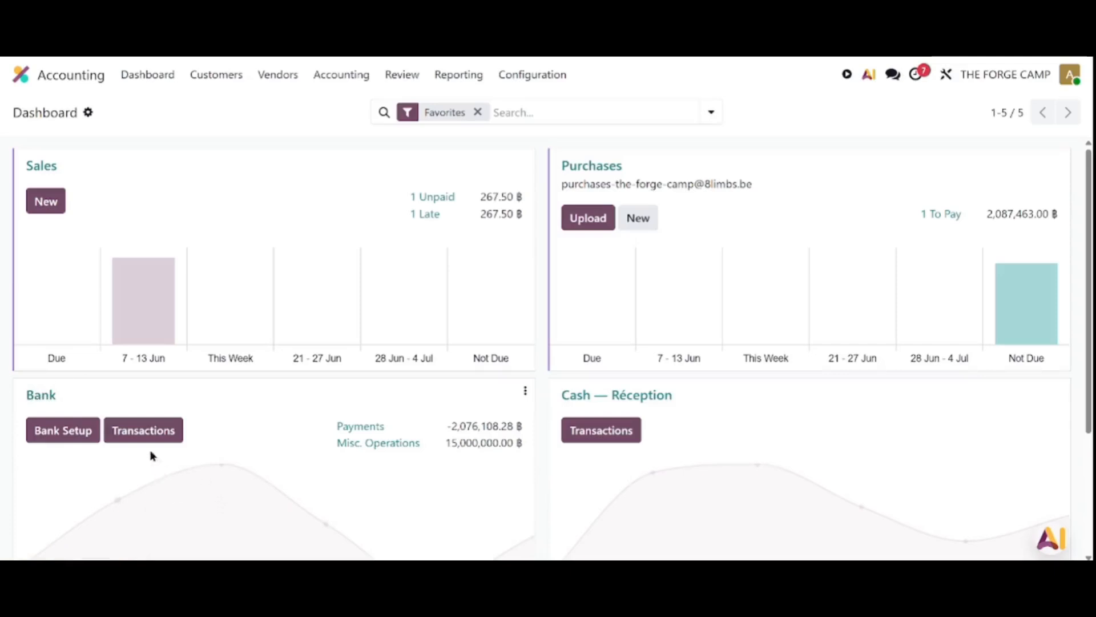
Start a new transaction in the Bank journal labelled "Accompte", the customer's first name and "01", with an amount of 25,091.25 ฿
click(142, 430)
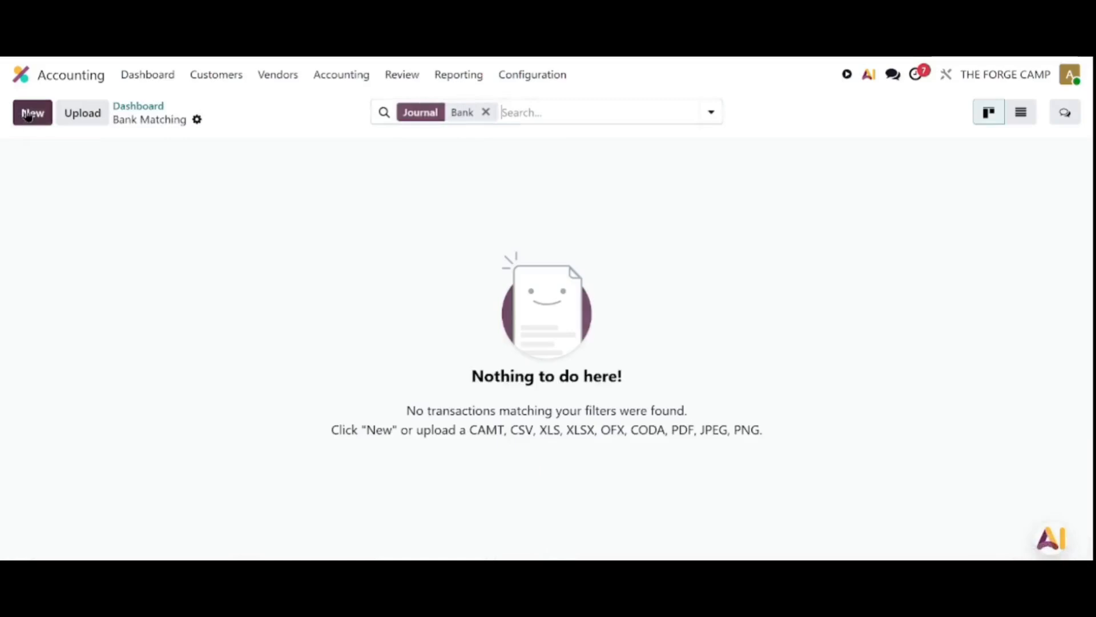
click(27, 115)
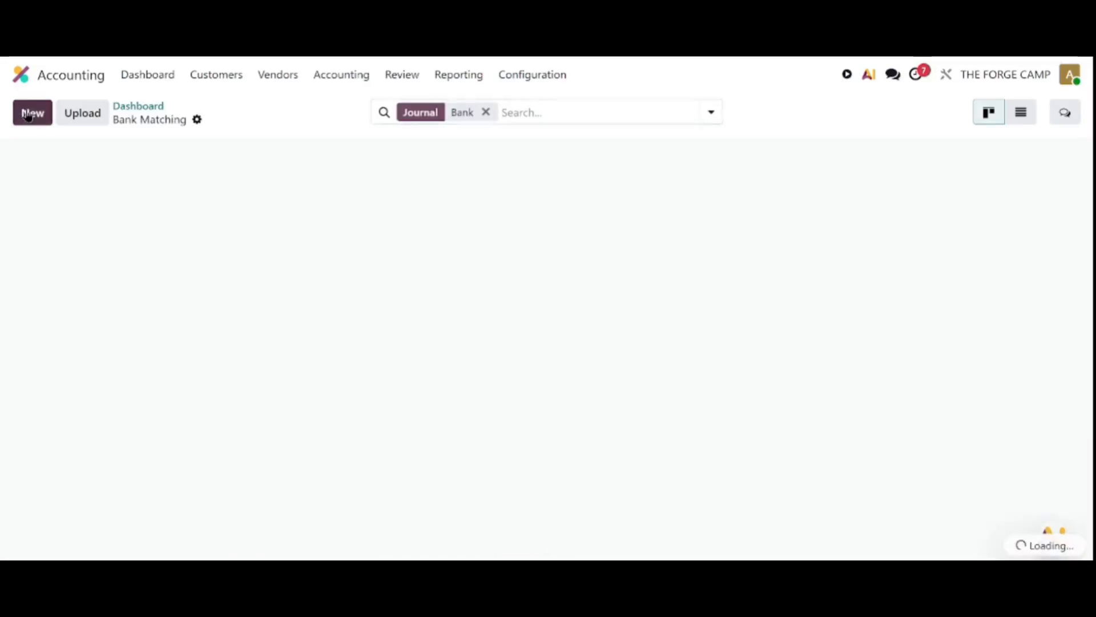
click(44, 189)
click(25, 120)
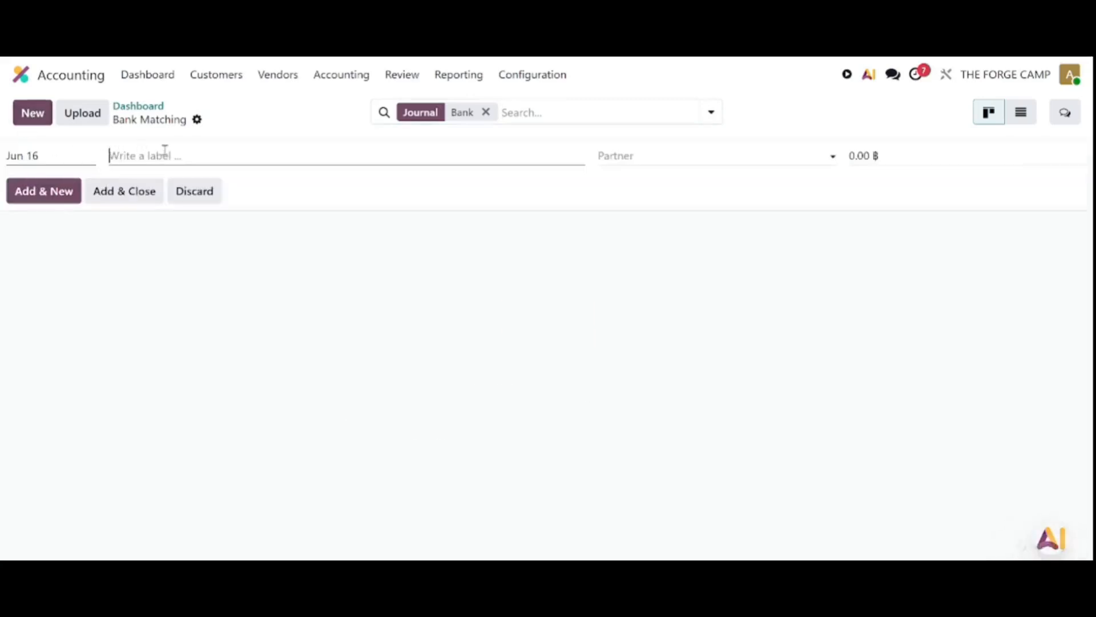
text(Accompte Niran 01)
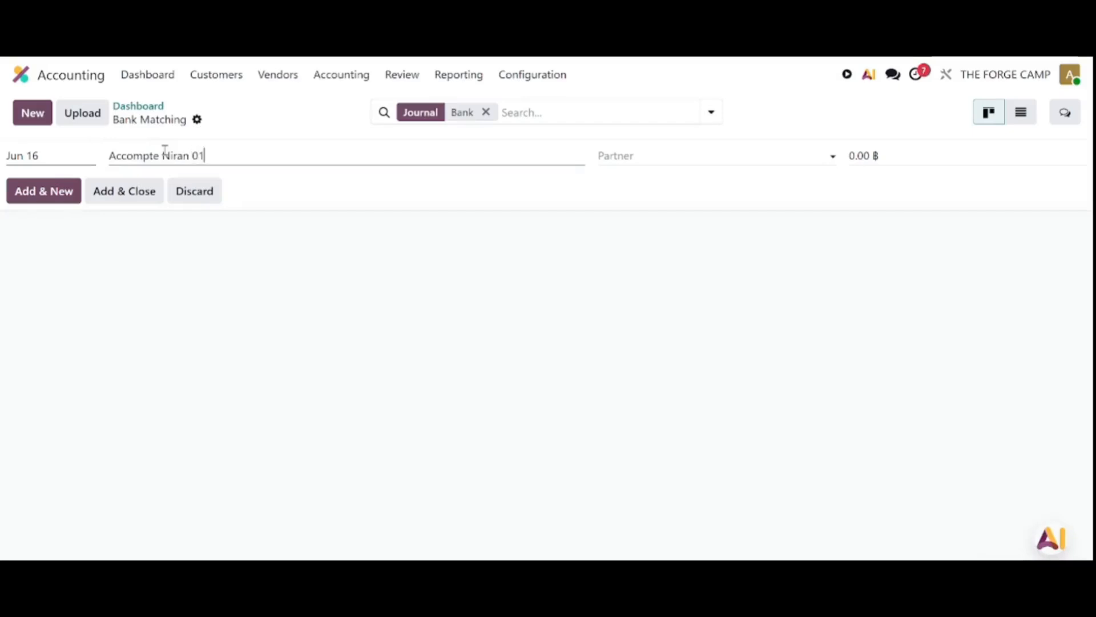
click(915, 147)
text(25)
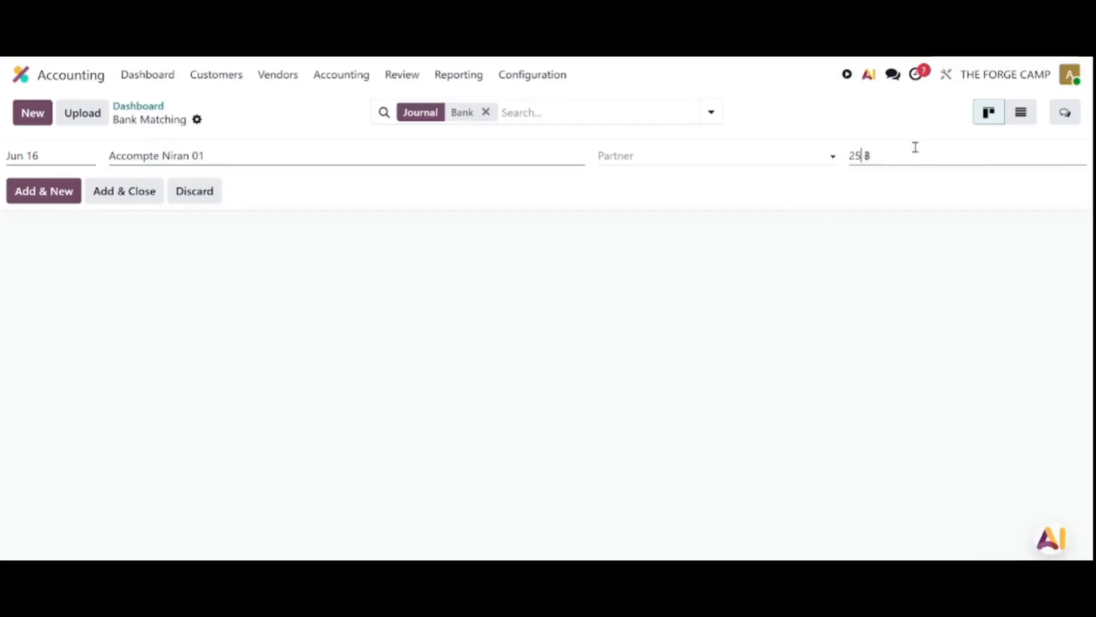
text(091.25)
Set the new bank transaction's date to February 1, 2027
click(21, 159)
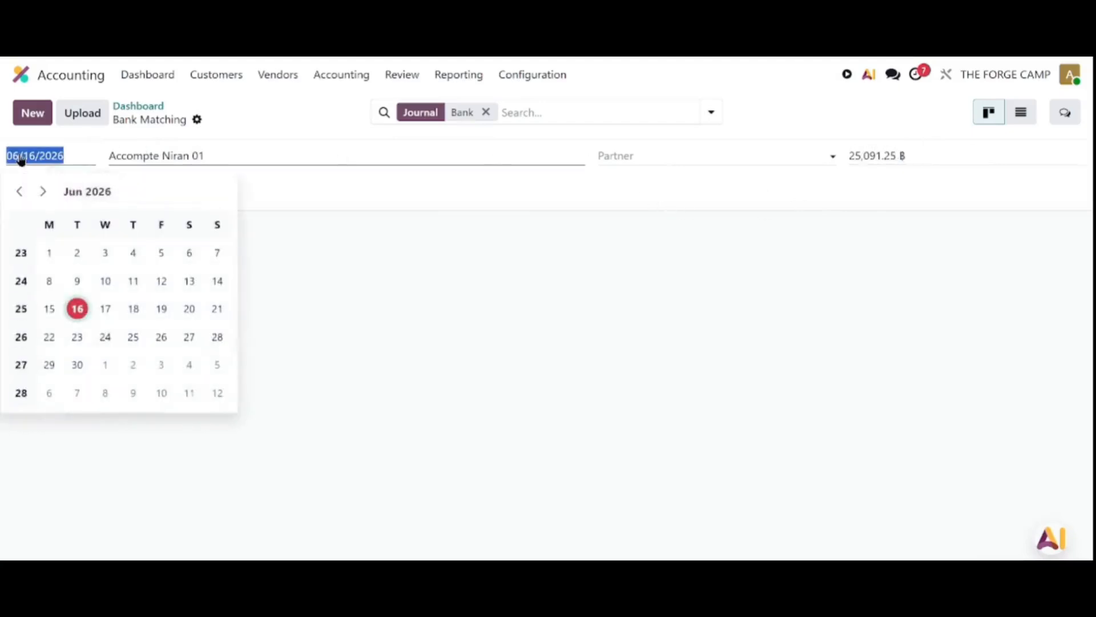
click(43, 192)
click(43, 192)
click(44, 192)
click(44, 192)
click(44, 193)
click(44, 192)
click(44, 193)
click(44, 192)
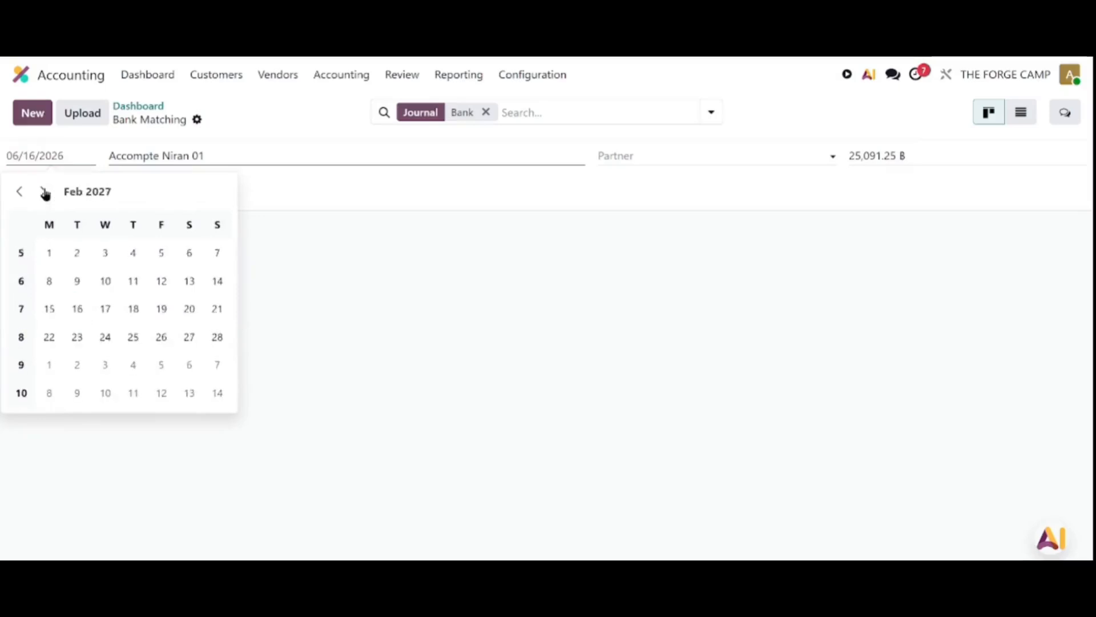
click(46, 253)
Assign the customer named in the label as the partner and add the transaction, continuing with a new blank one
click(658, 156)
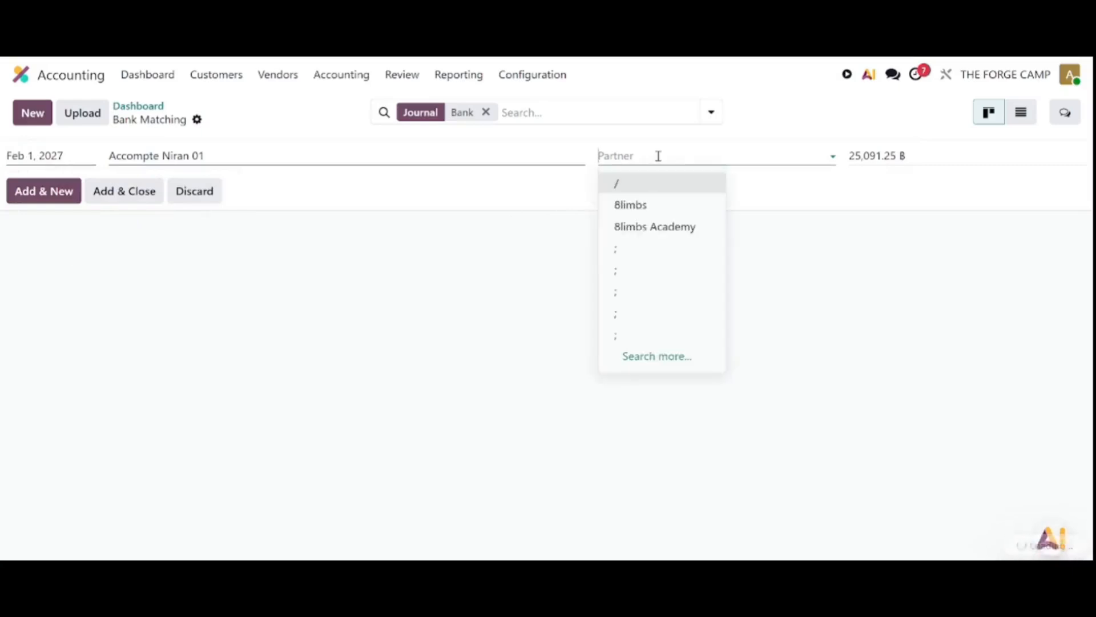
text(nira)
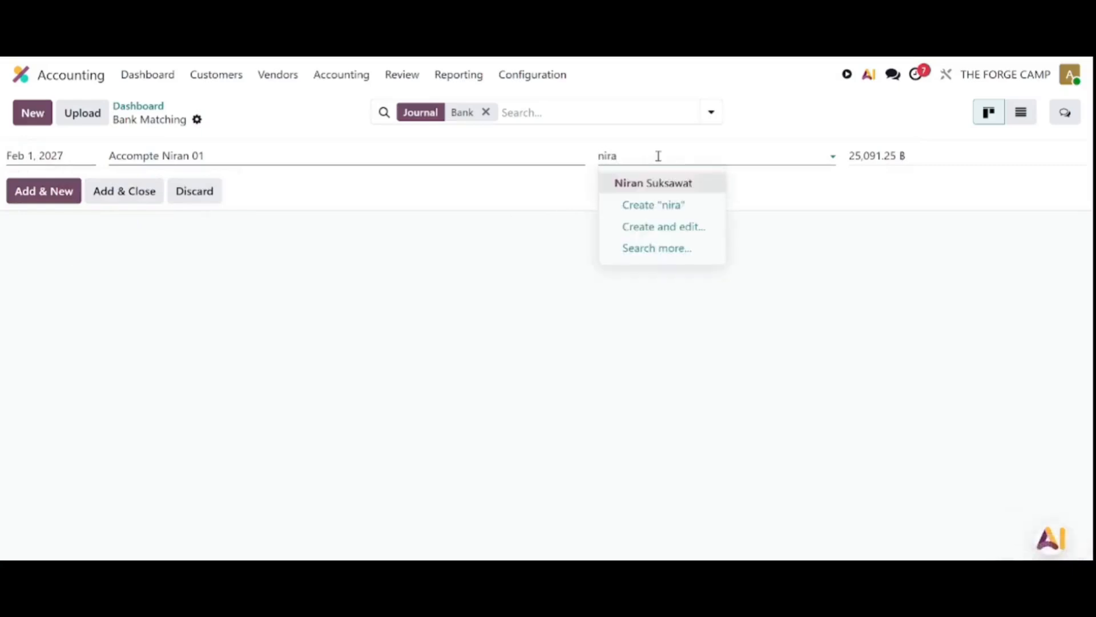
click(675, 190)
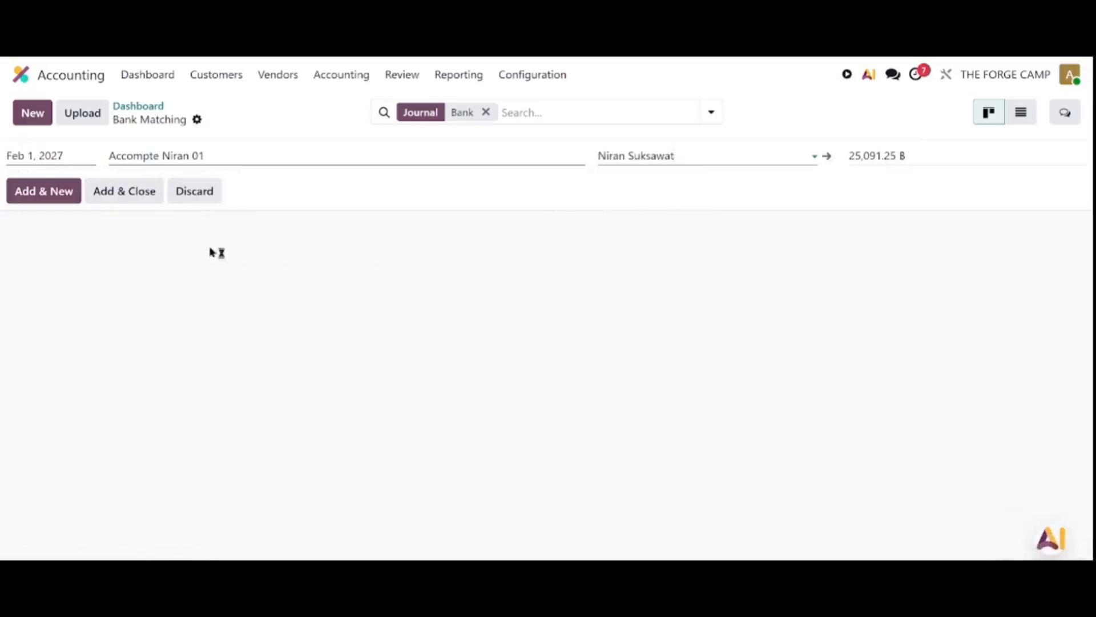
click(41, 199)
Add a 45,900.00 ฿ transaction labelled "Acoompte", the second customer's first name and "02", with that customer as partner
text(A)
key(BackSpace)
text(A)
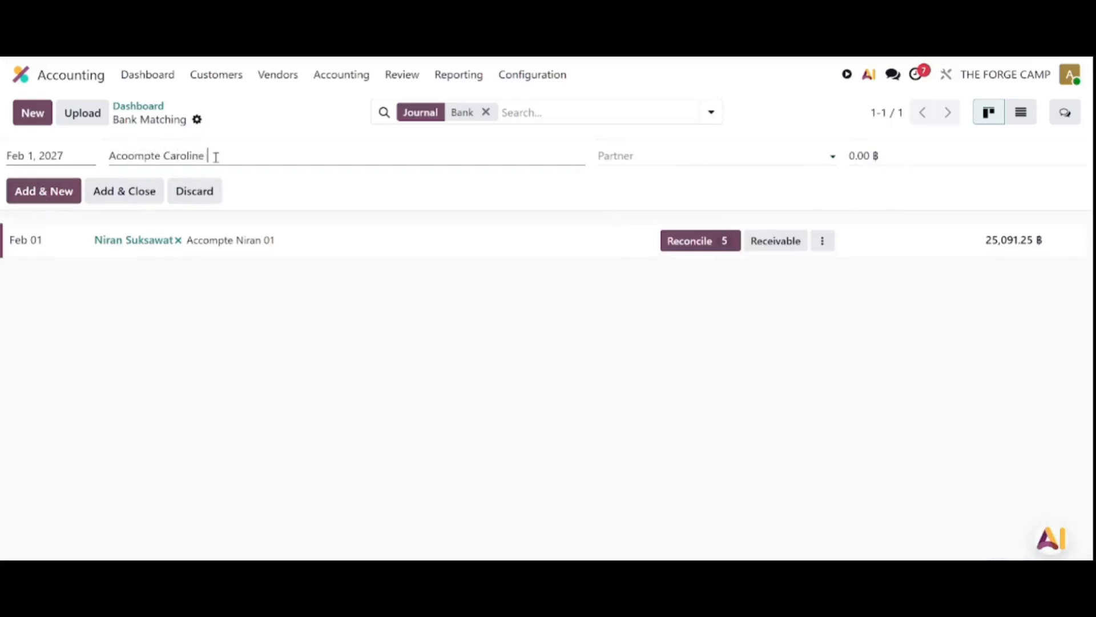
click(858, 154)
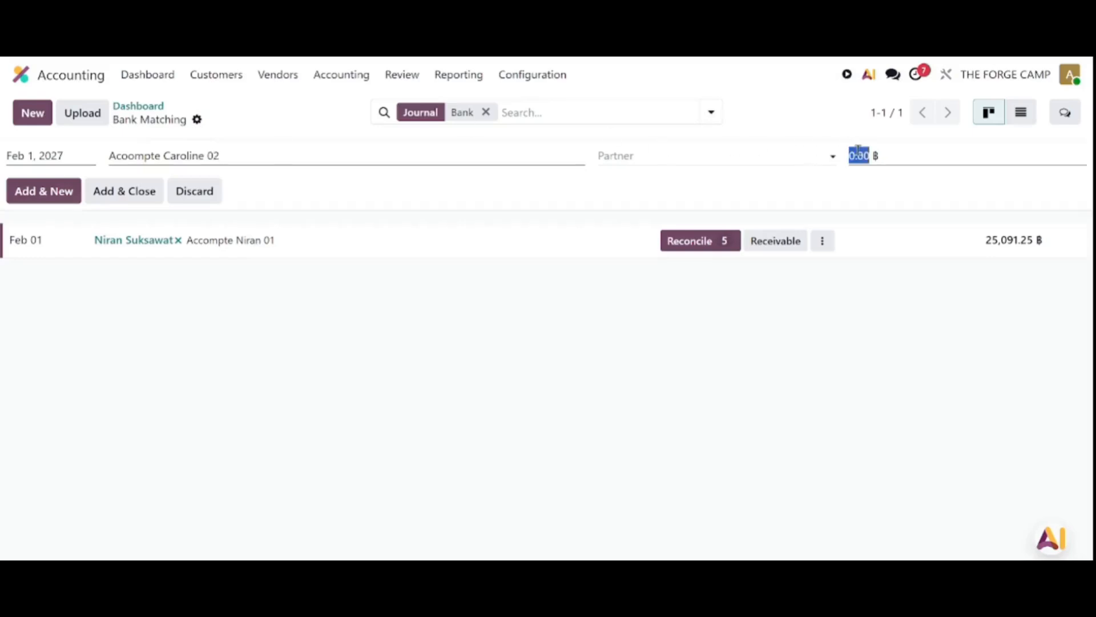
text(45,90)
click(658, 156)
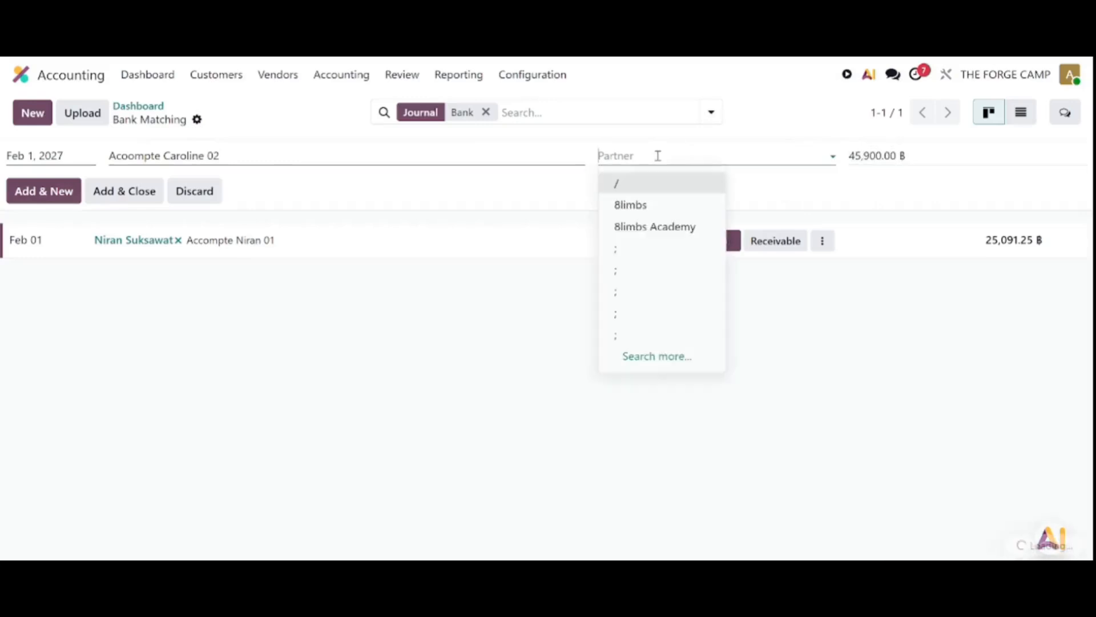
text(caro)
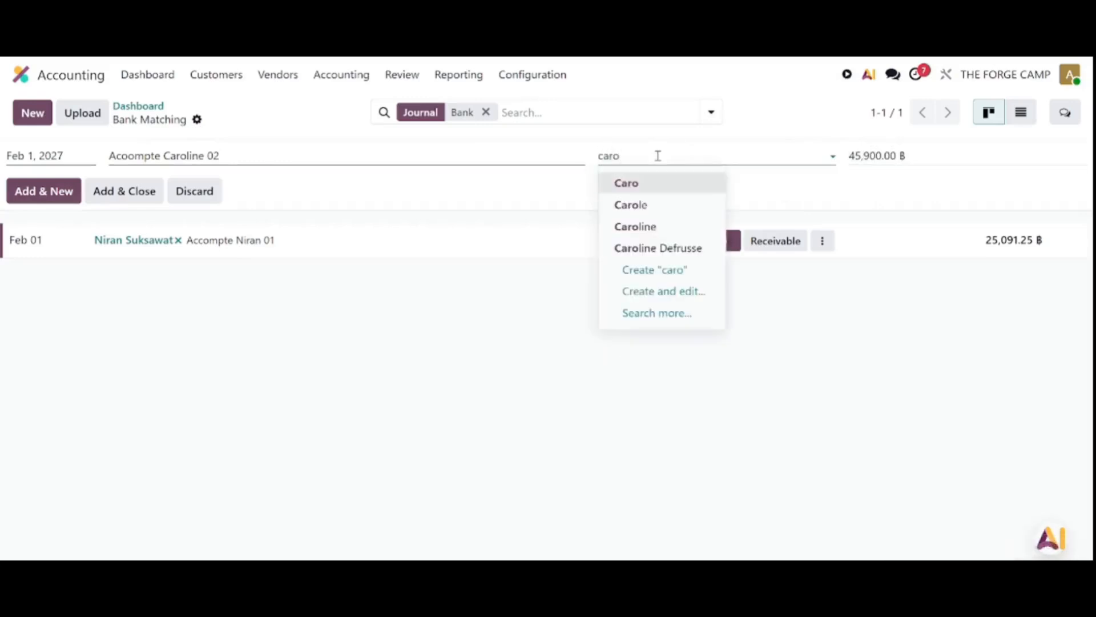
click(671, 248)
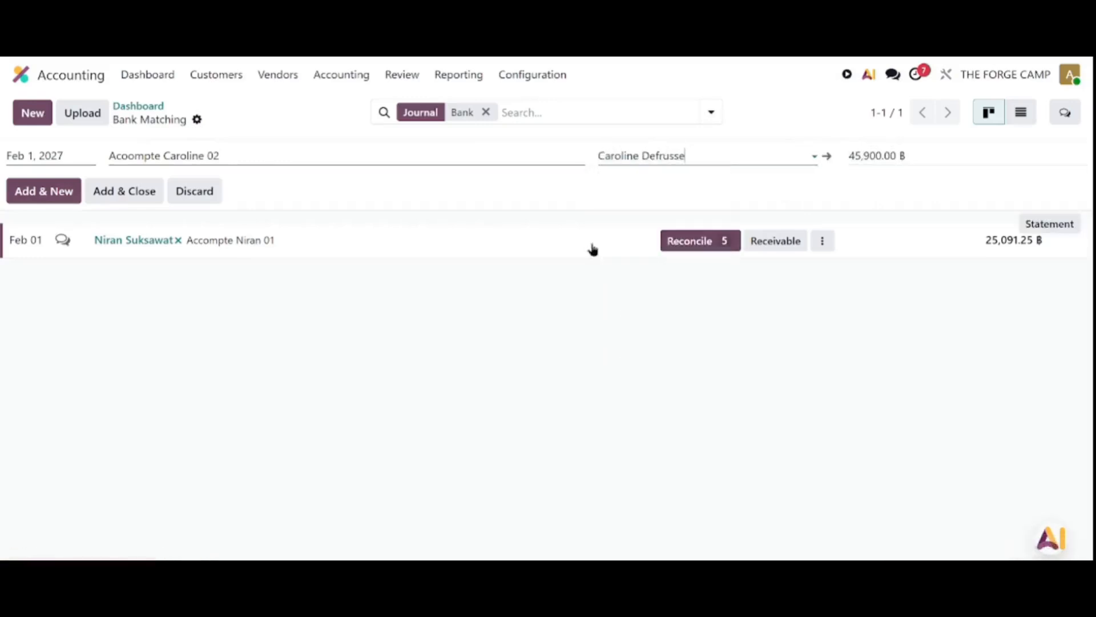
click(50, 195)
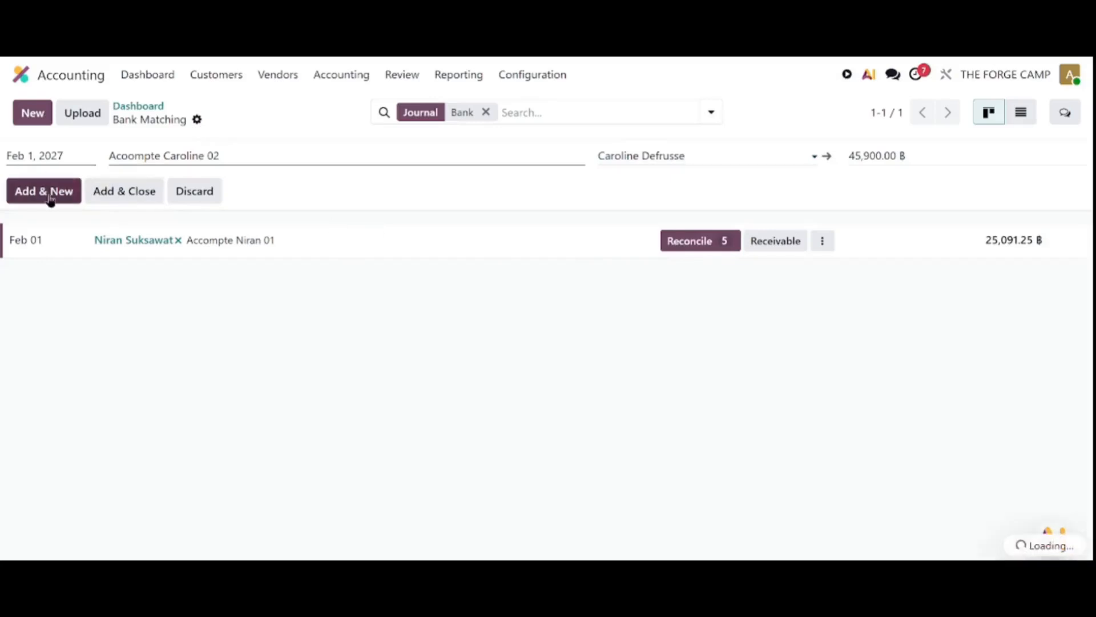
Fill in a third transaction labelled "Facture Test" with the first deposit's customer as partner and an amount of 267.50 ฿
click(193, 196)
text(Facture Test)
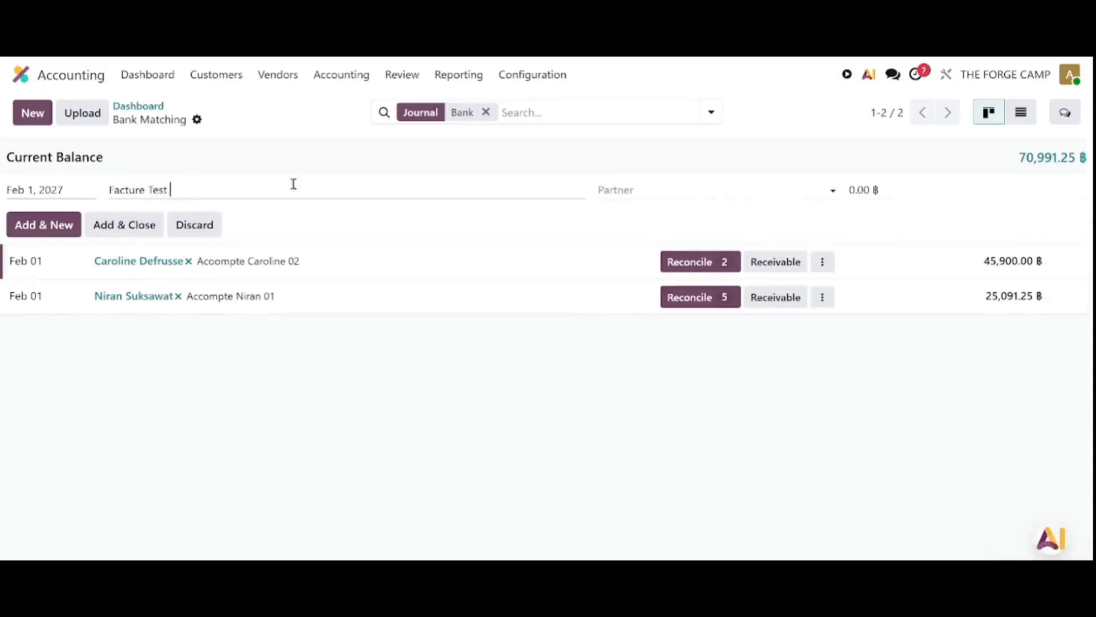
click(714, 190)
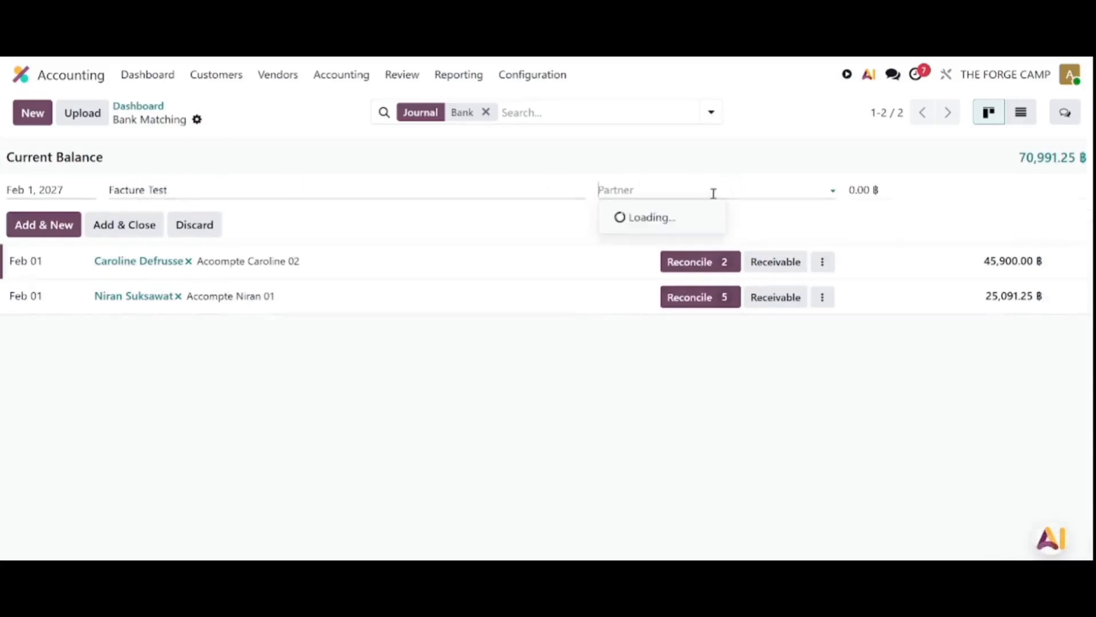
text(niran)
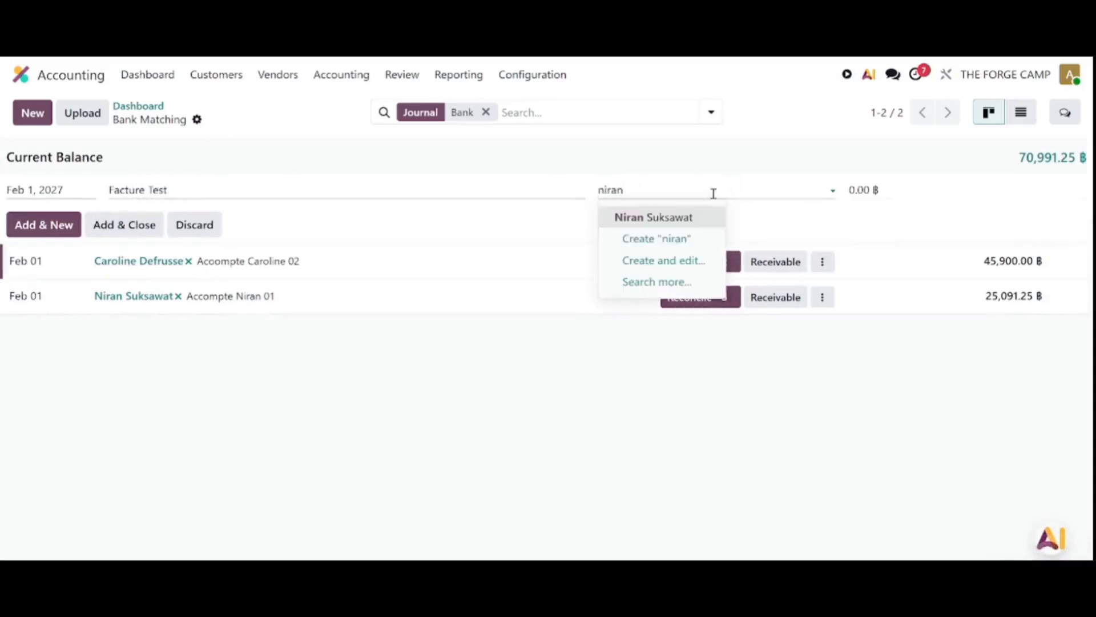
click(687, 218)
click(889, 187)
text(267)
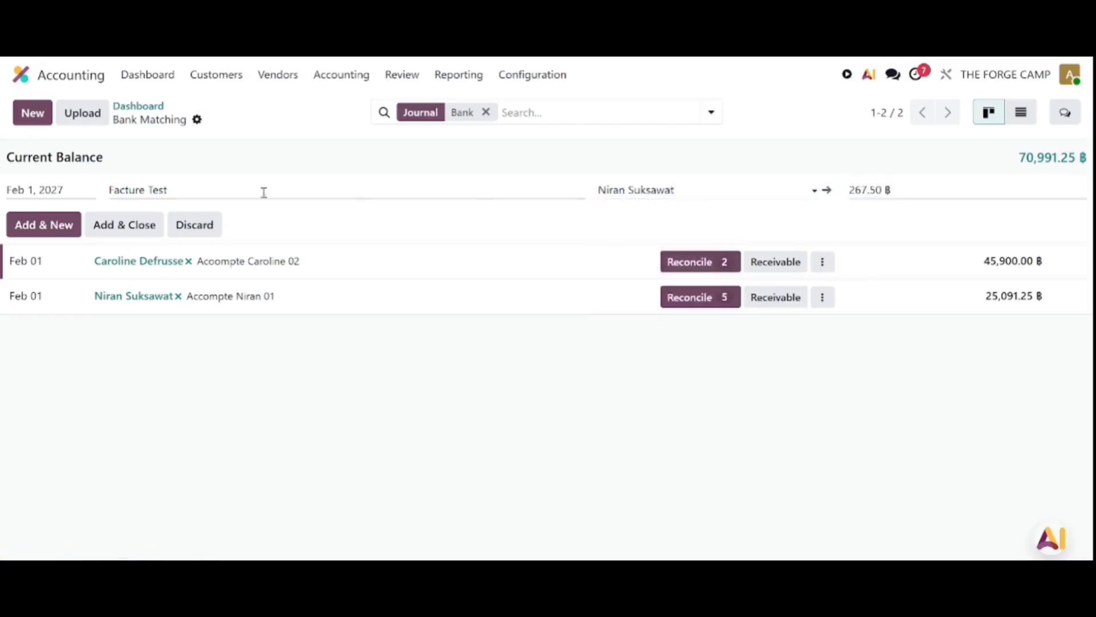
Set the Facture Test transaction's date to June 16, 2026 and add it to the bank journal
click(47, 193)
click(20, 226)
click(20, 226)
click(20, 226)
click(20, 226)
click(19, 226)
click(20, 226)
click(19, 226)
click(20, 227)
click(77, 343)
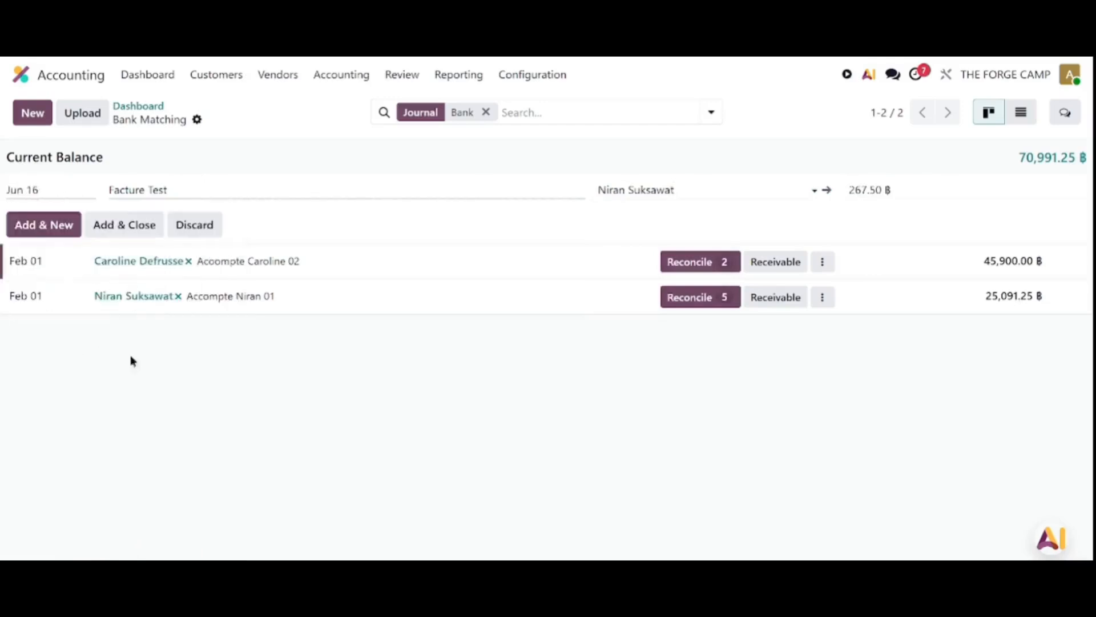
click(69, 227)
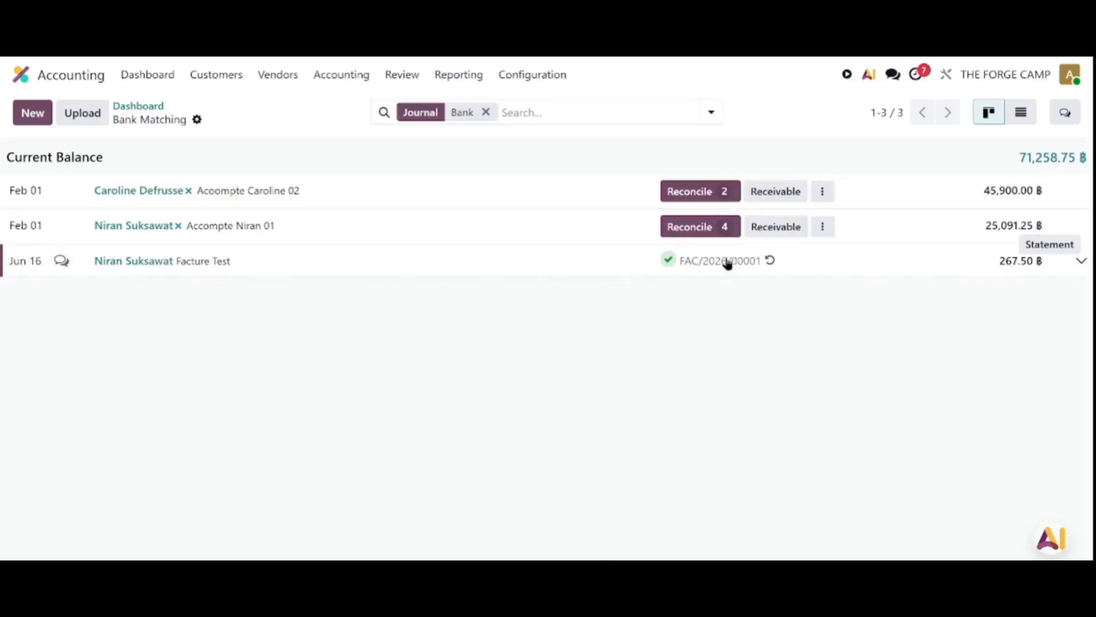
Examine the Facture Test transaction's matching details and the journal items available for reconciling each of the two deposits
click(1080, 262)
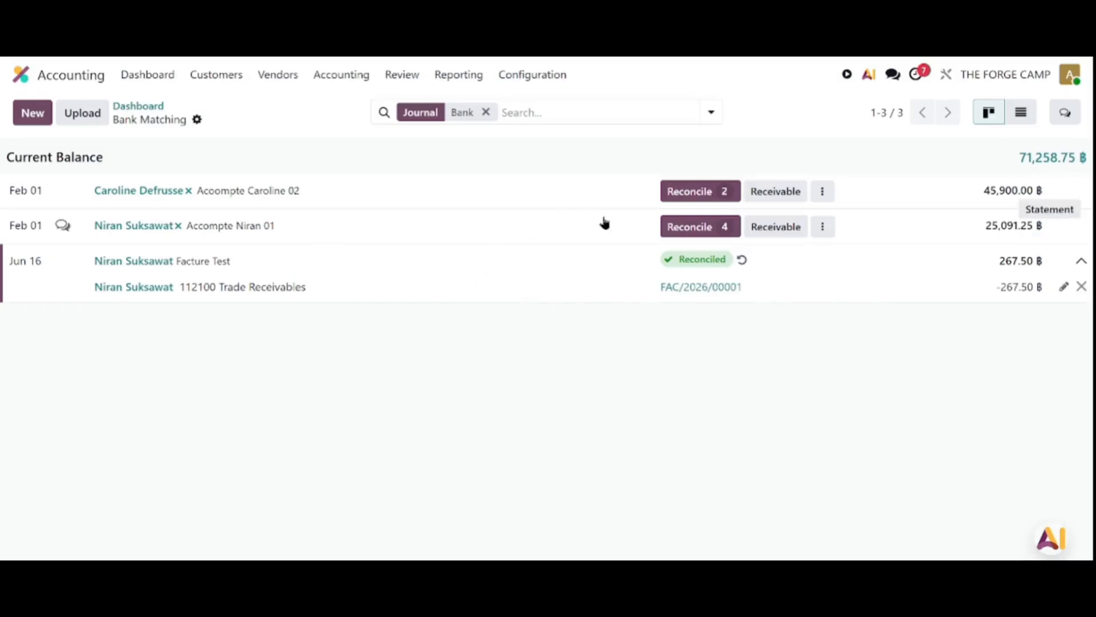
click(723, 228)
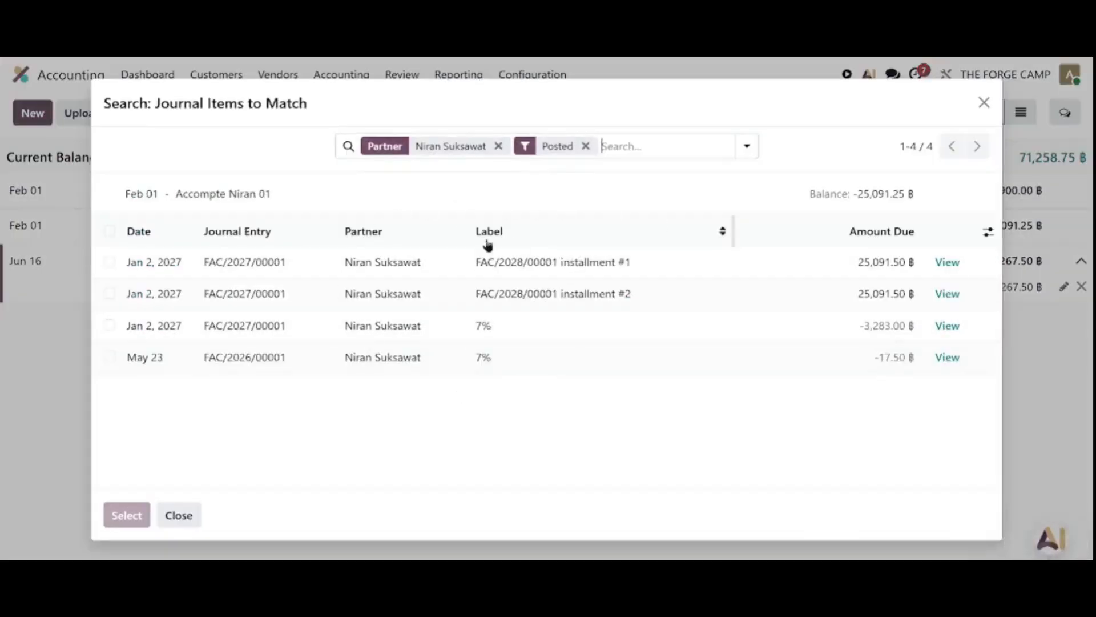
click(982, 112)
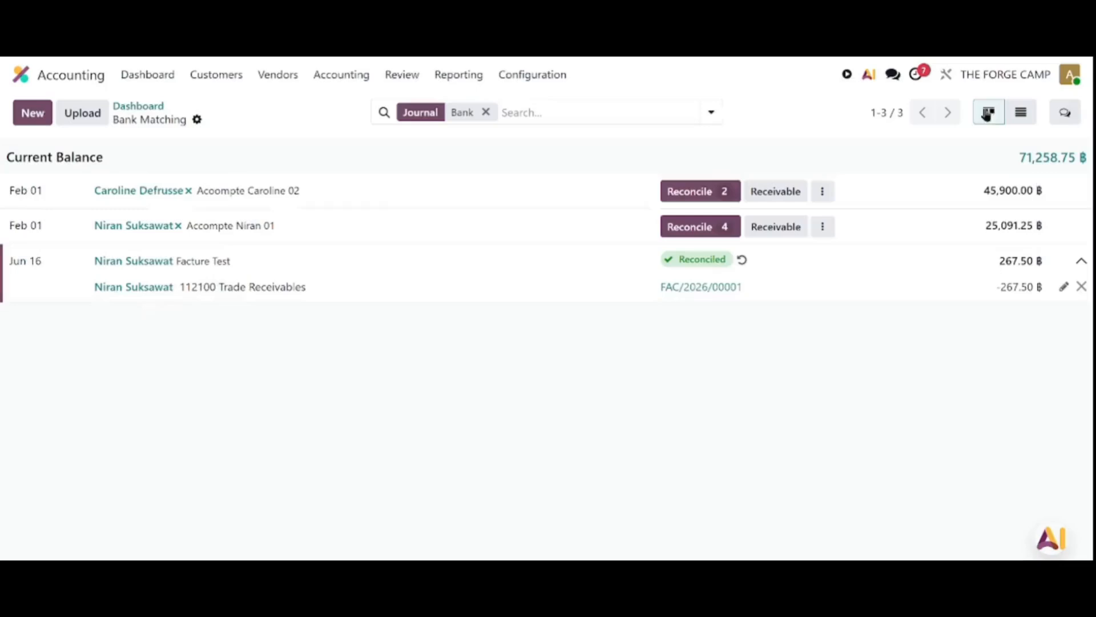
click(680, 194)
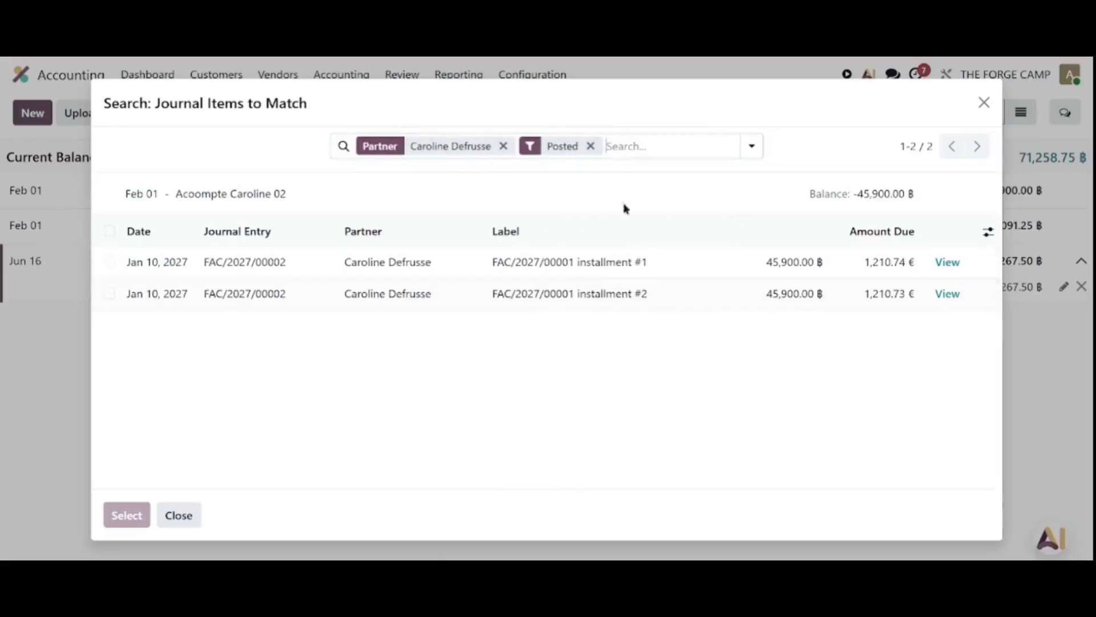
click(985, 103)
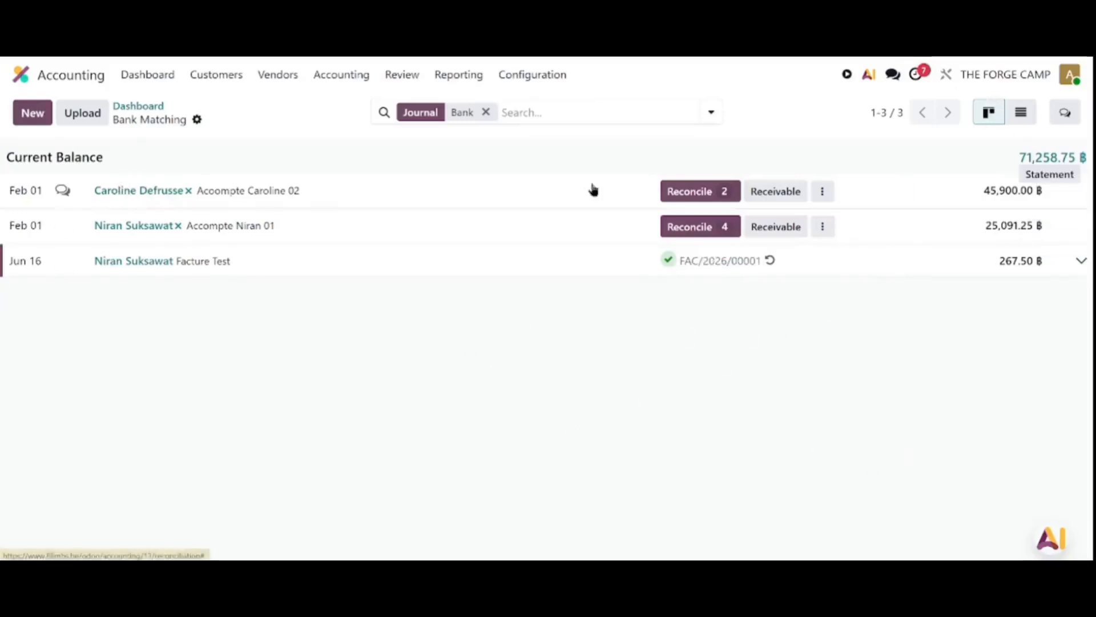
Reconcile the 45,900.00 ฿ deposit with the installment #1 journal item of entry FAC/2027/00002
click(713, 193)
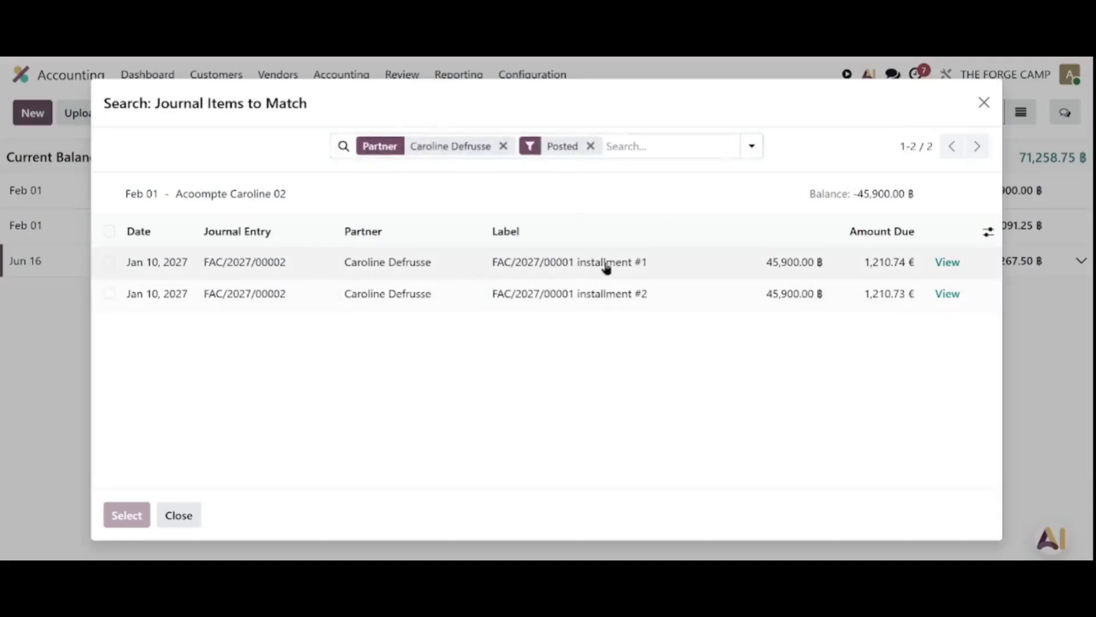
click(109, 262)
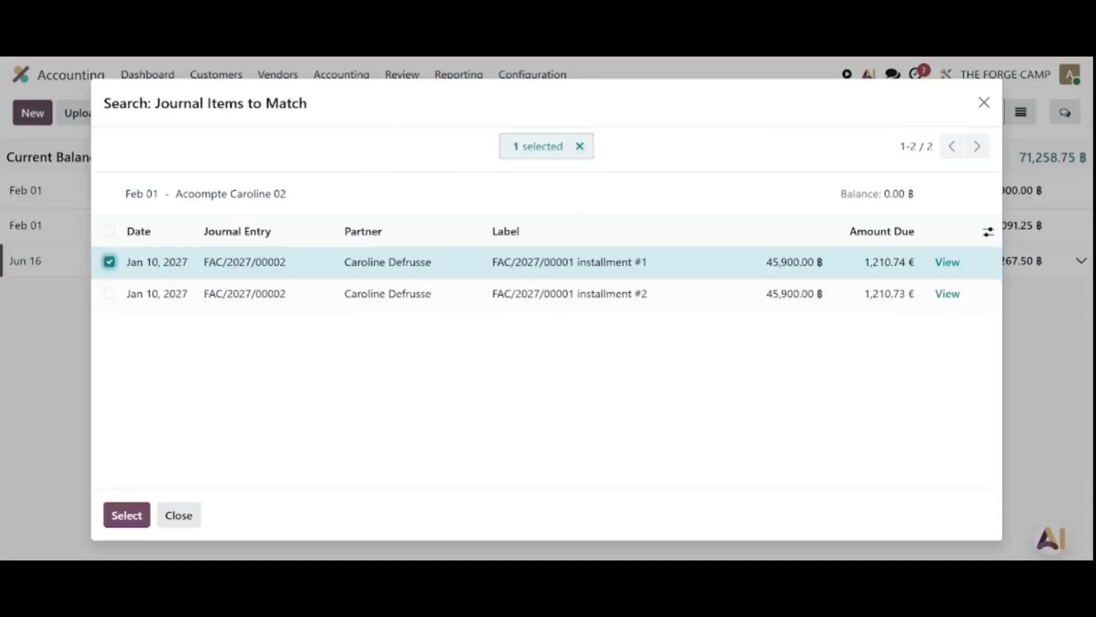
click(128, 516)
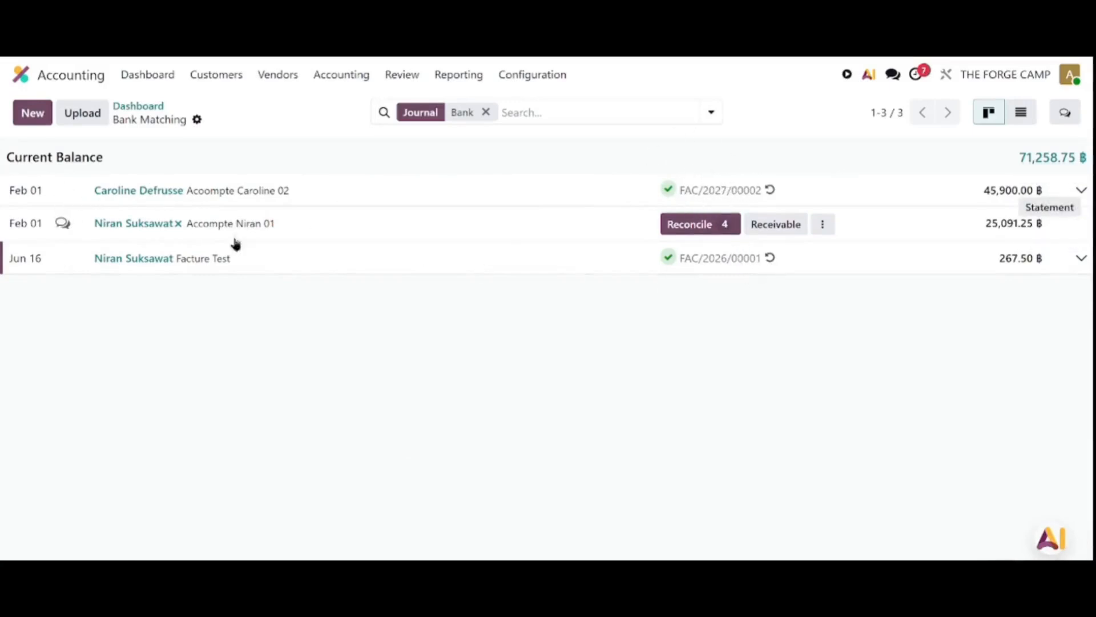
Compare the 25,091.25 ฿ deposit's amount with the amounts due on its journal items available for matching
click(703, 228)
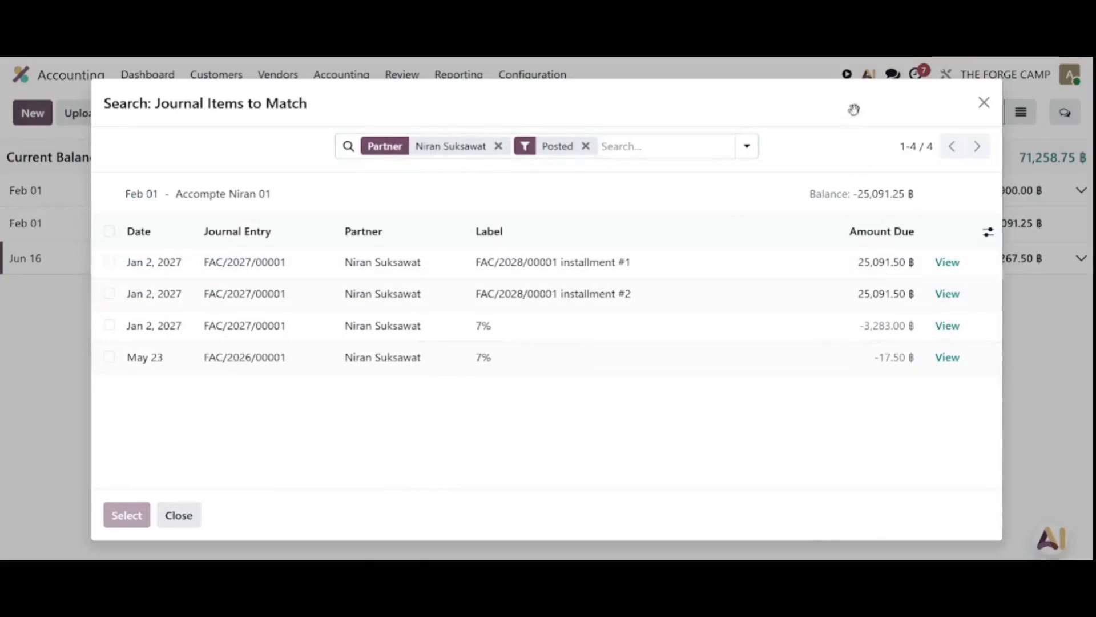
drag(853, 112, 752, 108)
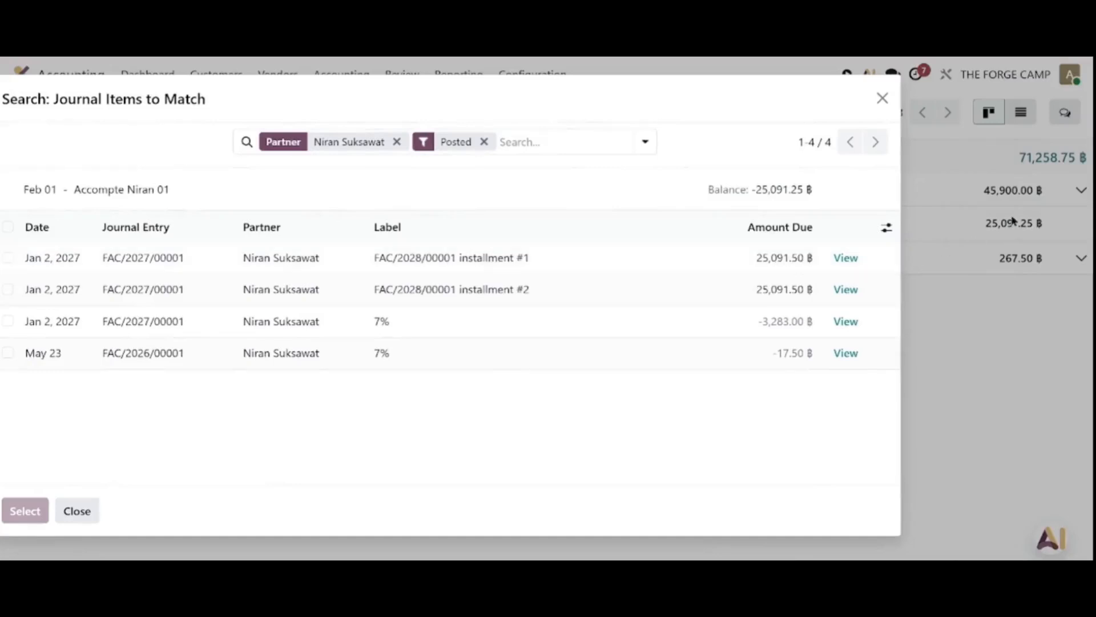
drag(548, 93, 668, 97)
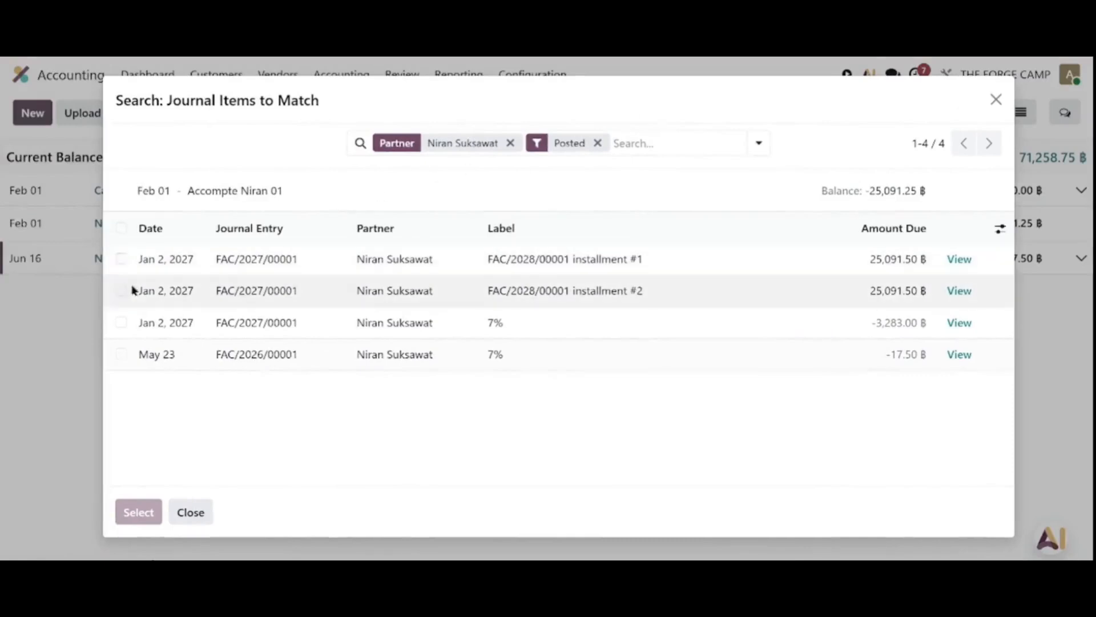
drag(792, 102, 683, 91)
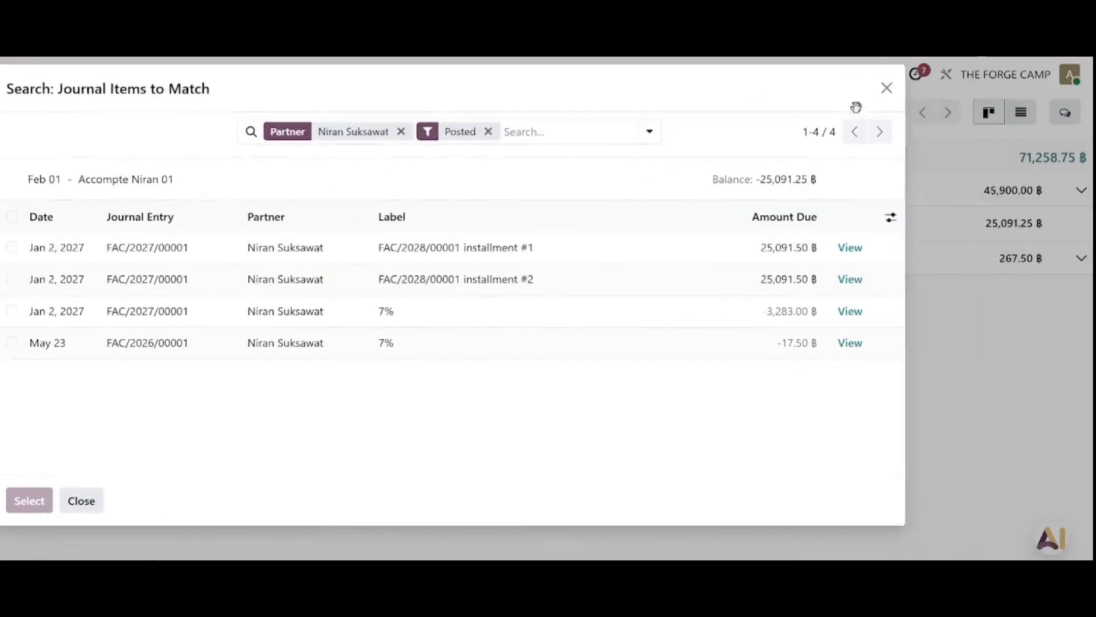
click(887, 88)
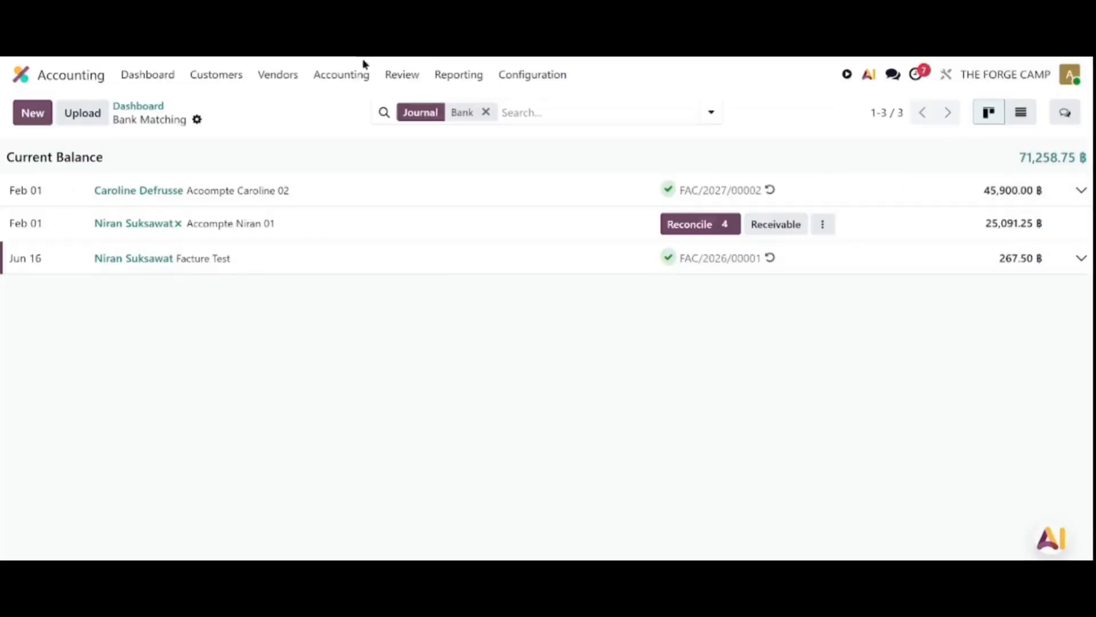
Search the journal entries by the customer's first name, open bank entry BNK1/2027/00001 and reset it to draft
click(339, 79)
click(366, 128)
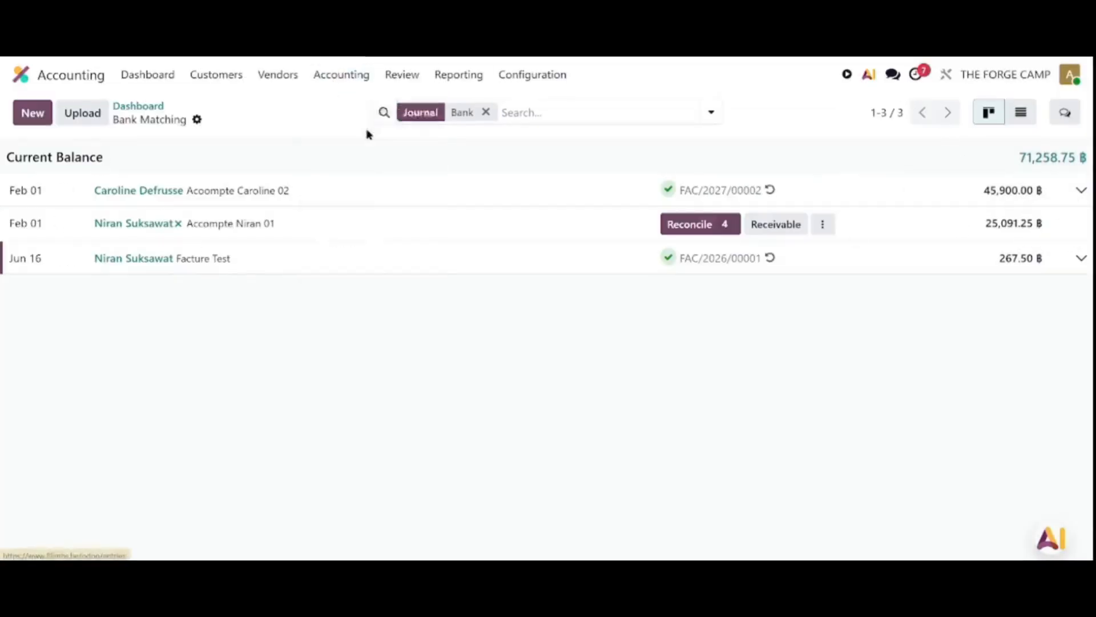
text(niran)
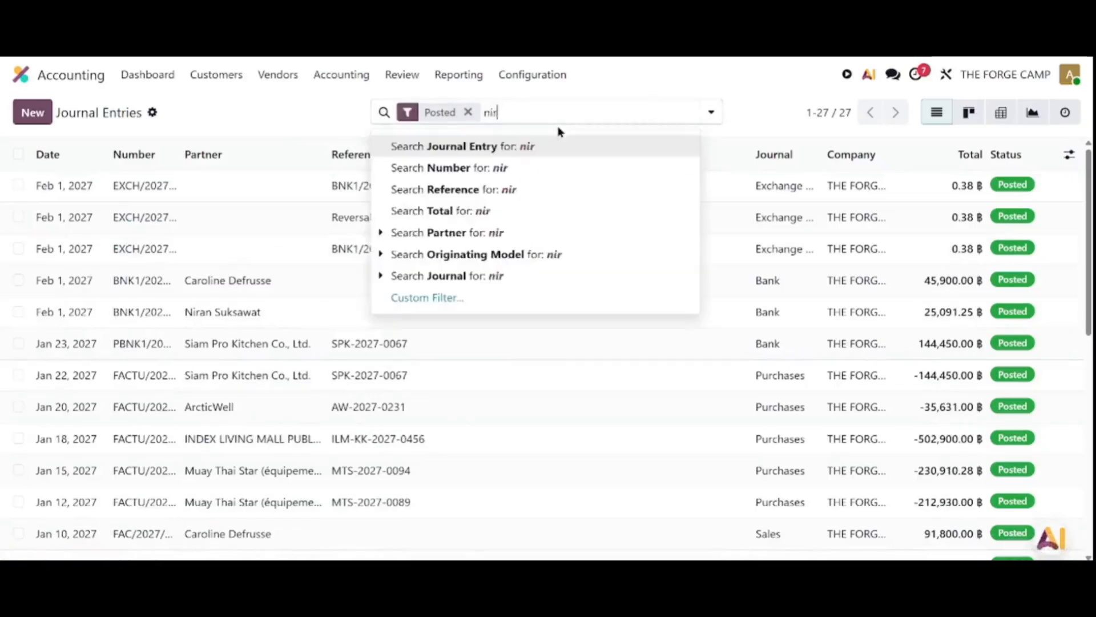
key(Return)
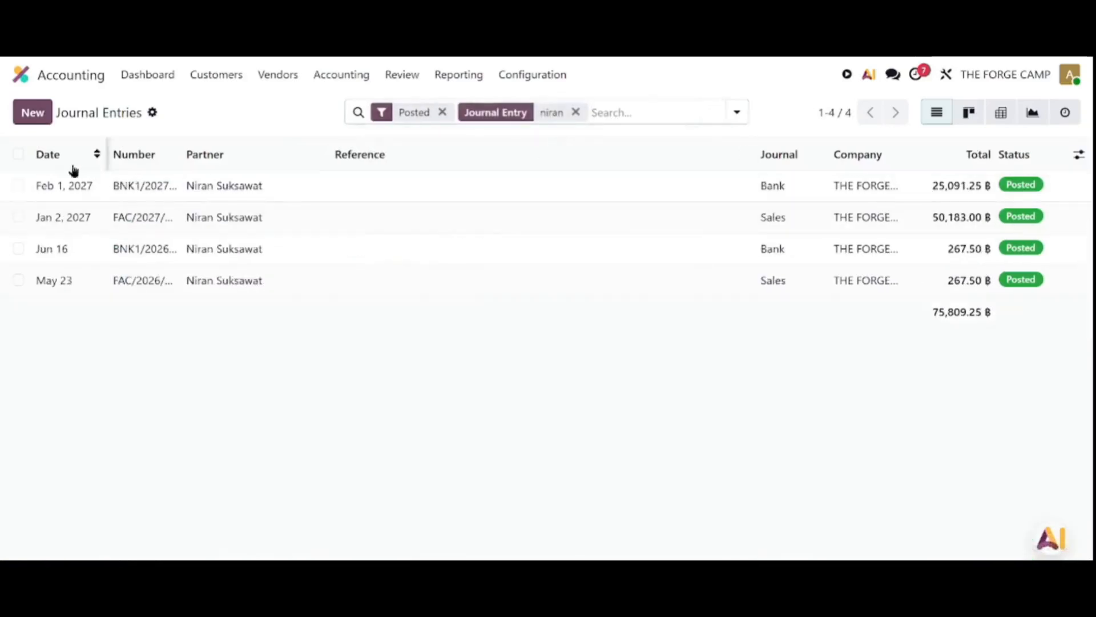
click(61, 189)
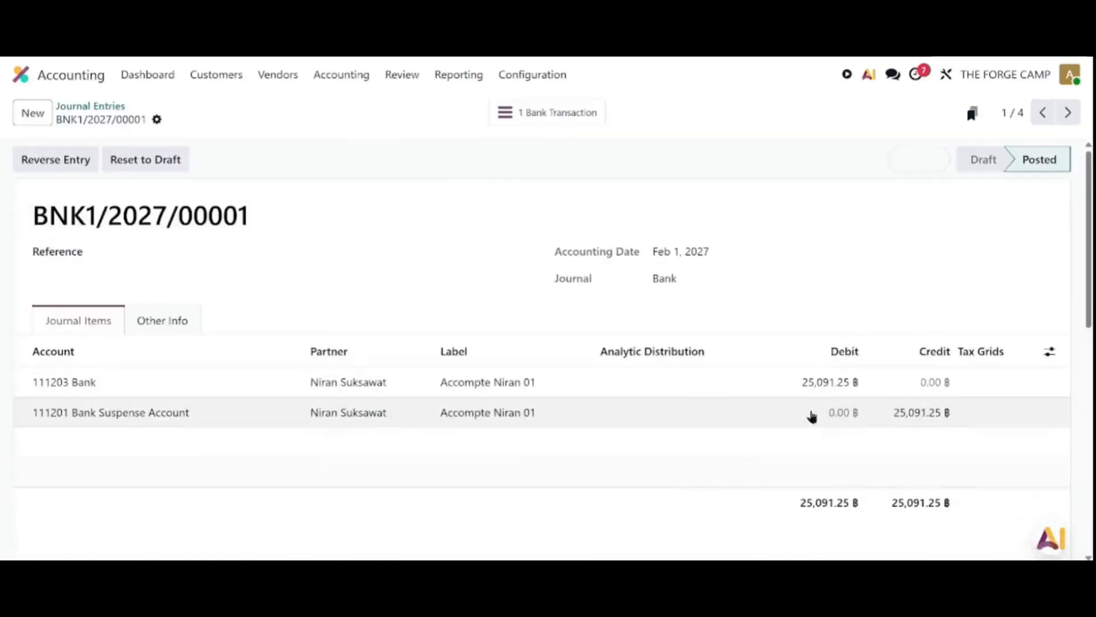
click(159, 160)
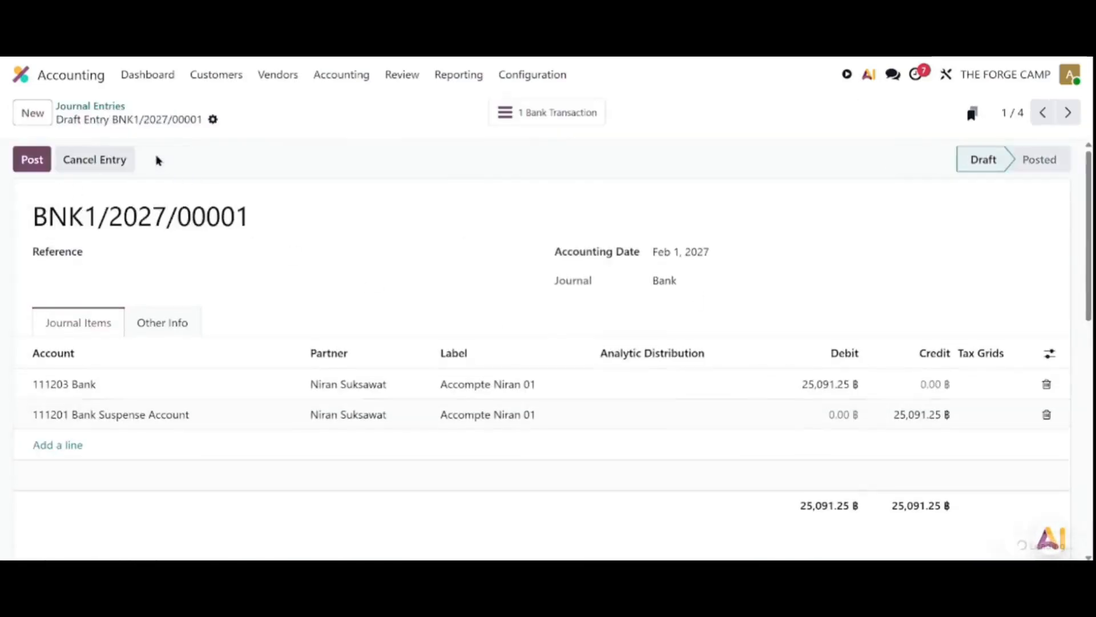
Set the debit of the 111203 Bank line to 25,091.50 ฿, with February 1, 2027 as the accounting date
click(851, 397)
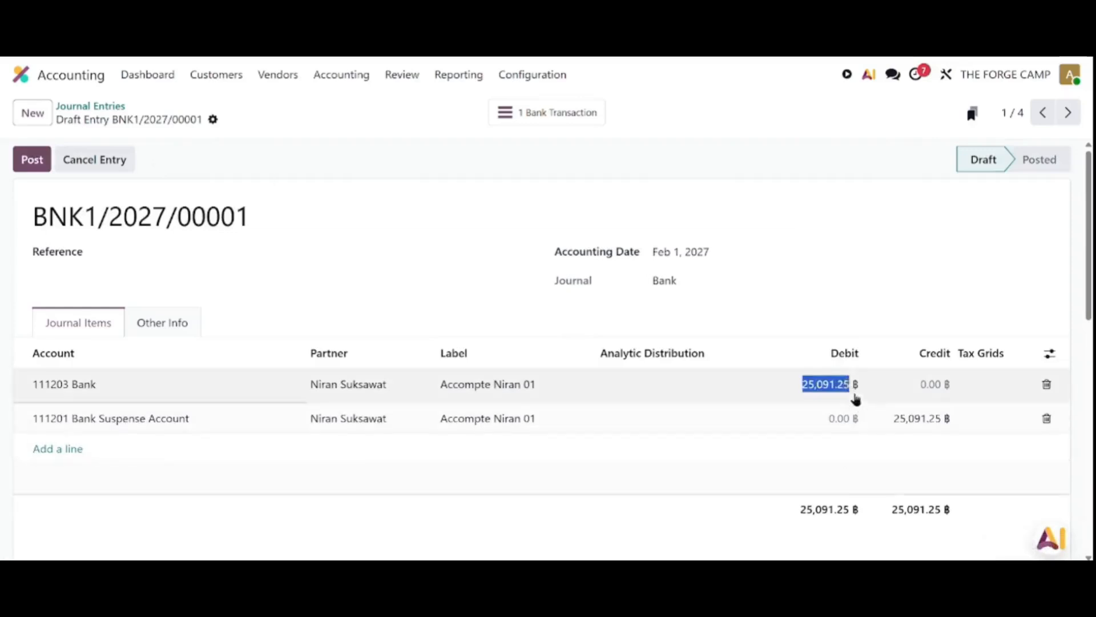
click(849, 400)
key(BackSpace)
key(BackSpace)
text(.)
click(943, 299)
click(963, 266)
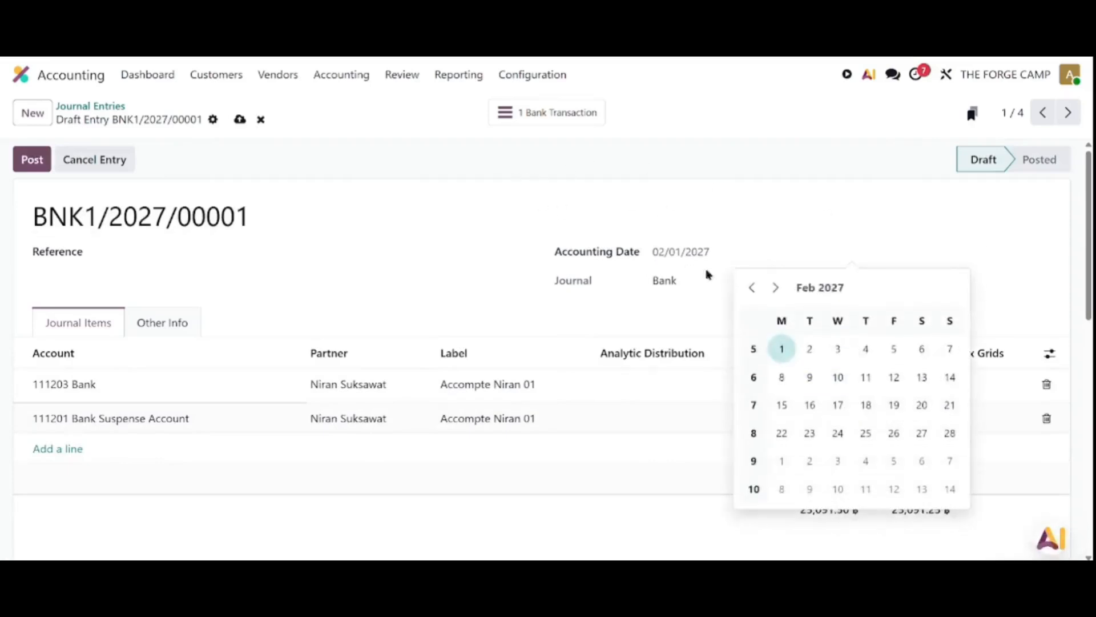
click(782, 349)
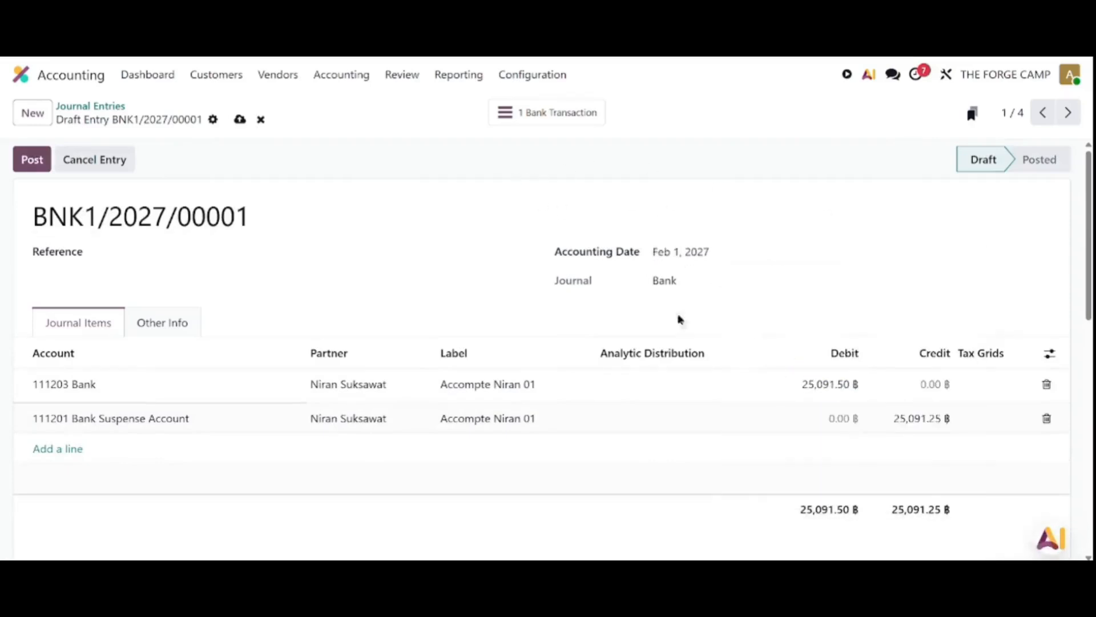
Set the credit of the 111201 Bank Suspense Account line to 25,091.50 ฿ and post the entry
click(940, 418)
click(940, 417)
key(BackSpace)
key(BackSpace)
text(50)
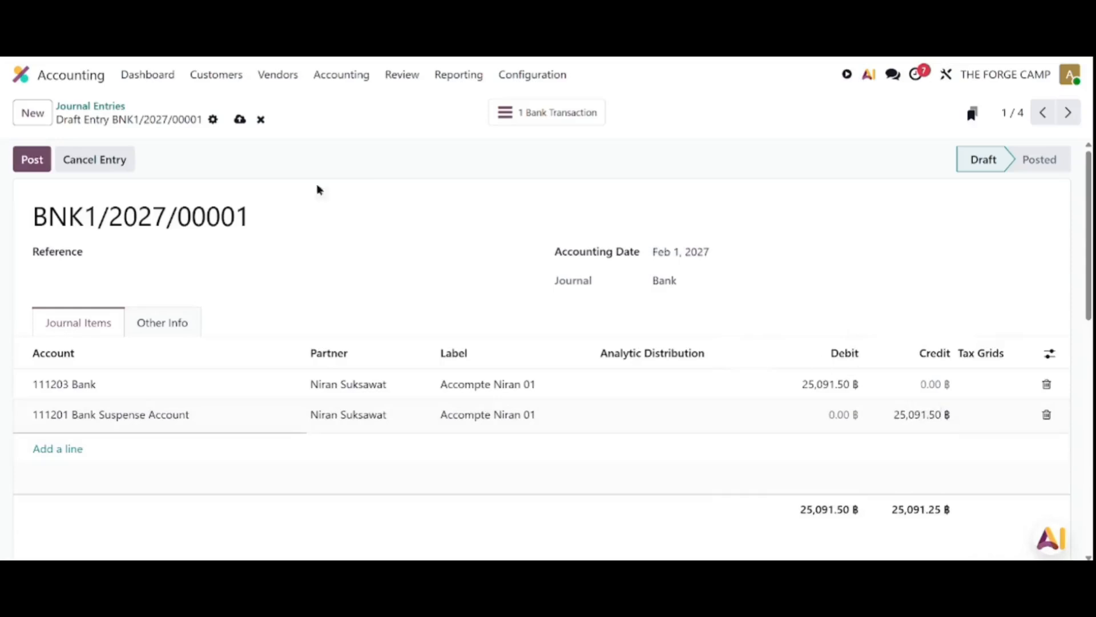
click(32, 159)
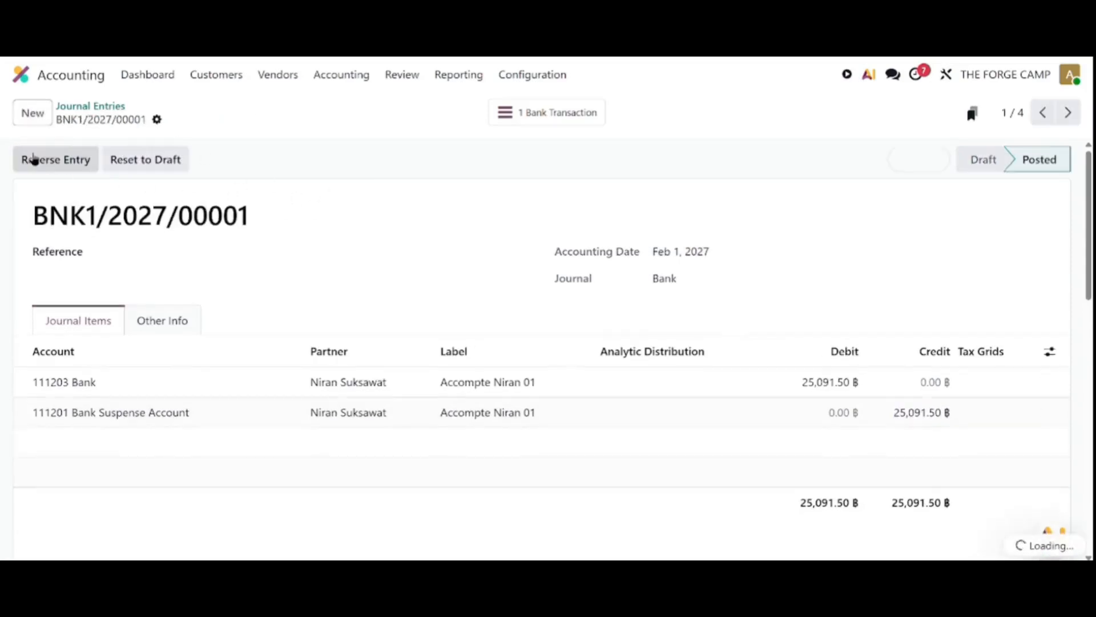
Reconcile the 25,091.50 ฿ bank deposit with the installment #1 journal item of entry FAC/2027/00001
click(147, 75)
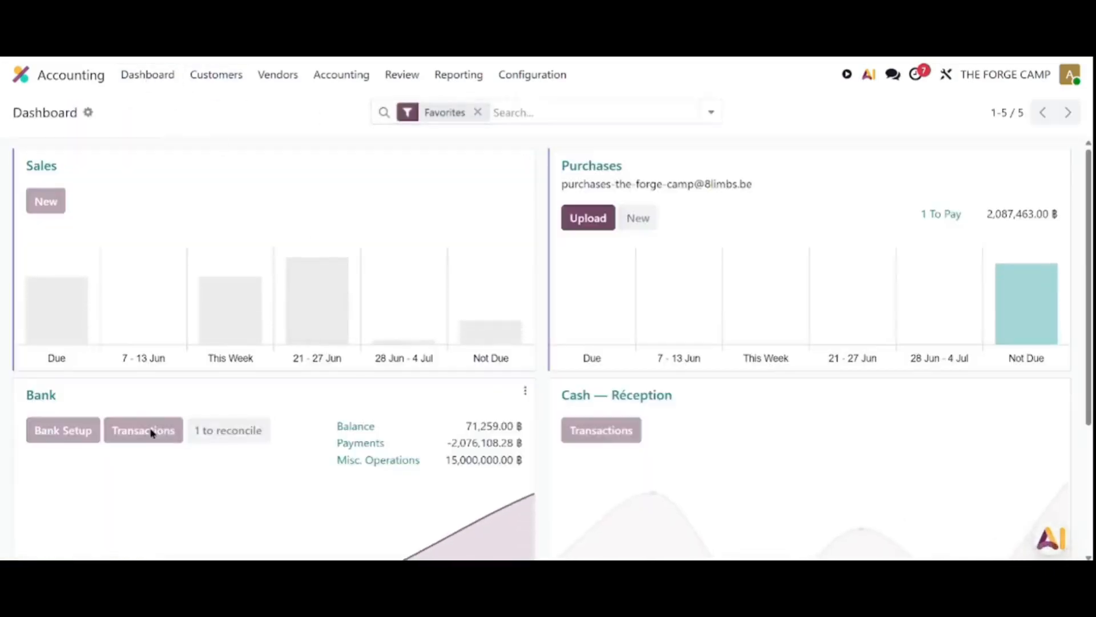
click(152, 432)
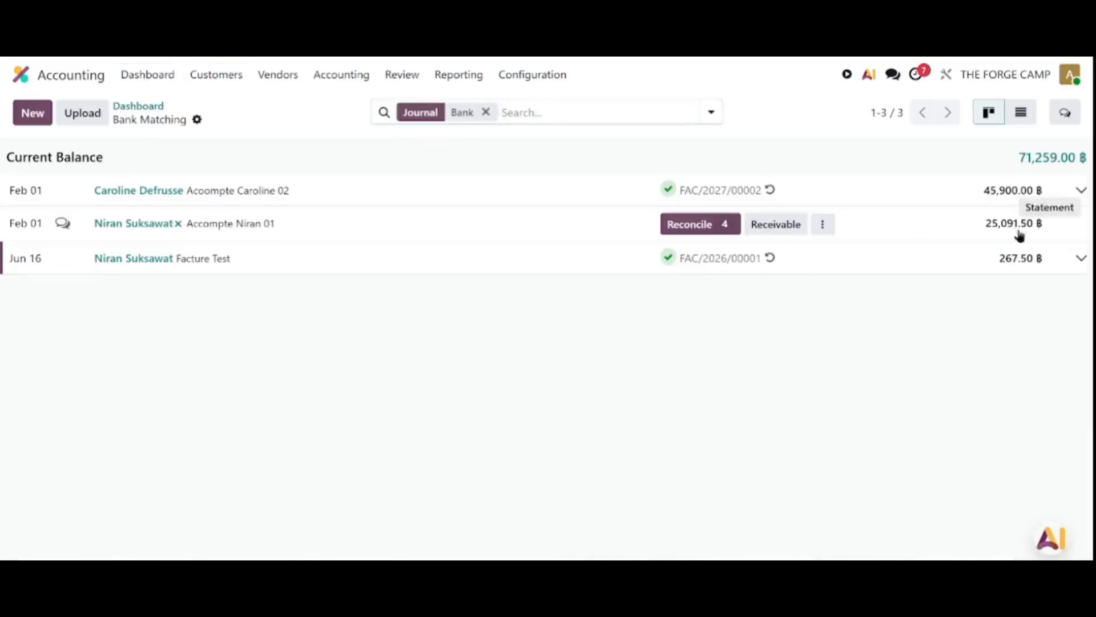
click(702, 225)
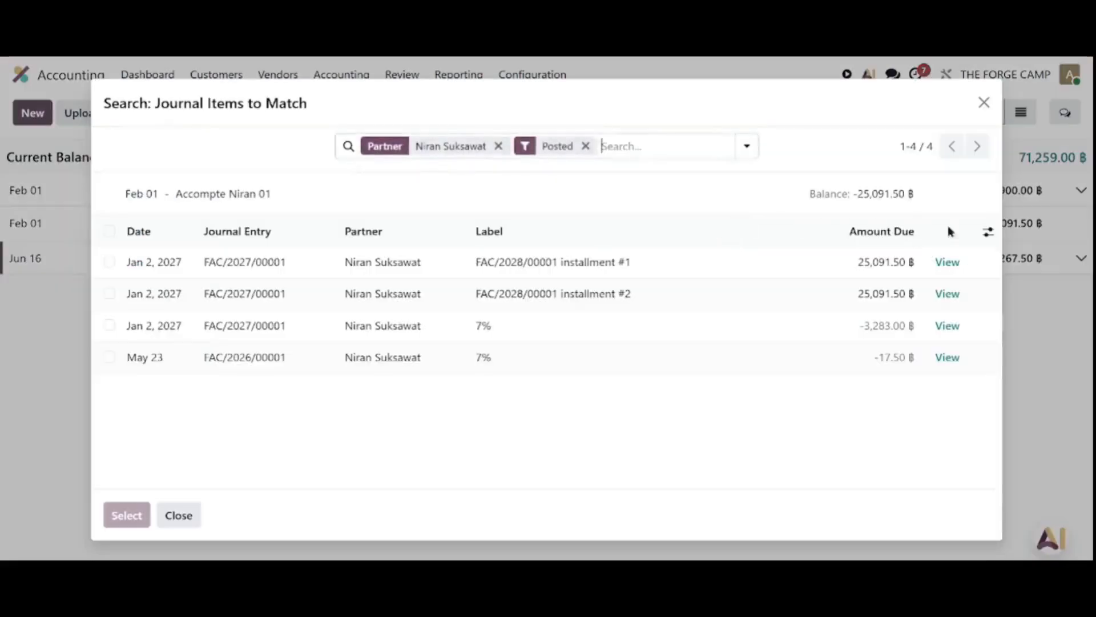
drag(864, 115, 811, 103)
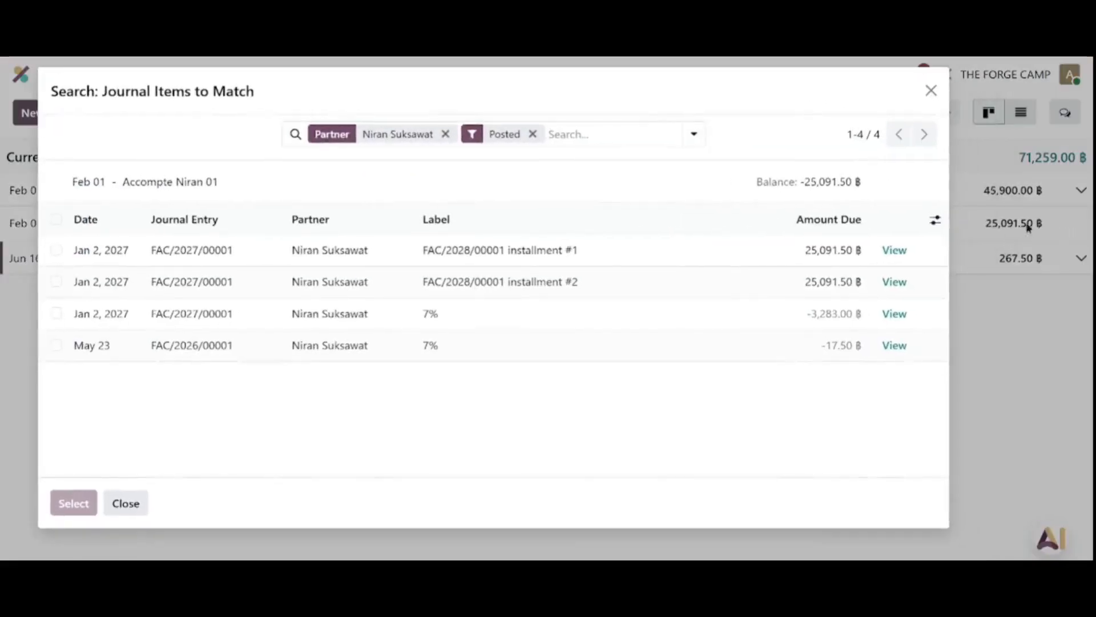
click(55, 250)
click(74, 503)
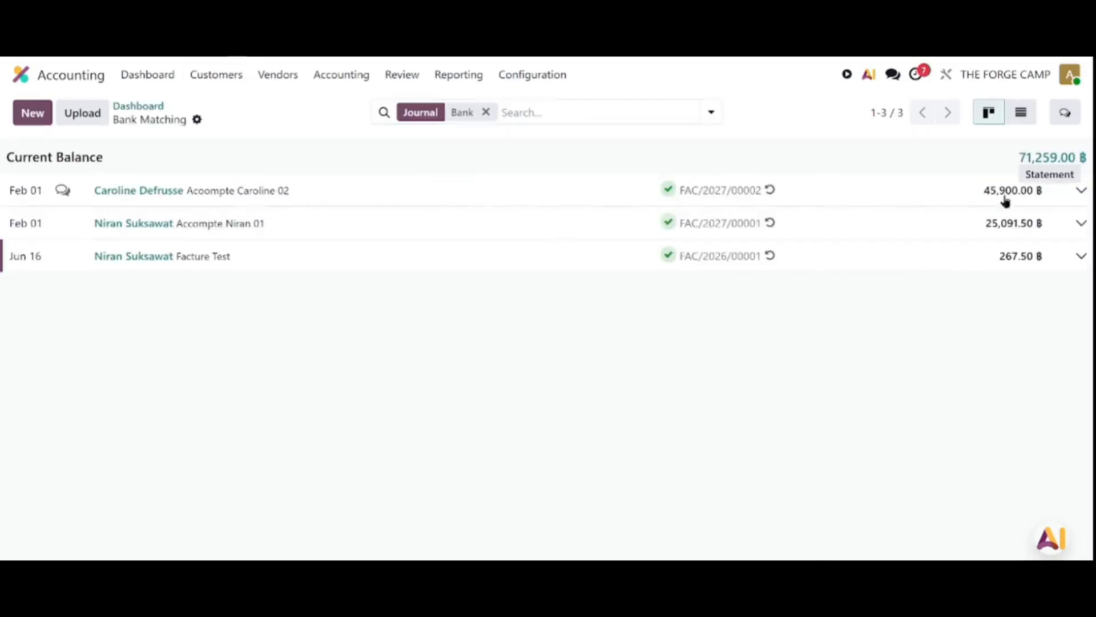
Examine the matching details and the exchange difference entry of the reconciled 45,900.00 ฿ deposit
click(1082, 193)
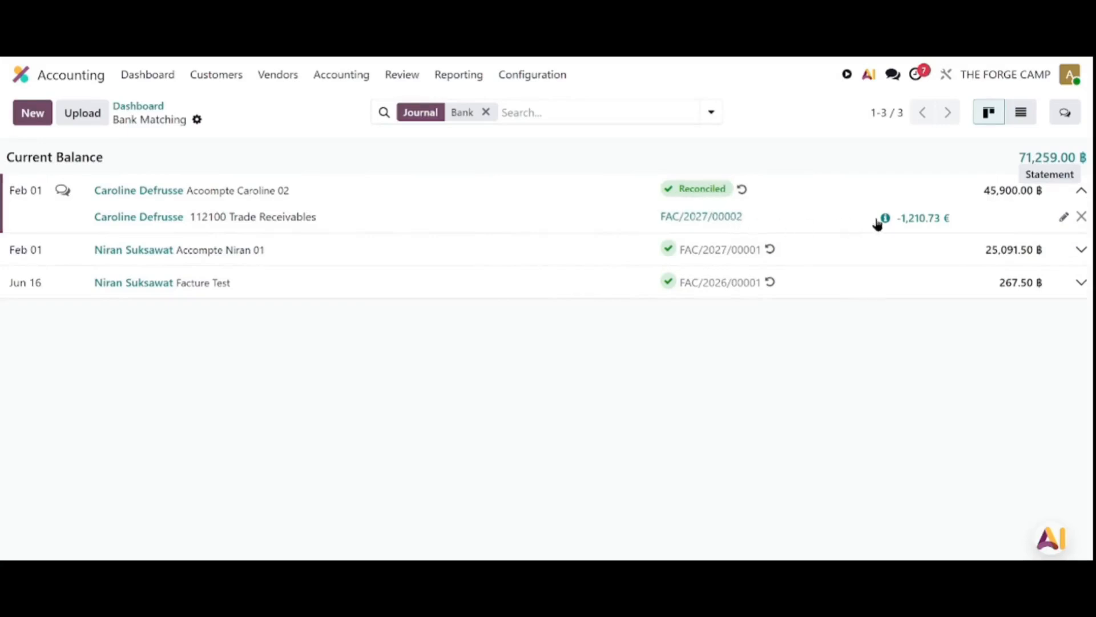
mouse_move(886, 220)
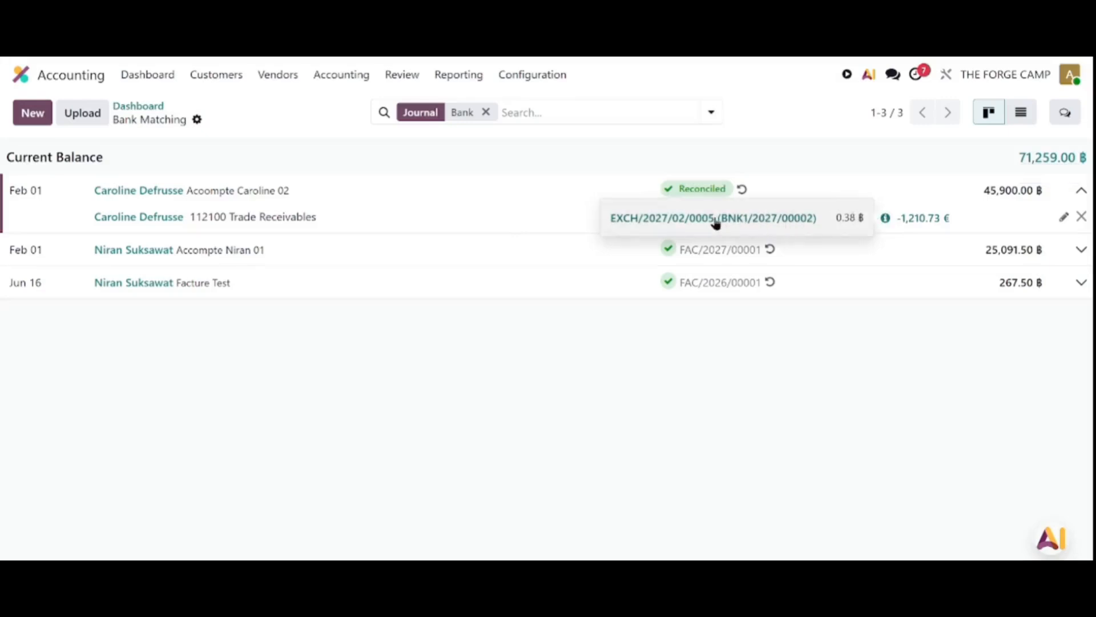
drag(864, 214, 820, 220)
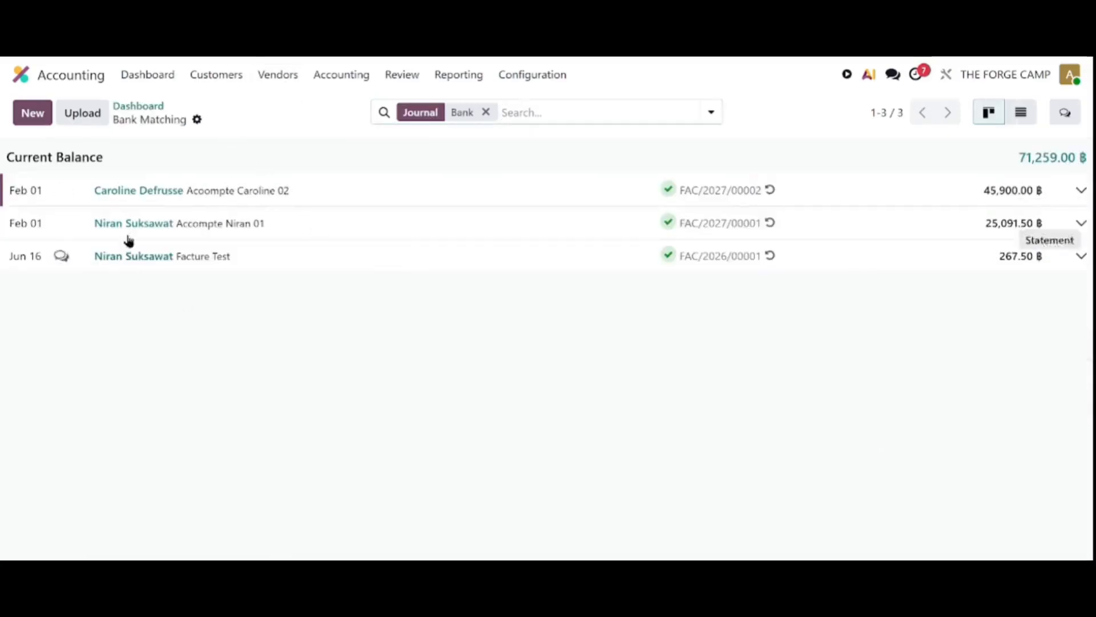
Start a new bank transaction dated January 1, 2027 with the label "Location terrain"
click(33, 113)
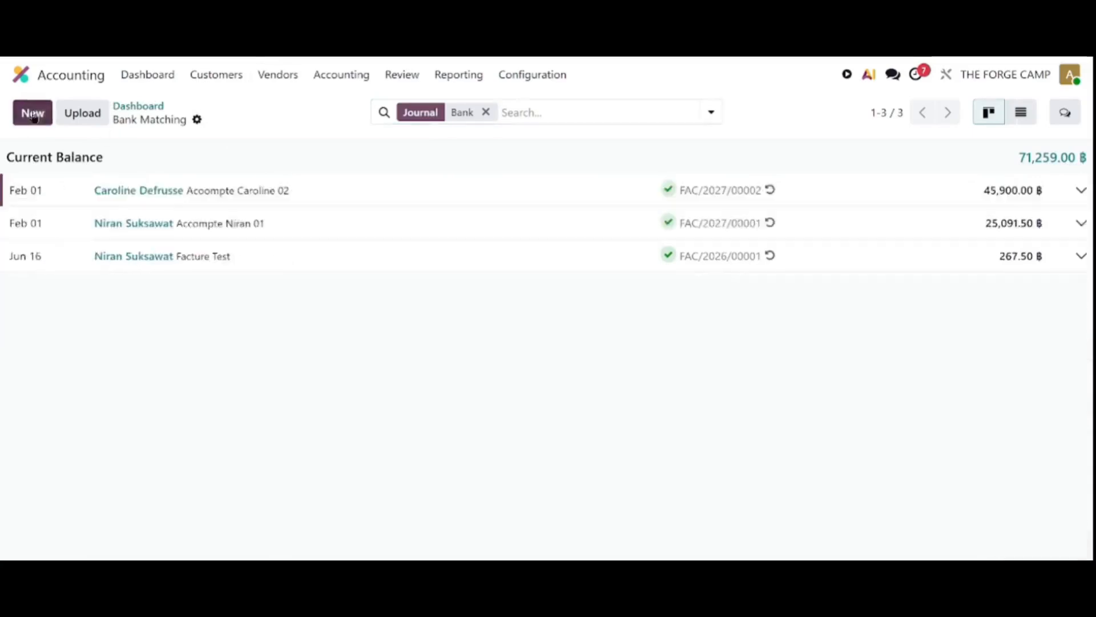
click(57, 190)
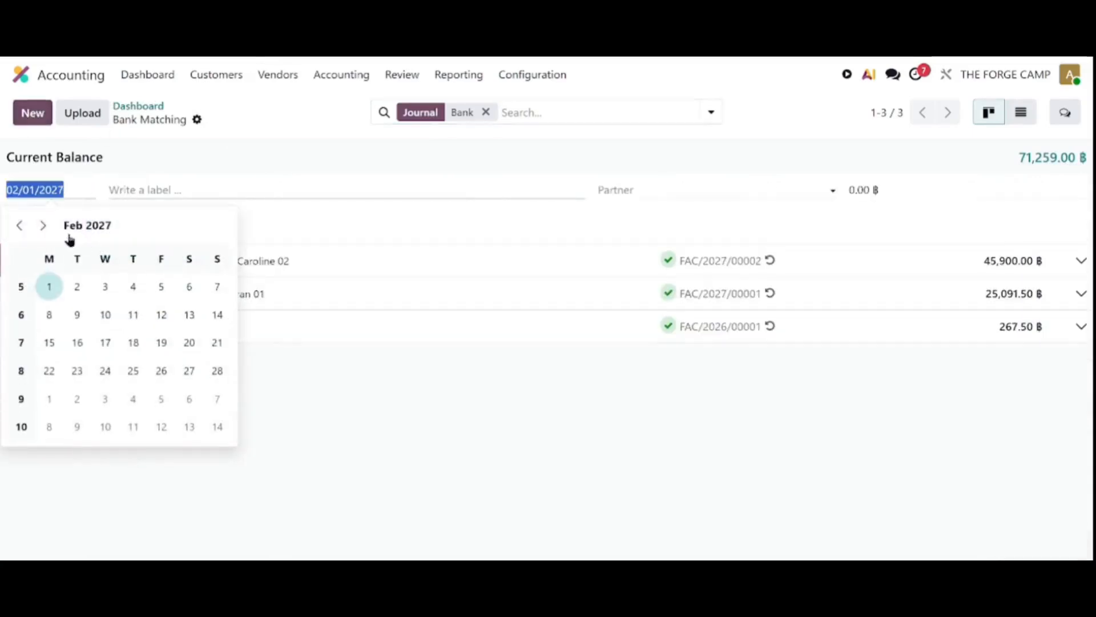
click(21, 226)
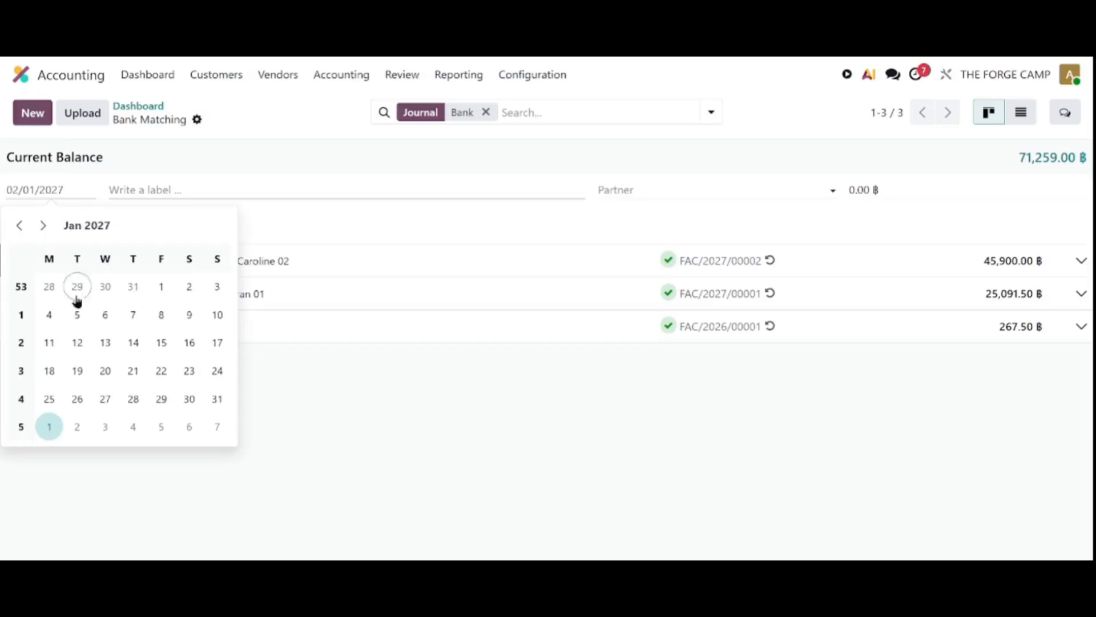
click(161, 286)
text(Location terrain)
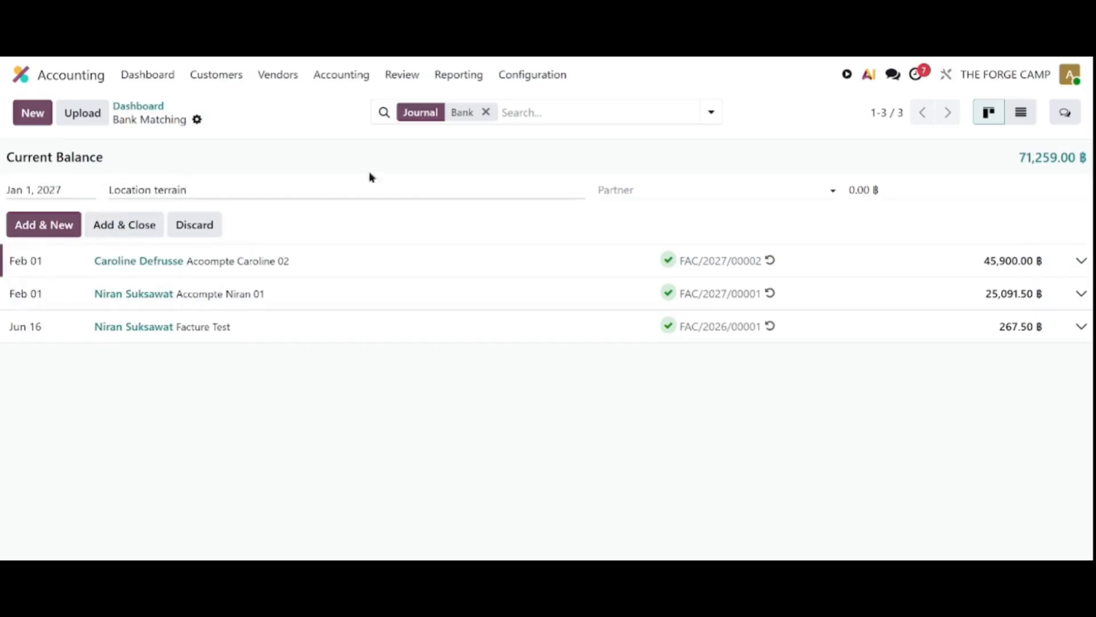
Assign the landowner as the Location terrain transaction's partner, set its amount to -50,000.00 ฿ and add it
click(710, 191)
text(som)
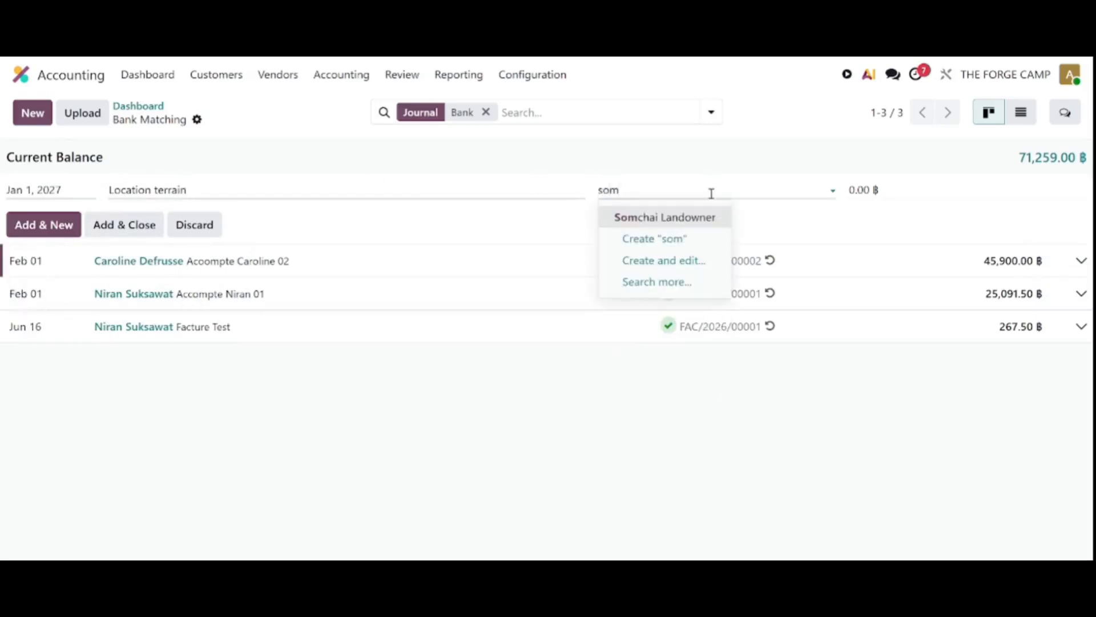
click(688, 217)
click(856, 189)
text(50000)
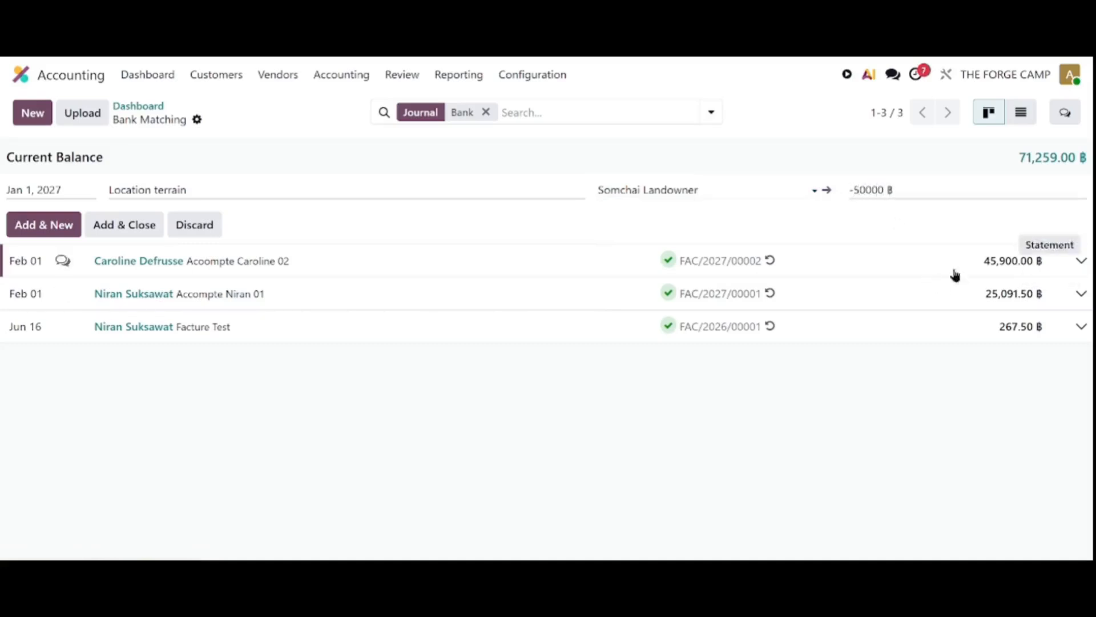
click(124, 226)
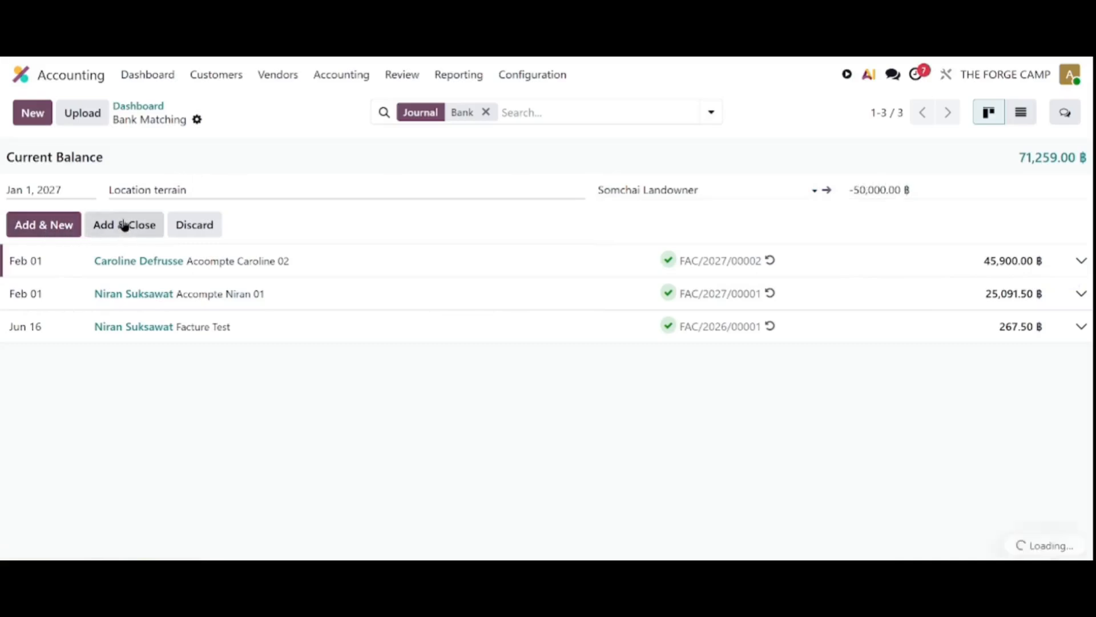
Reconcile the Location terrain transaction with the FACTU/2027/01/0007 manual payment and WH Tax: Ex1 items of PBNK1/2026/00001
click(710, 261)
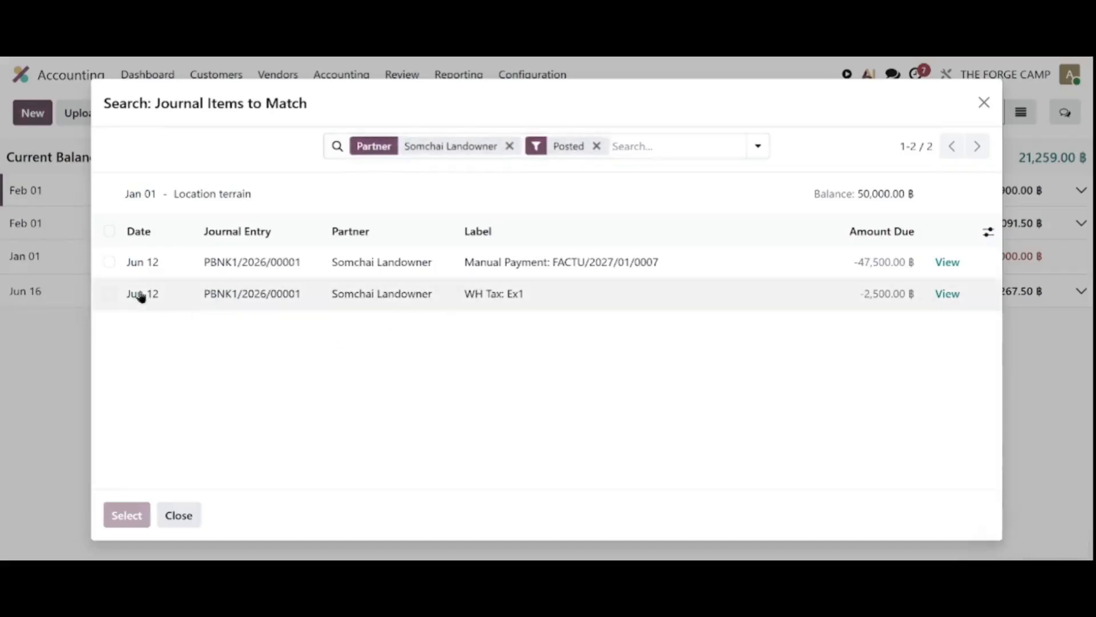
click(109, 262)
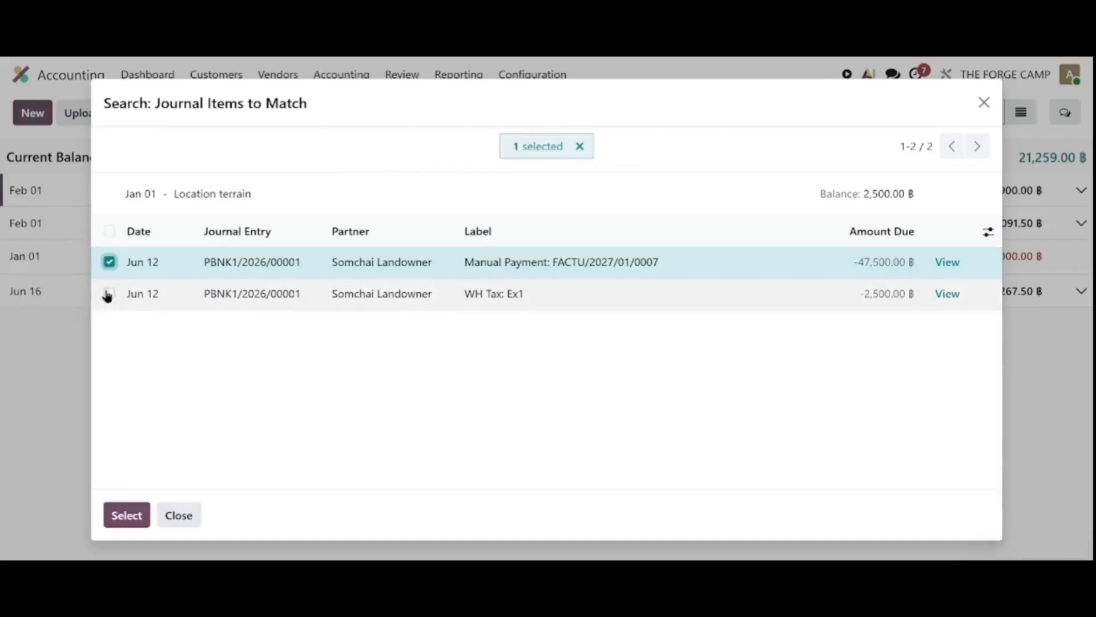
click(108, 294)
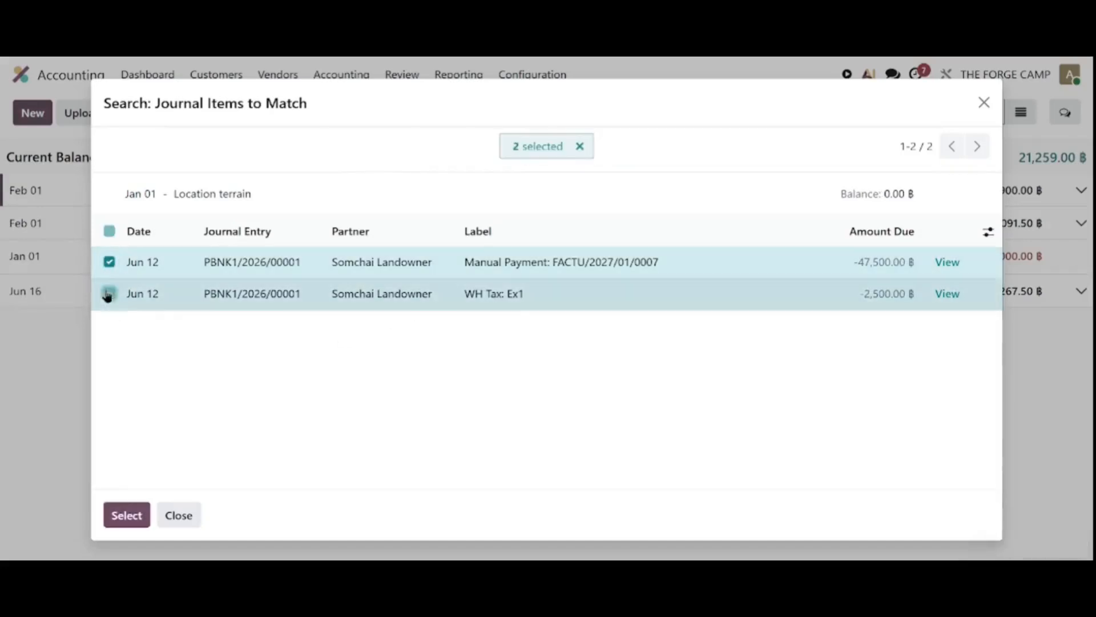
click(127, 516)
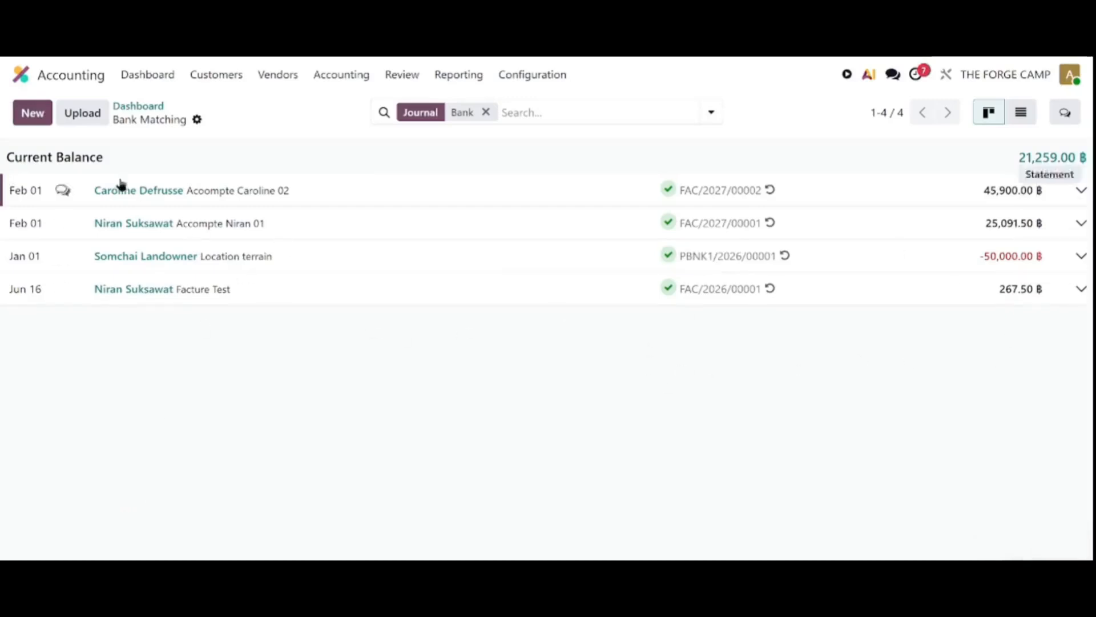
Start a new bank transaction dated January 8, 2027 with the label "Paiement Bungalow"
click(49, 114)
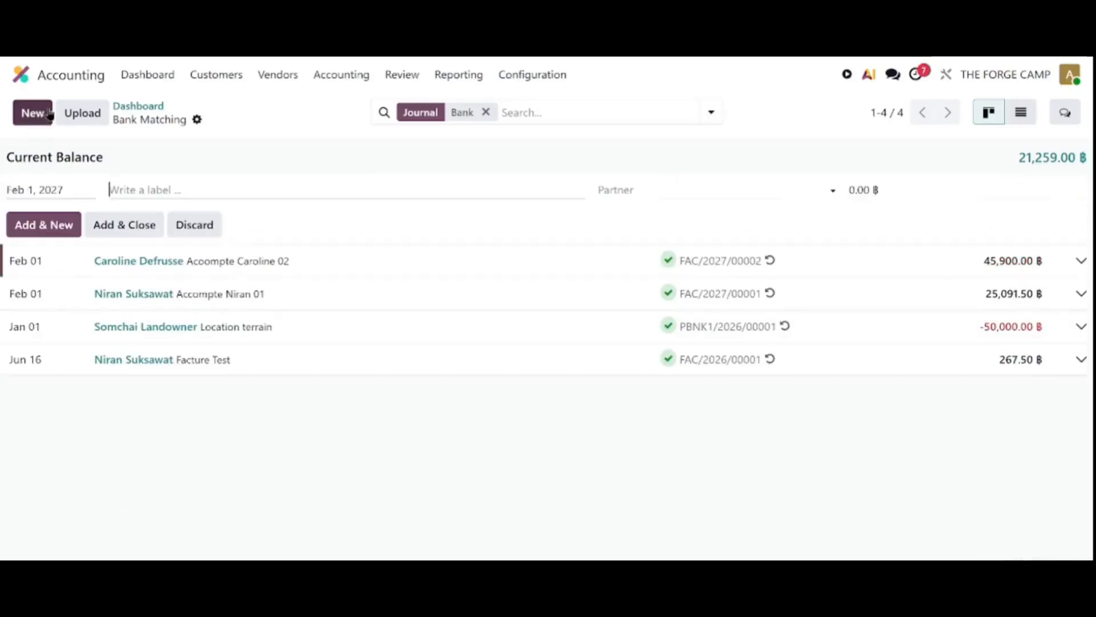
click(46, 191)
click(17, 225)
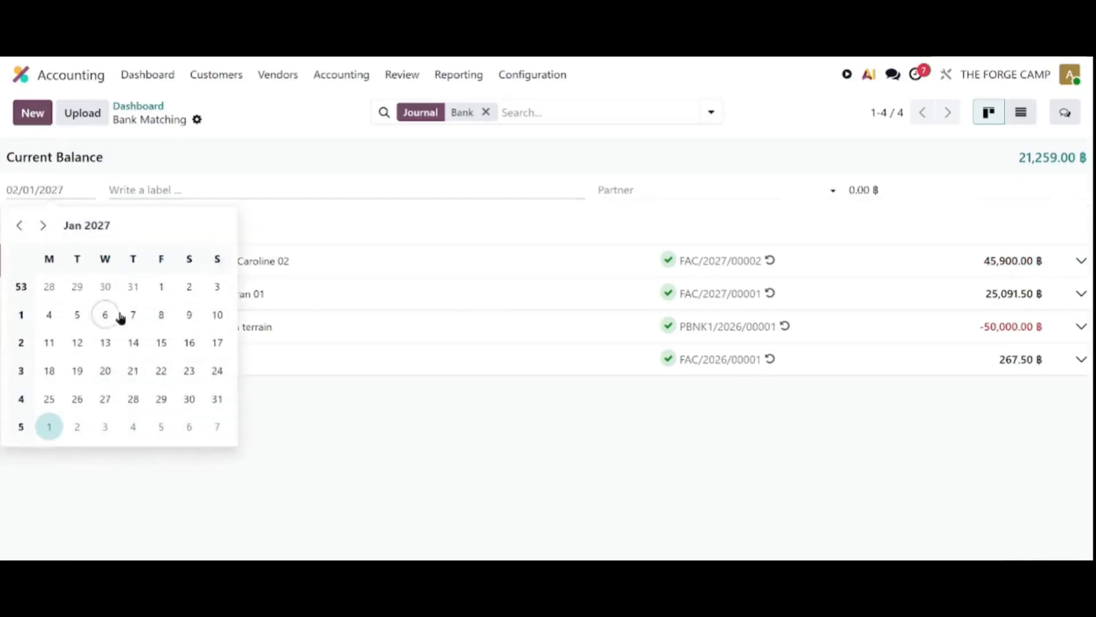
click(161, 317)
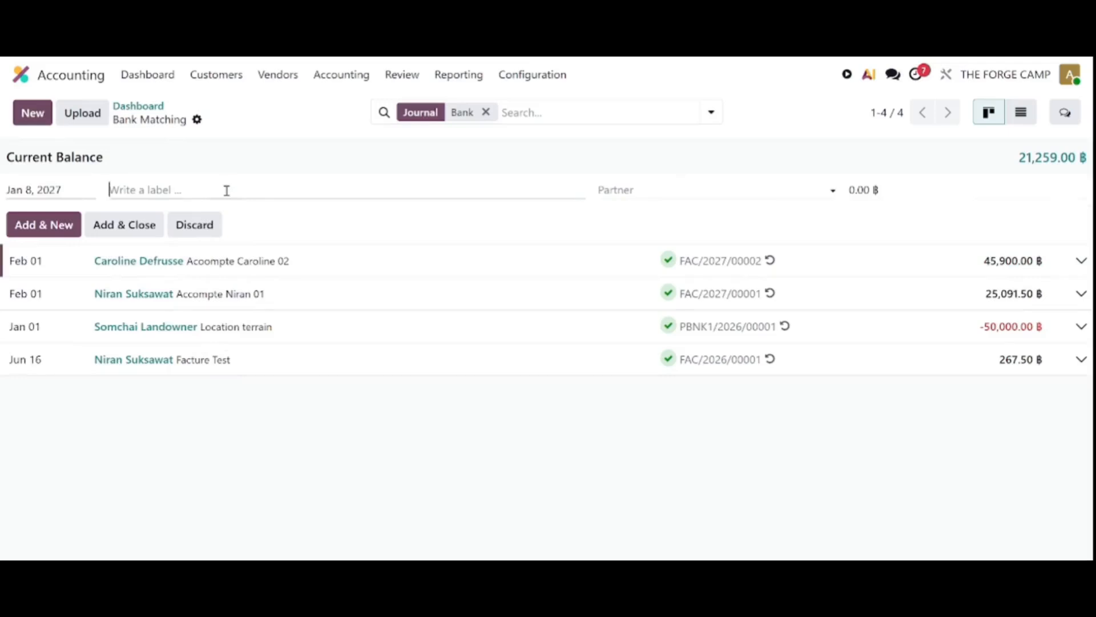
click(199, 191)
text(Paiement Bungalow)
Assign Iloft Real Estate Agency as the Paiement Bungalow transaction's partner, set its amount to -894,627.00 ฿ and add it
click(700, 191)
text(Ilo)
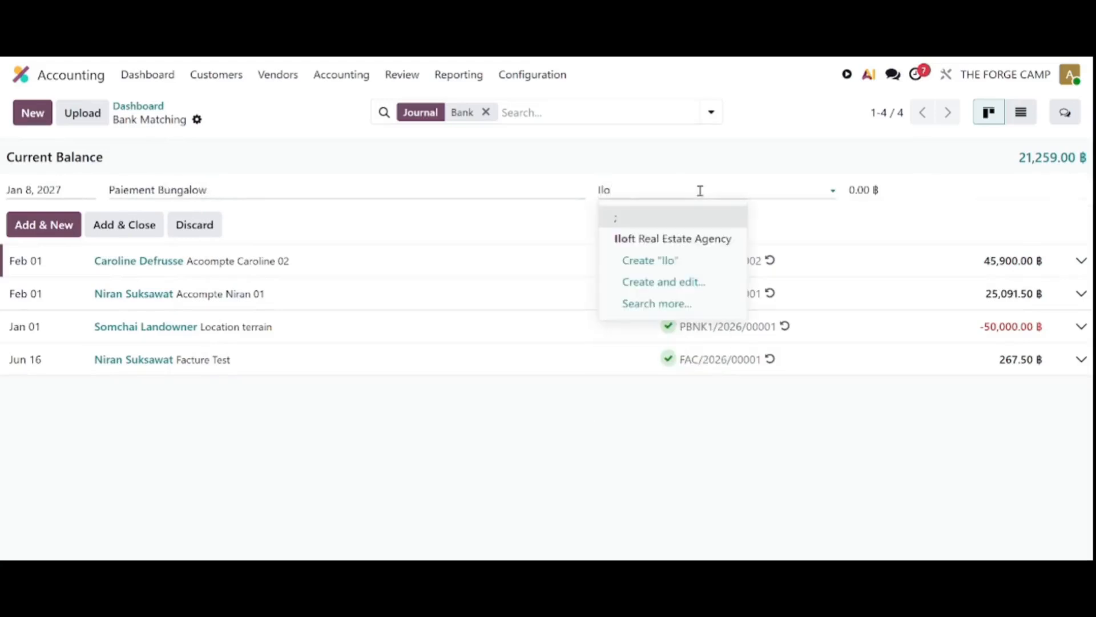
click(685, 239)
click(872, 192)
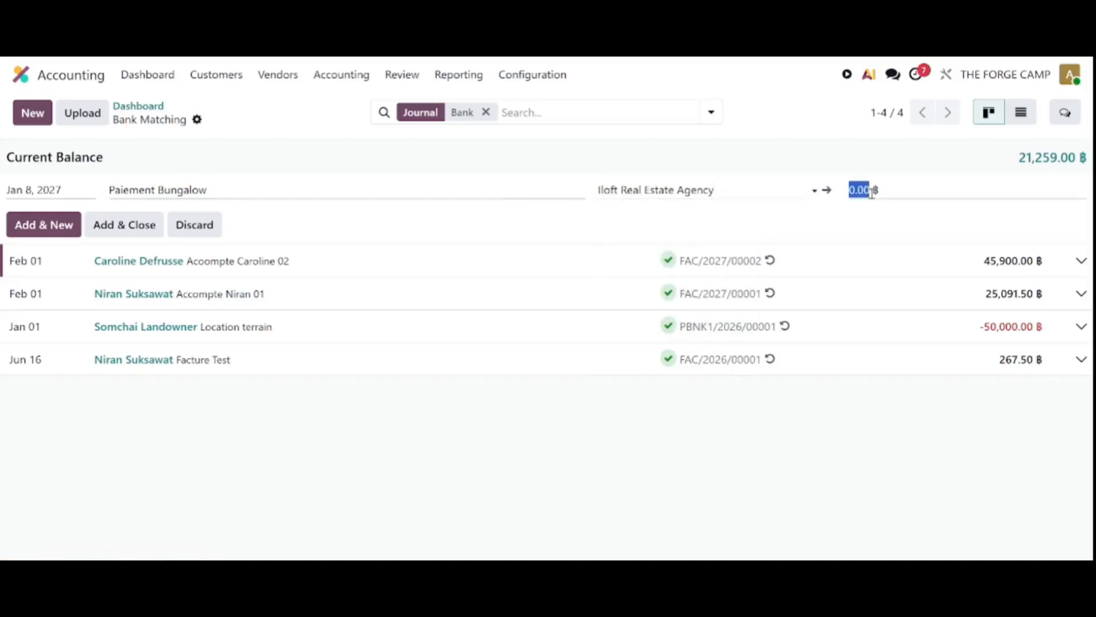
text(-894627)
click(127, 227)
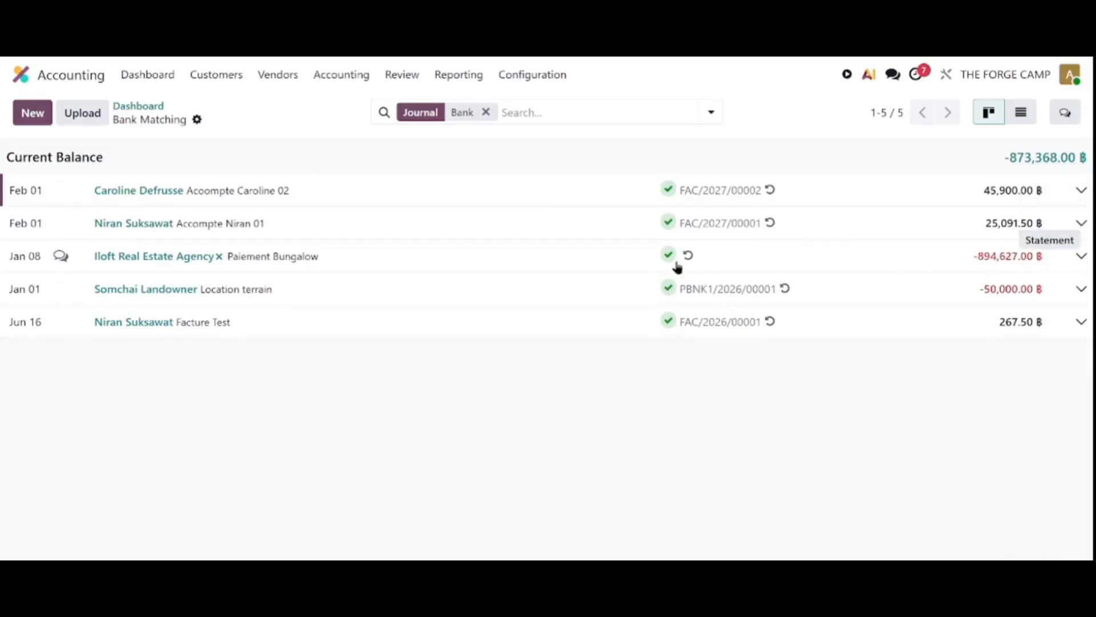
Undo the Paiement Bungalow transaction's automatic reconciliation and match it with the ILF-2027-0114 manual payment of PBNK1/2026/00004
click(1082, 256)
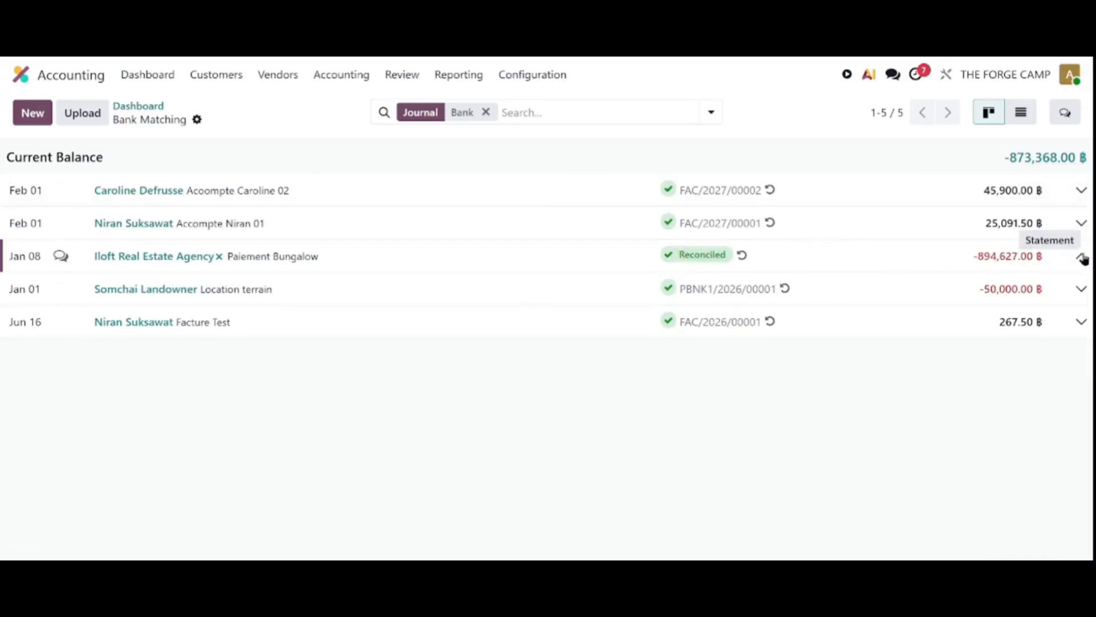
click(1082, 256)
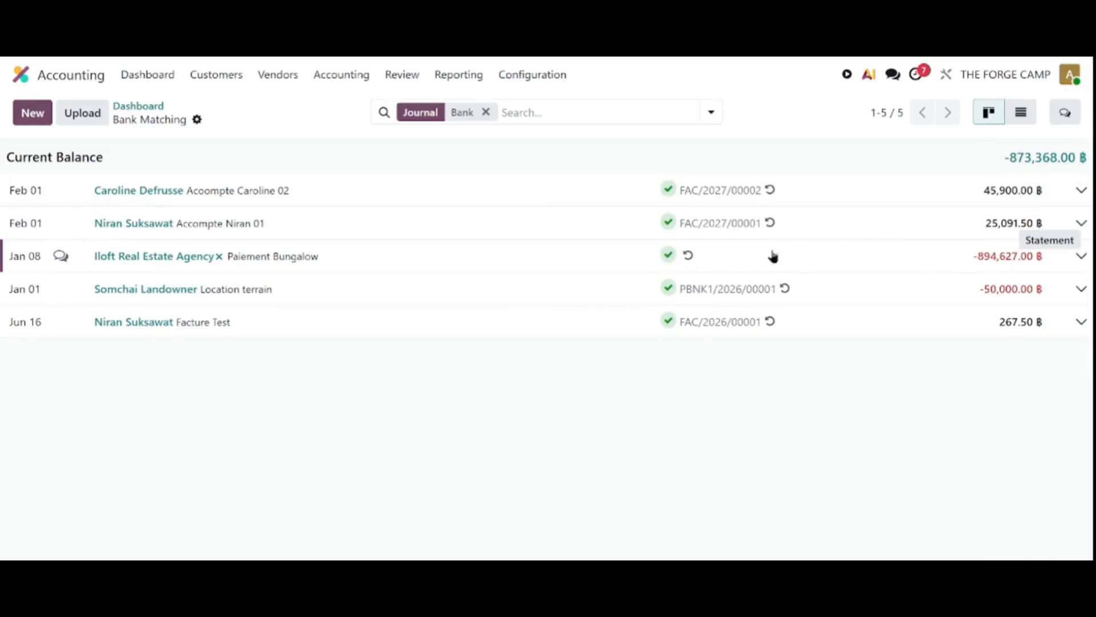
click(689, 256)
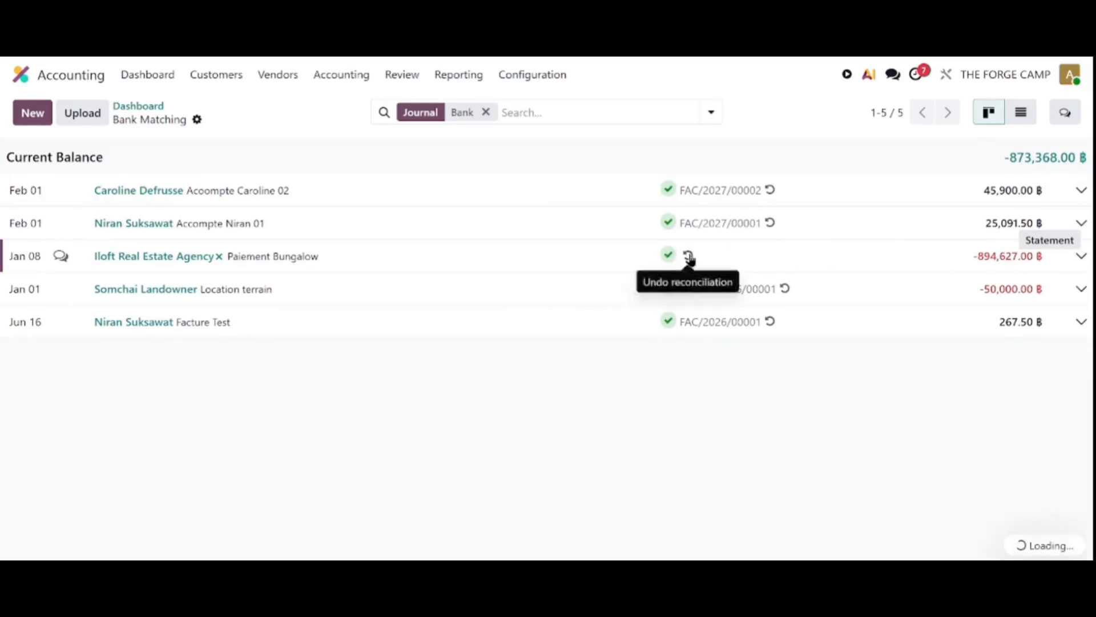
click(704, 259)
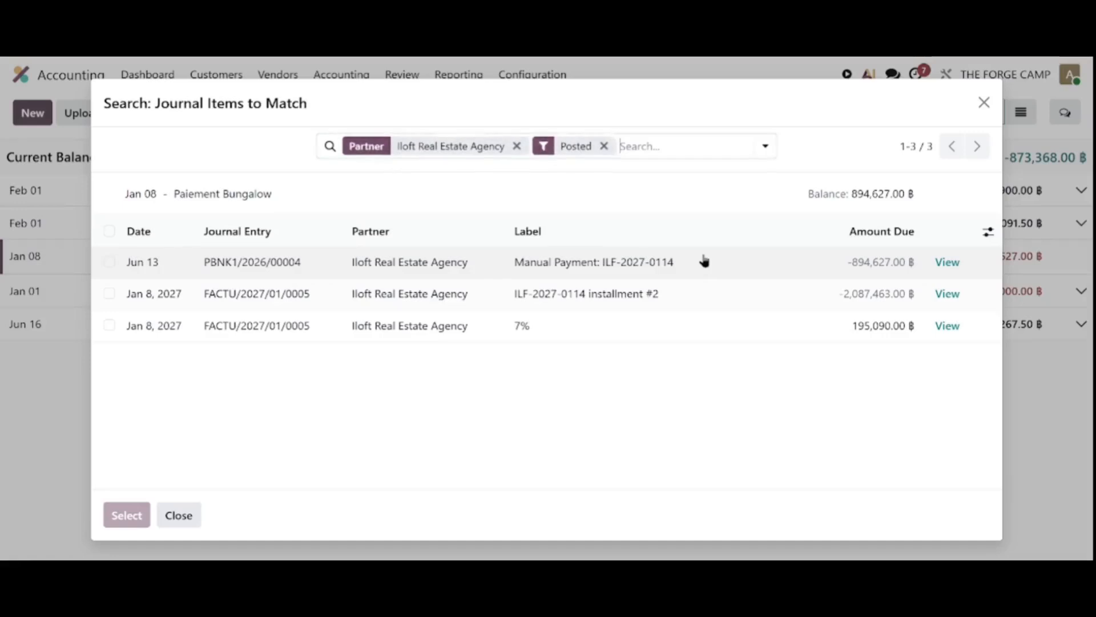
click(109, 261)
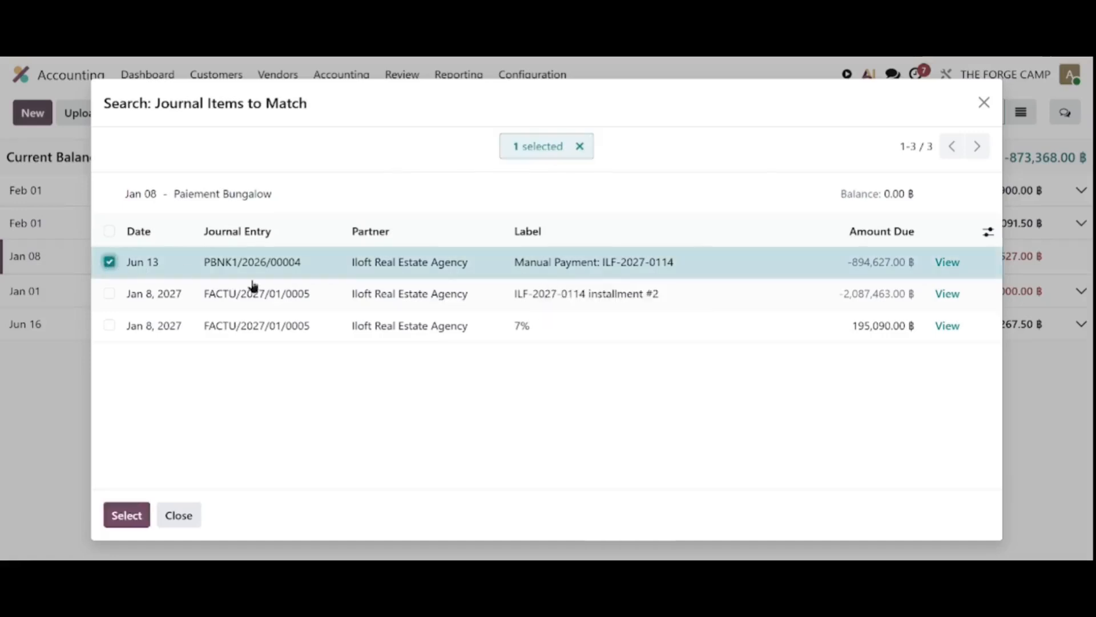
click(122, 515)
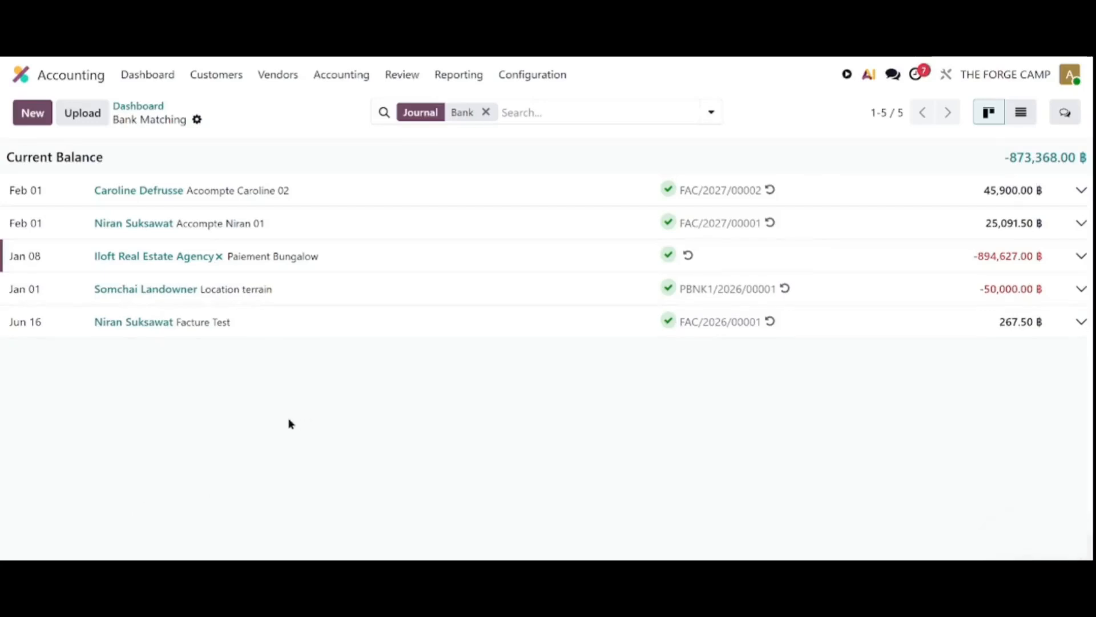
Start a new bank transaction dated January 12, 2027 with the label "Paiement Lot 1 et 2"
click(34, 114)
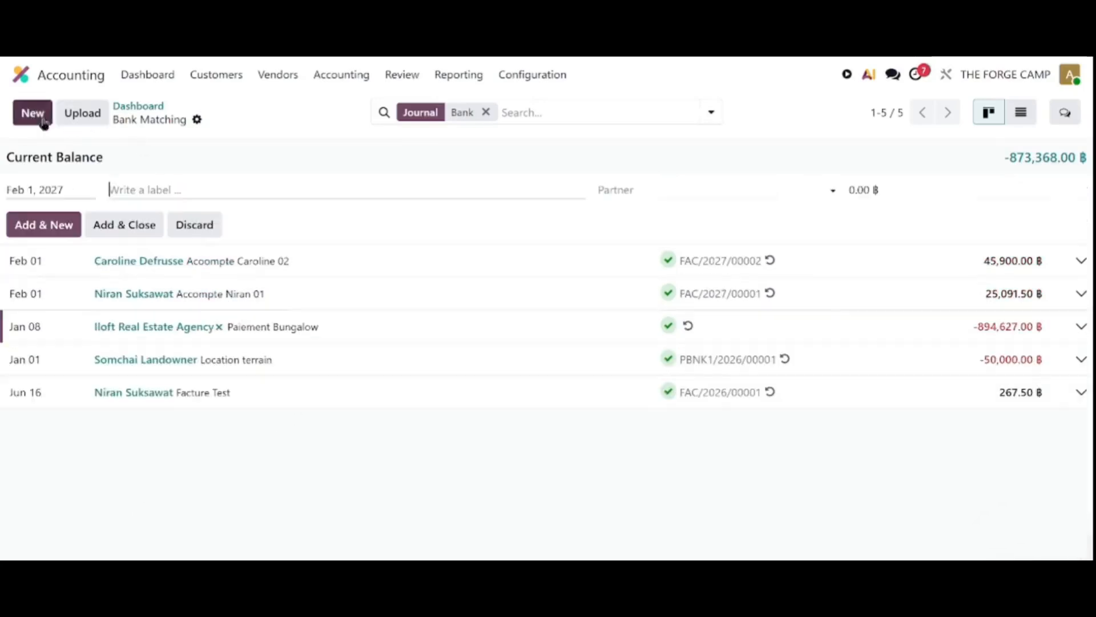
click(44, 190)
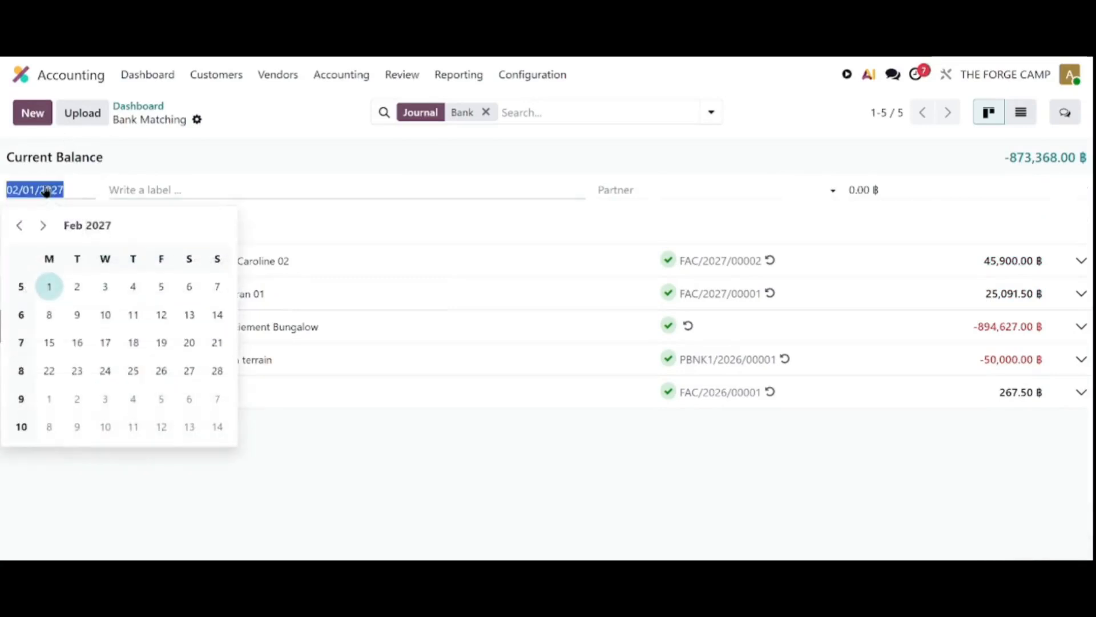
text(12)
click(20, 226)
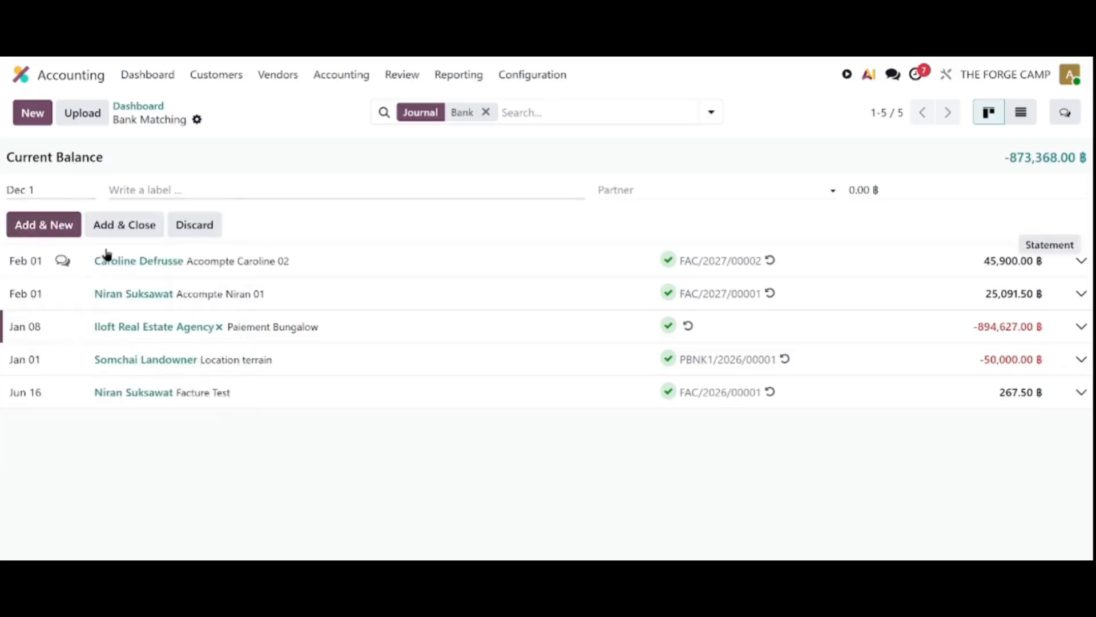
click(49, 190)
click(43, 225)
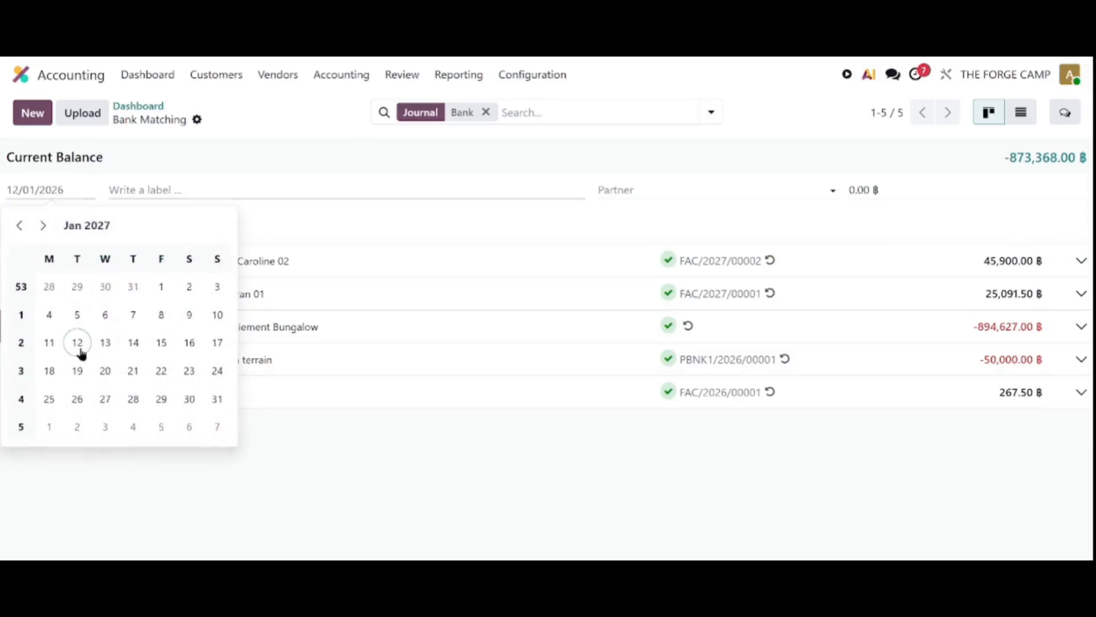
click(78, 349)
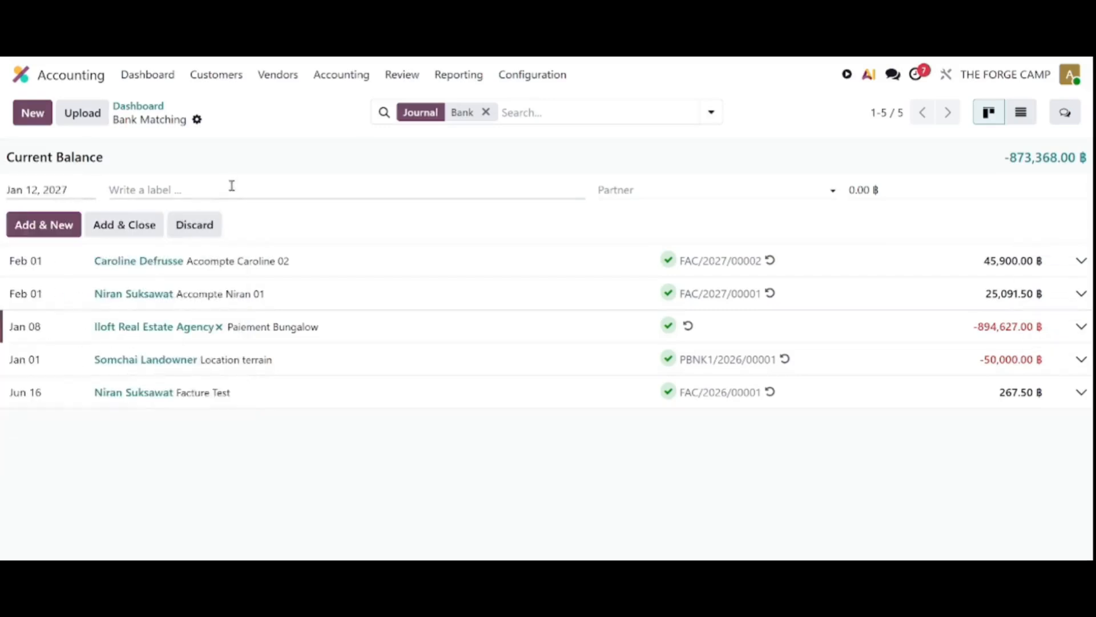
text(Paiement Lot 1 et 2)
Assign Muay Thai Star (équipements) as the Paiement Lot 1 et 2 transaction's partner, set its amount to -443,840.28 ฿ and add it
click(658, 183)
text(Muay)
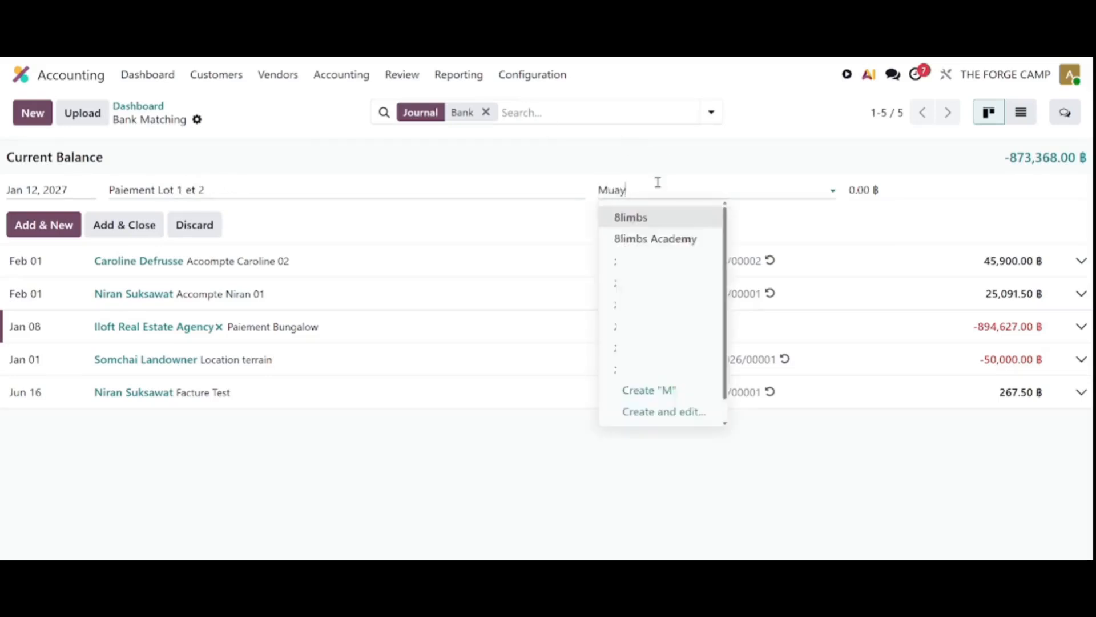
click(663, 216)
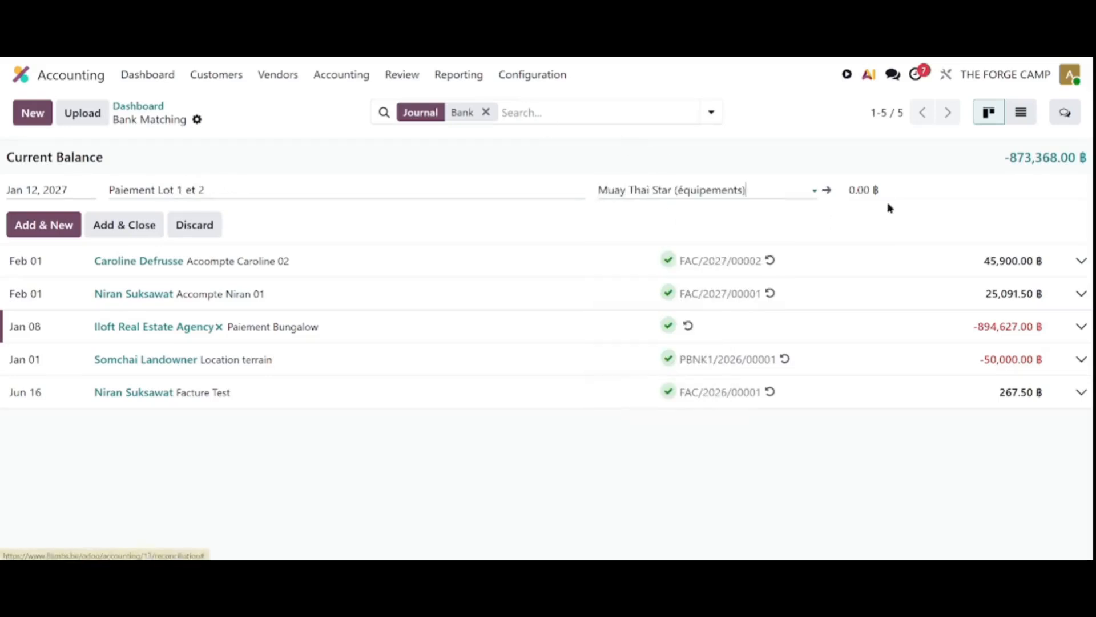
click(890, 192)
text(-)
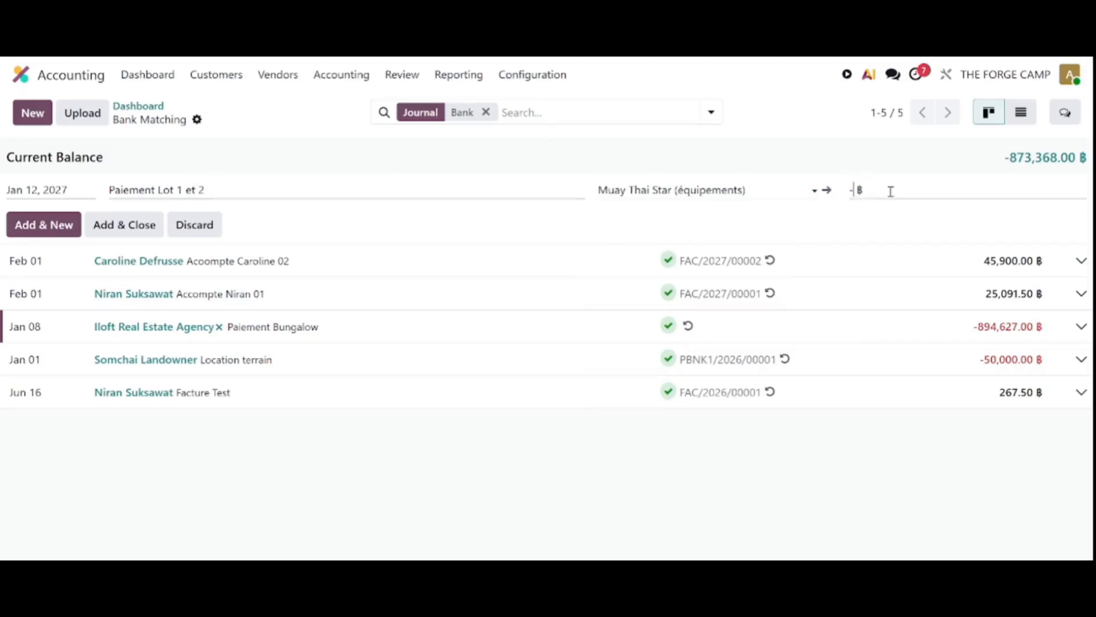
text(44384)
text(0.23)
text(8)
click(128, 227)
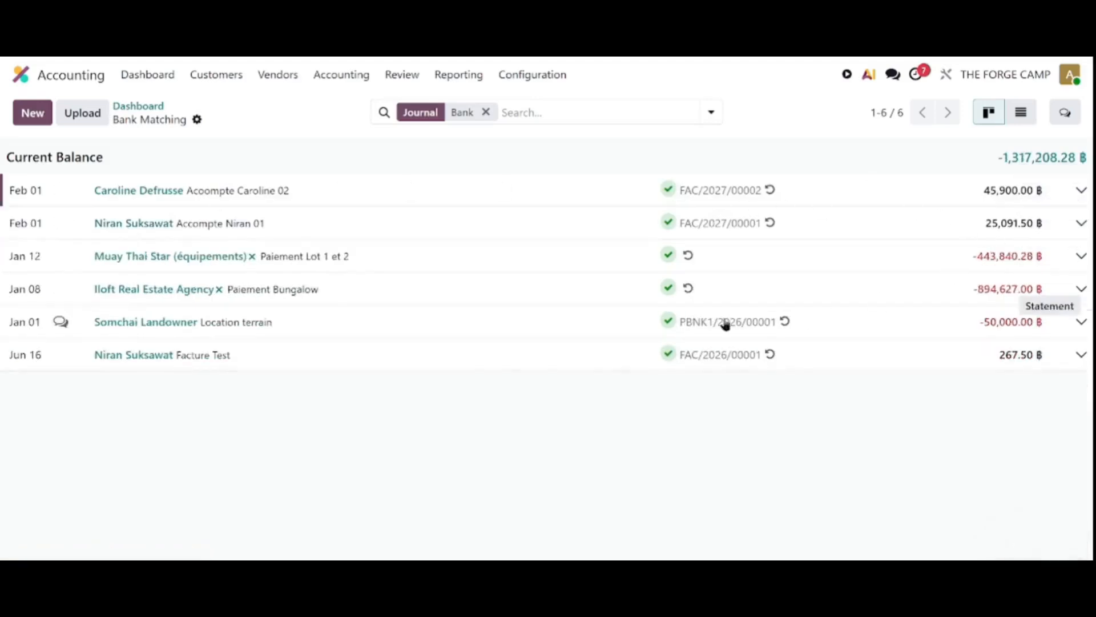
Undo the Paiement Lot 1 et 2 transaction's reconciliation and match it with the MTS-2027-0089, MTS-2027-0094 manual payment of PBNK1/2026/00006
click(1084, 253)
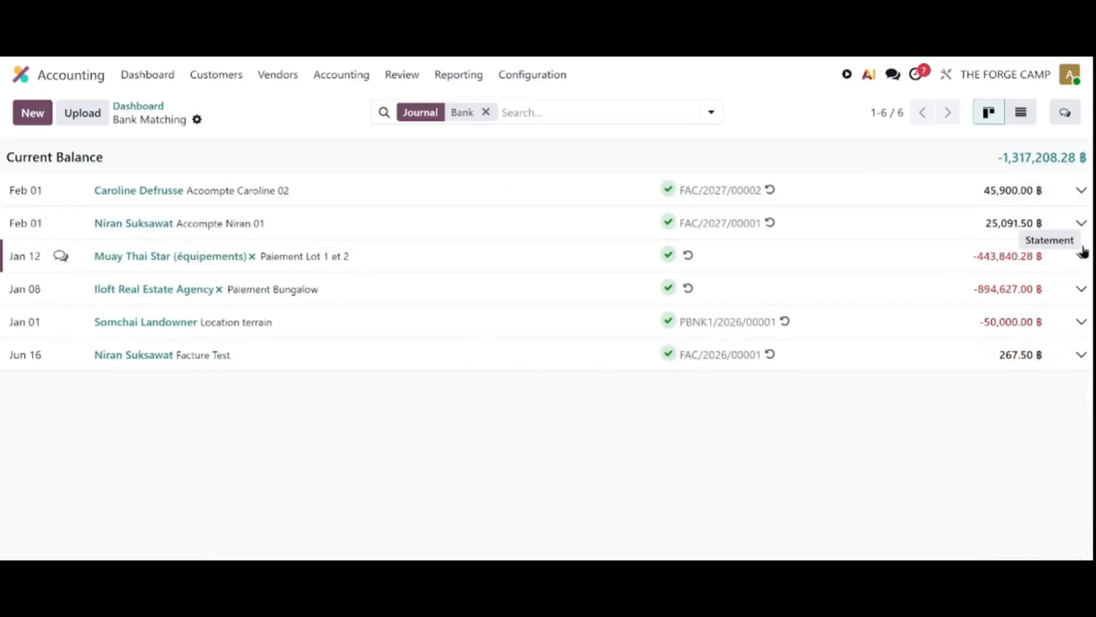
click(1080, 259)
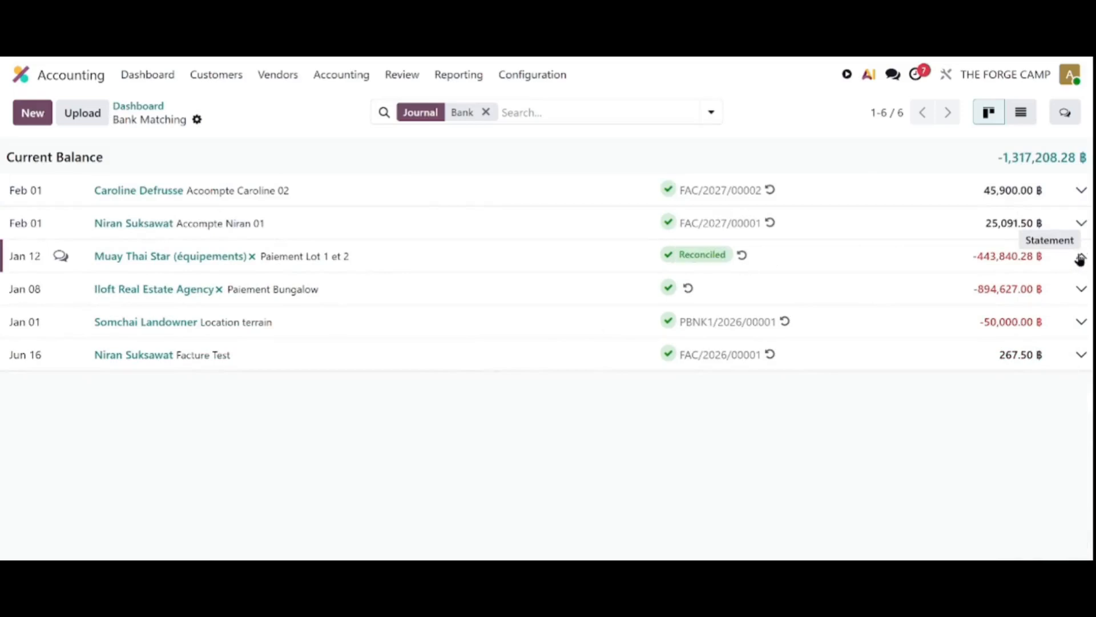
click(742, 255)
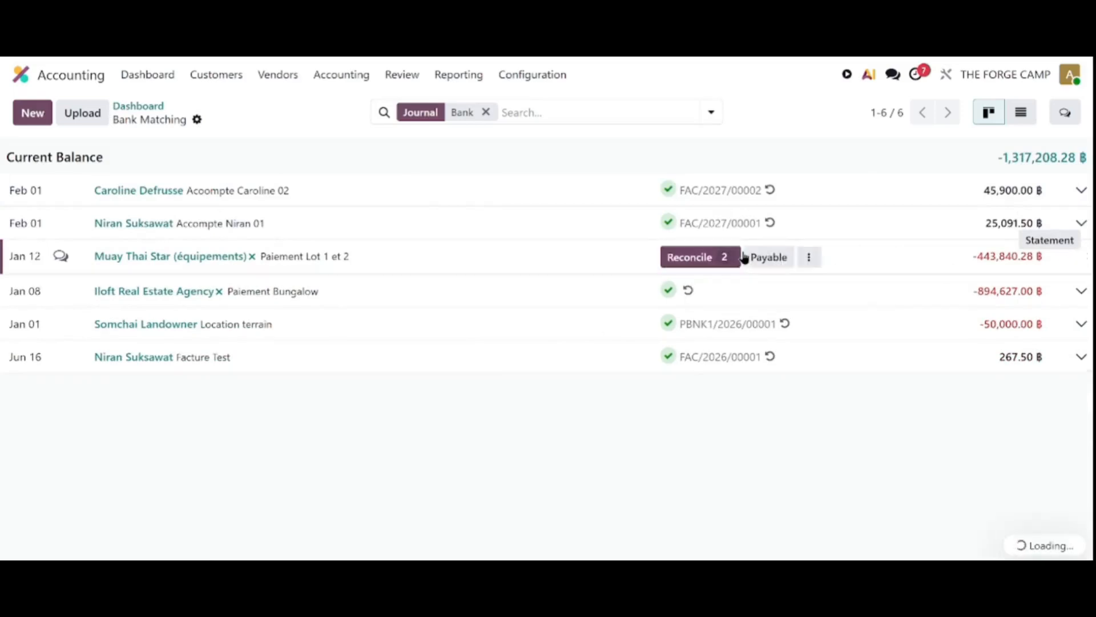
click(697, 257)
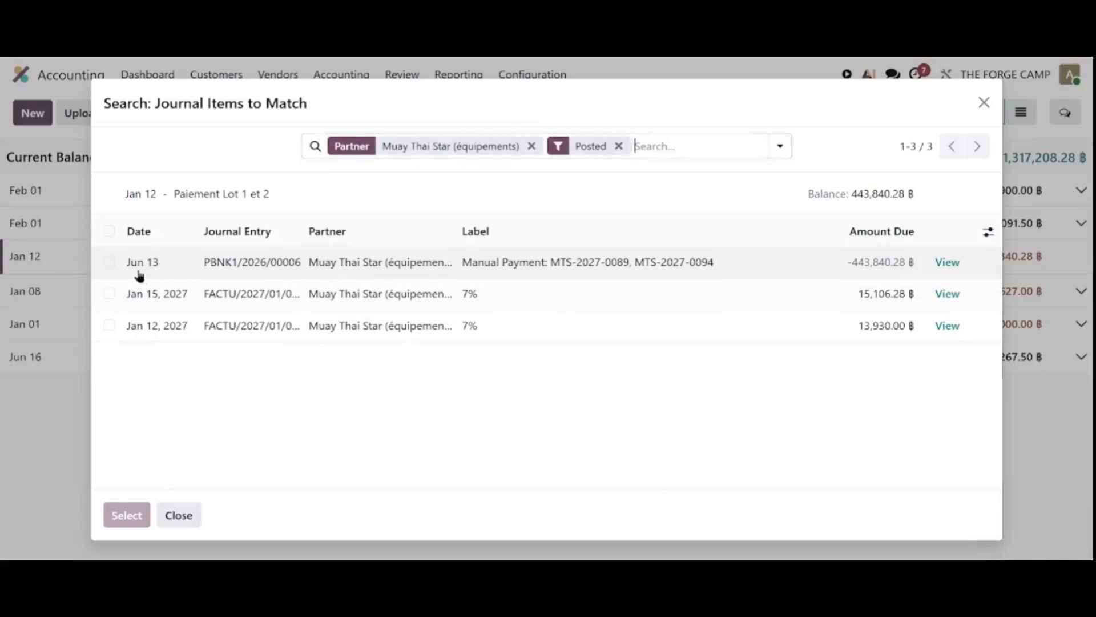
click(109, 263)
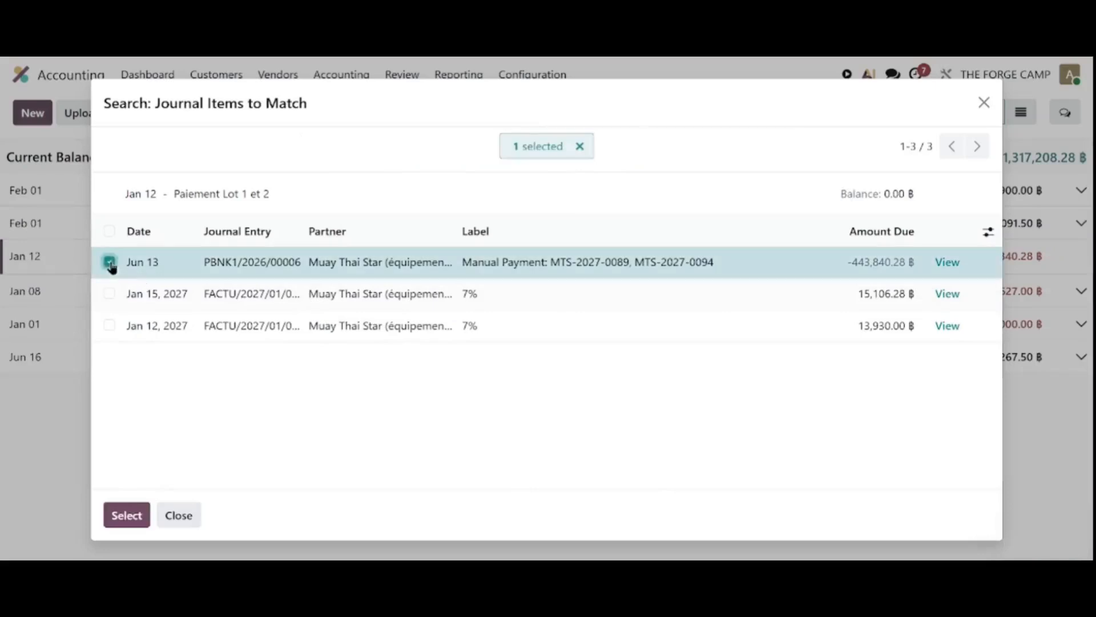
click(126, 516)
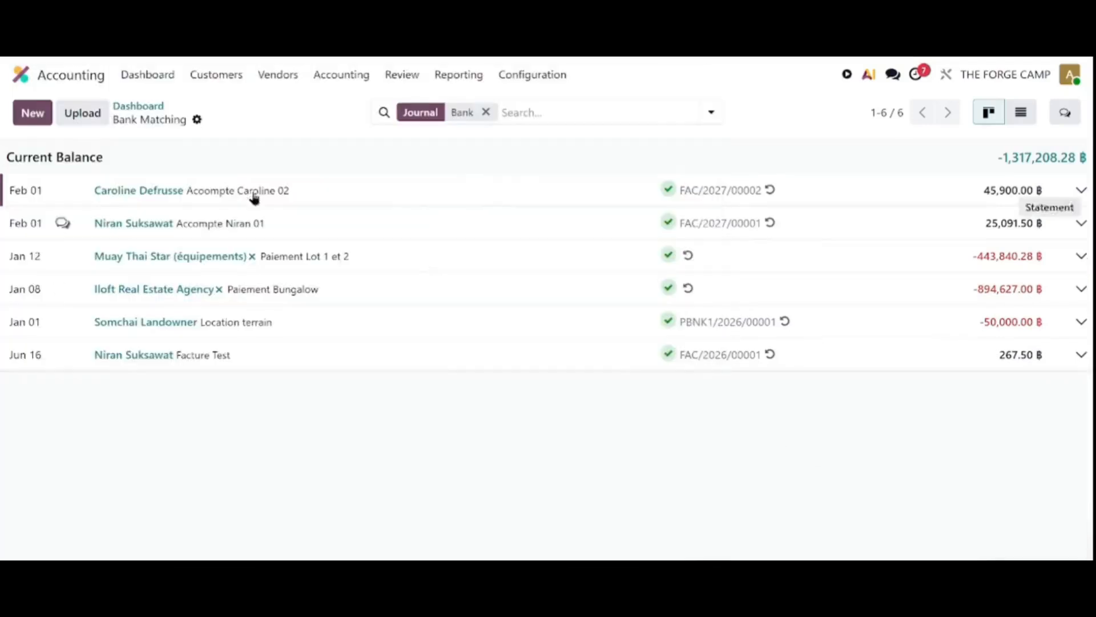
Start a new bank transaction dated January 18, 2027 with the label "Mobilier chambre"
click(26, 112)
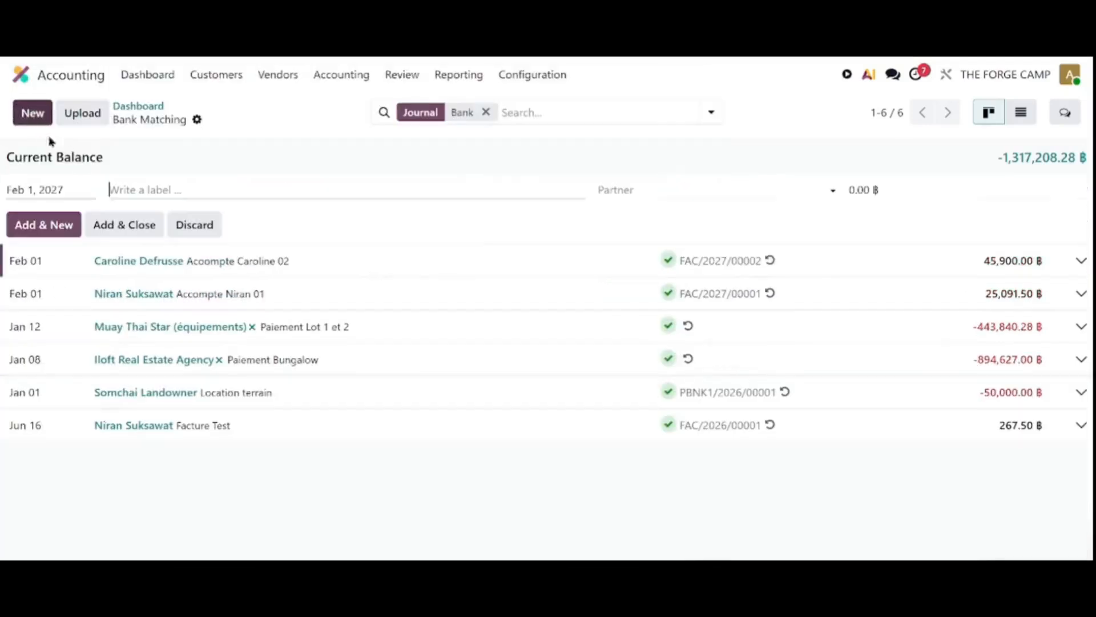
click(64, 191)
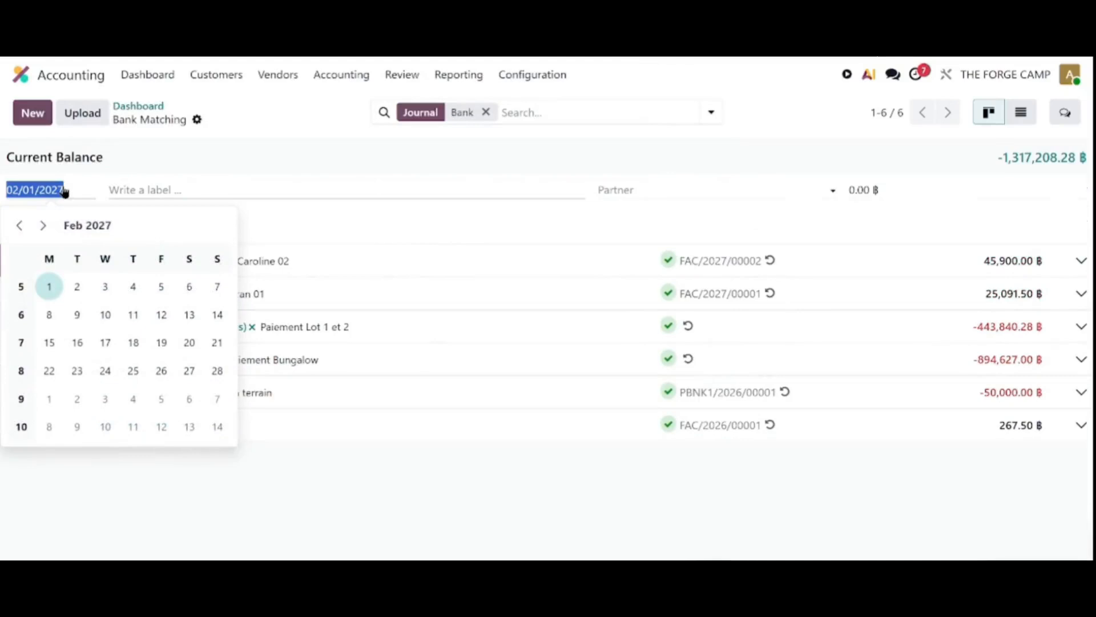
click(19, 226)
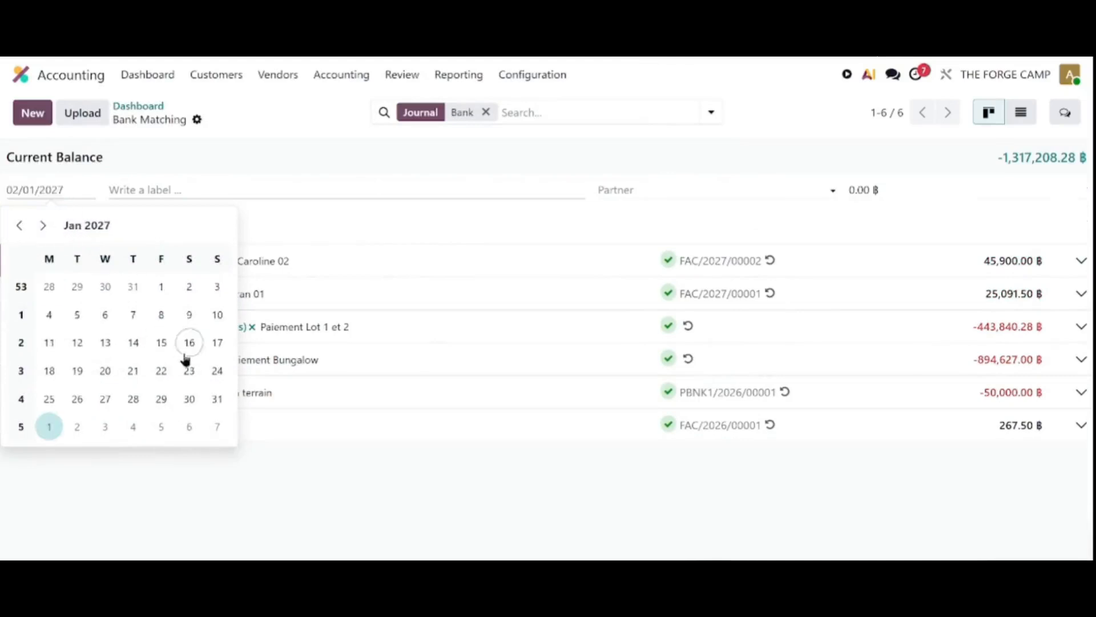
click(49, 371)
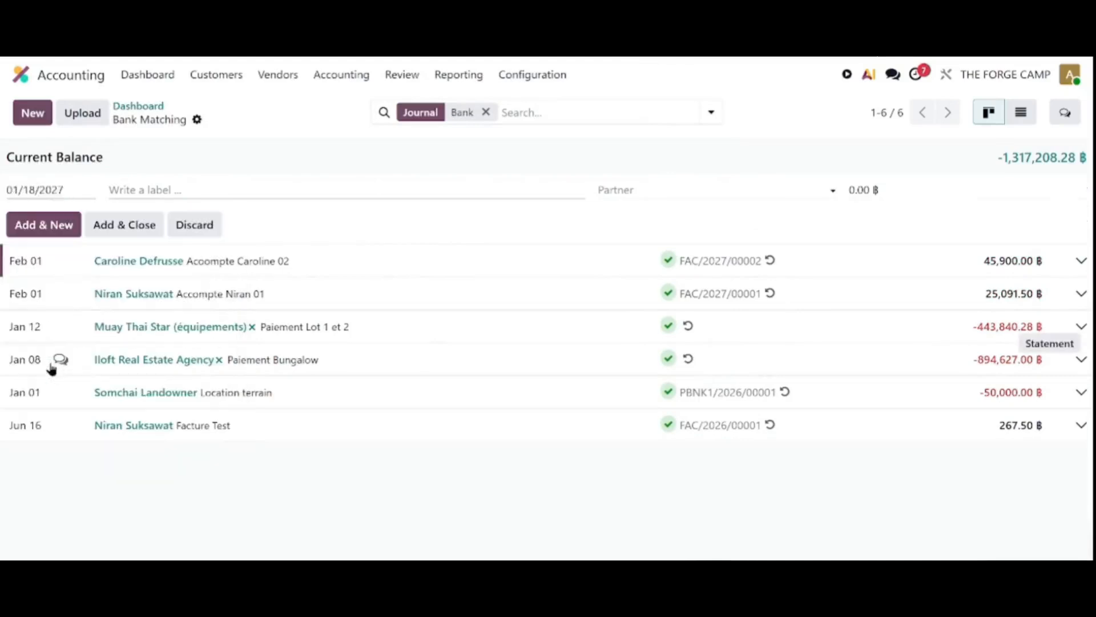
click(196, 191)
text(Mo)
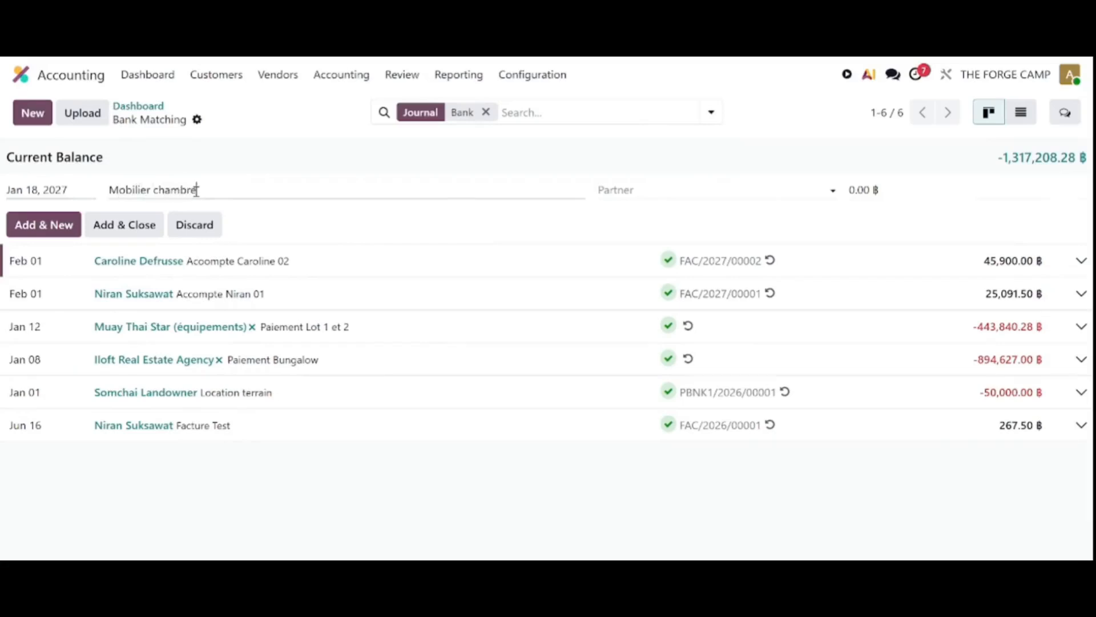
Assign INDEX LIVING MALL PUBLIC COMPANY LIMITED as the Mobilier chambre transaction's partner, set its amount to -502,900.00 ฿ and add it
click(667, 184)
text(liv)
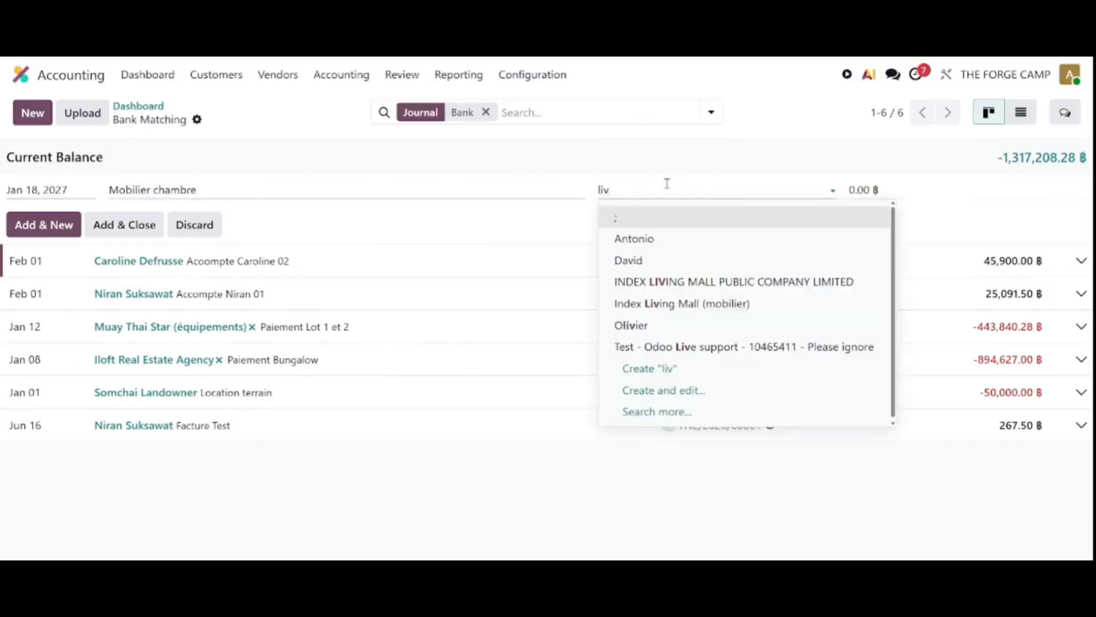
click(712, 285)
click(899, 191)
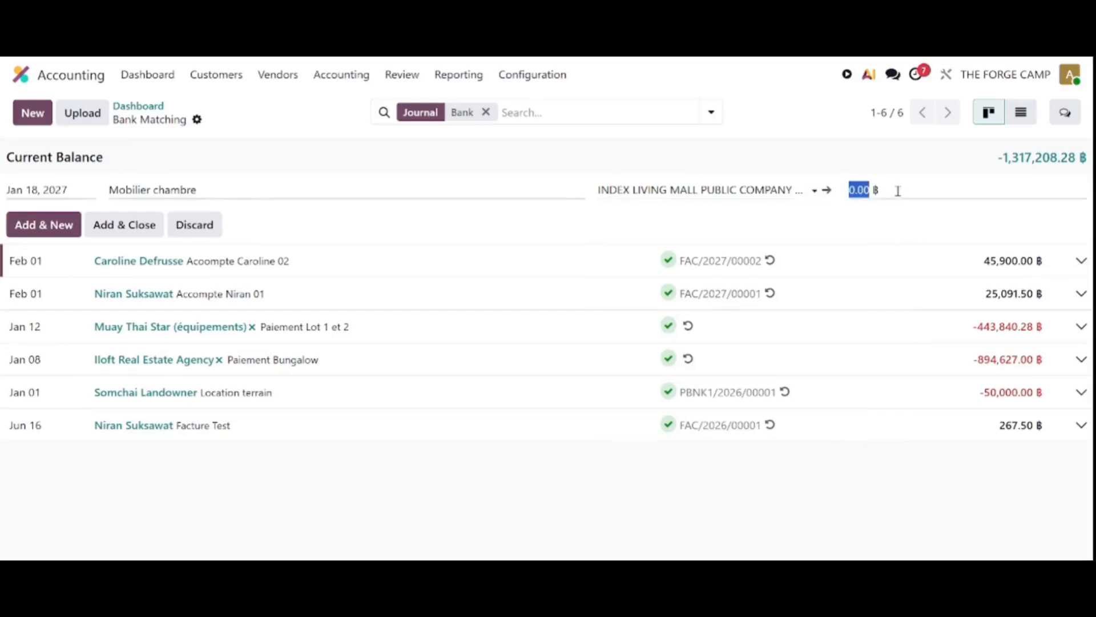
text(-502900)
click(111, 233)
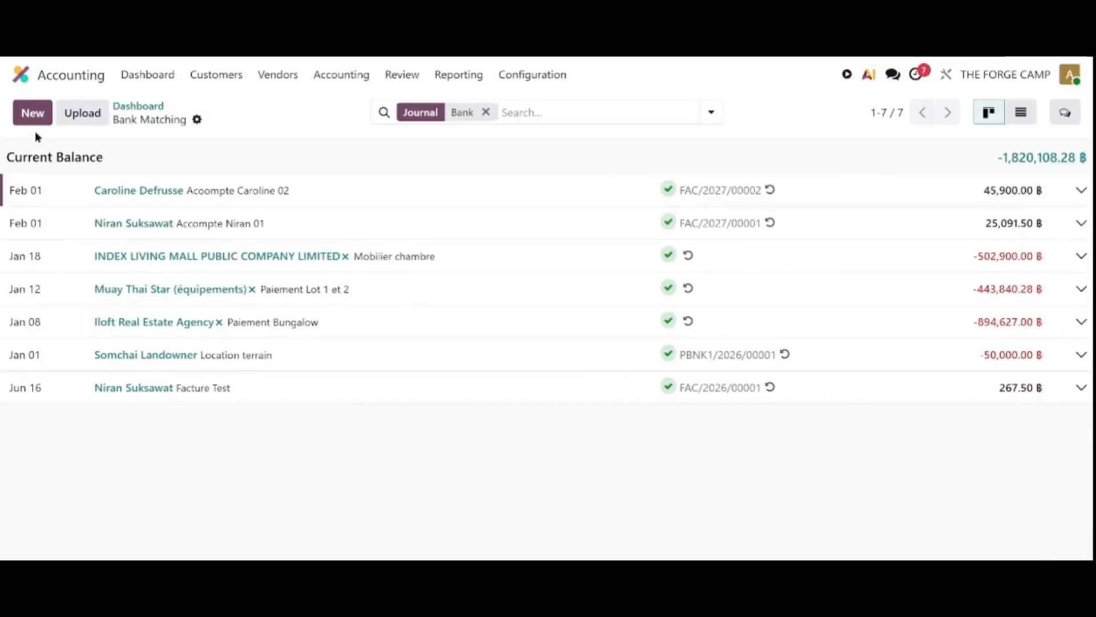
Start a new bank transaction dated January 20, 2027 with the label "Paiement Tables de massage etc"
click(33, 113)
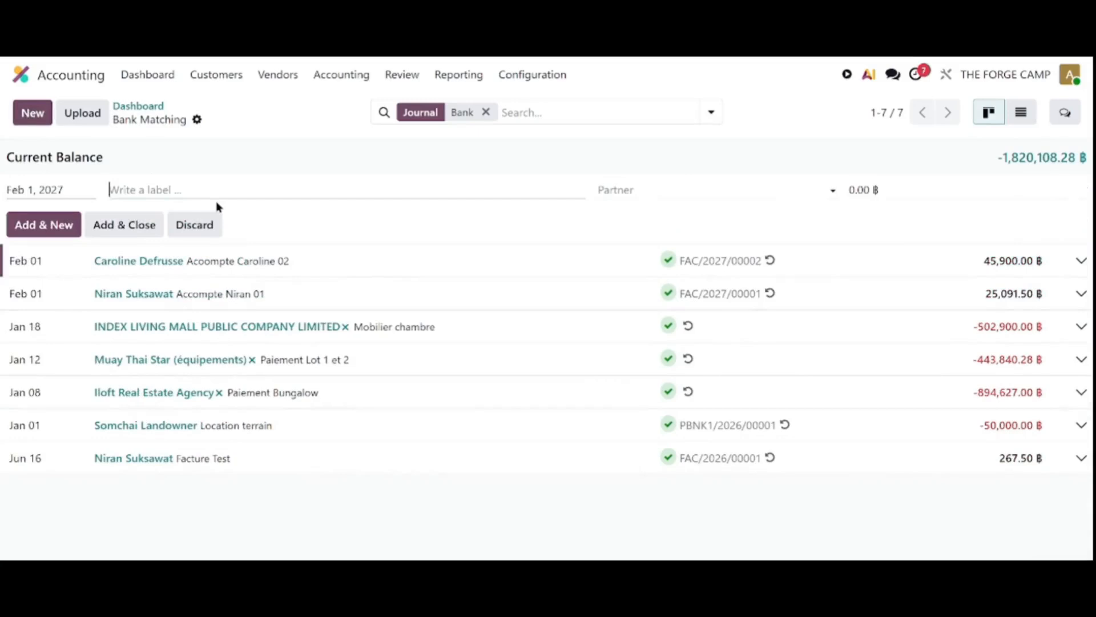
click(31, 190)
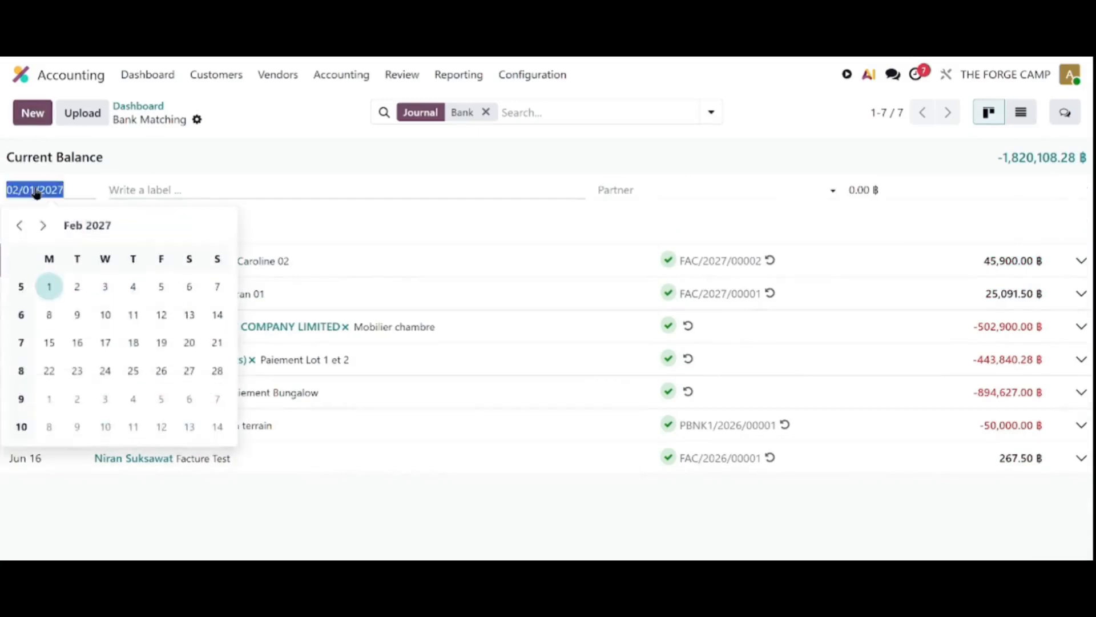
click(20, 226)
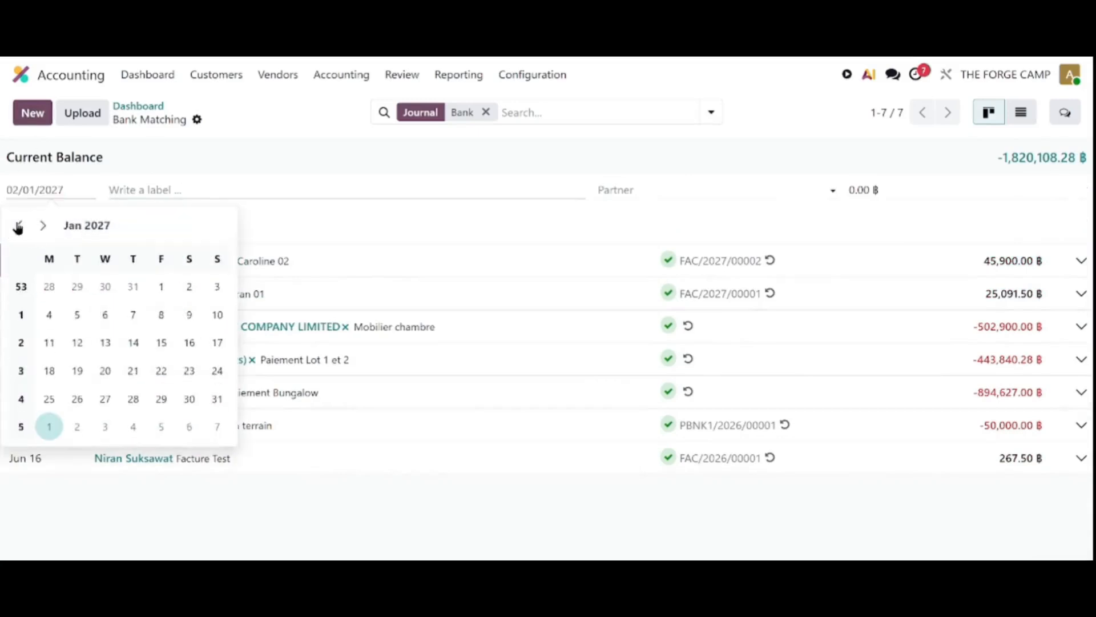
click(116, 382)
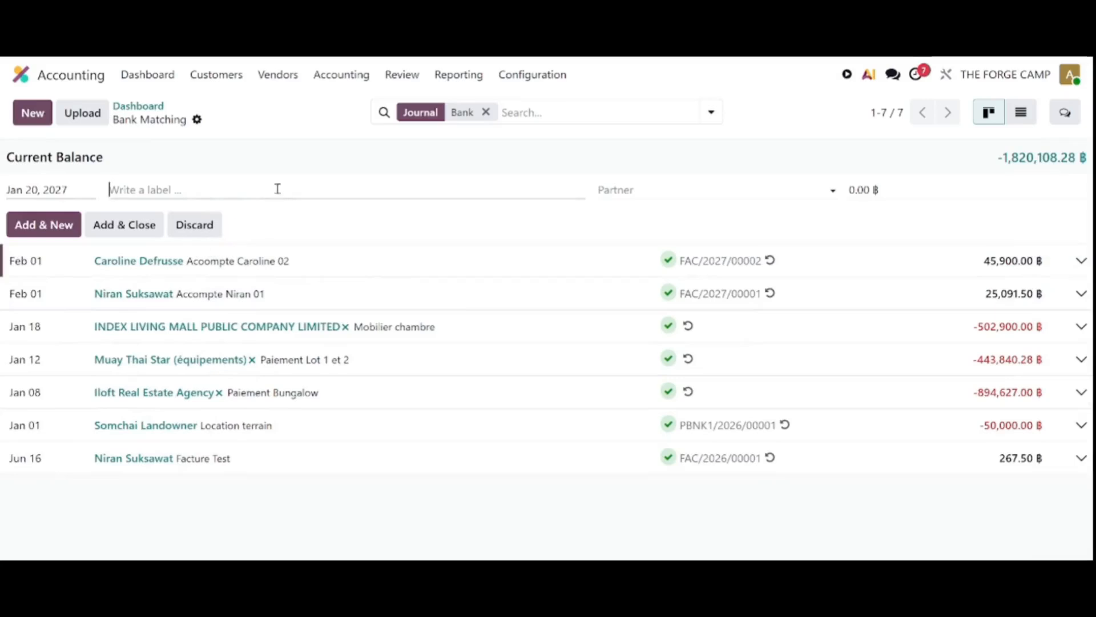
text(Paiement Tables de massage etc)
Assign ArcticWell as the Paiement Tables de massage etc transaction's partner, set its amount to -35,631.00 ฿ and add it
click(683, 191)
text(ar)
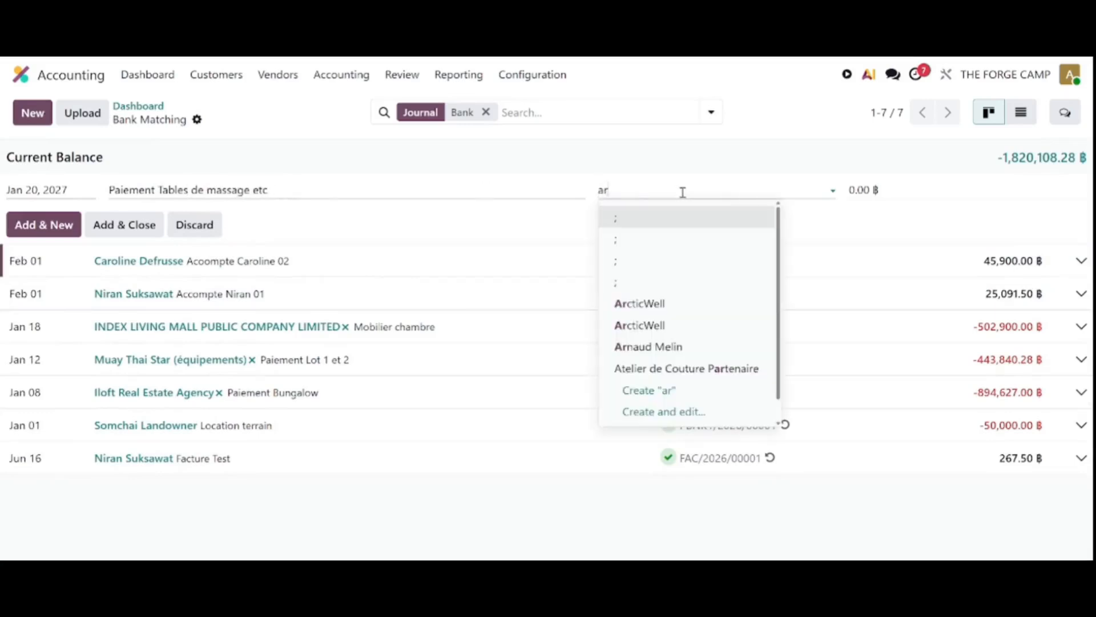
click(675, 306)
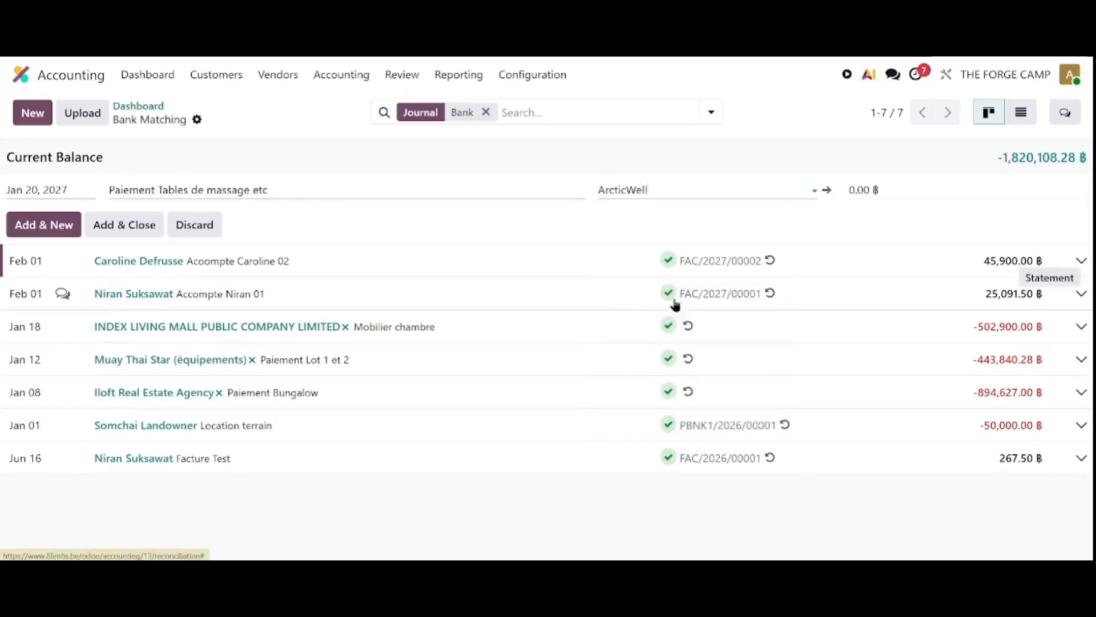
click(875, 189)
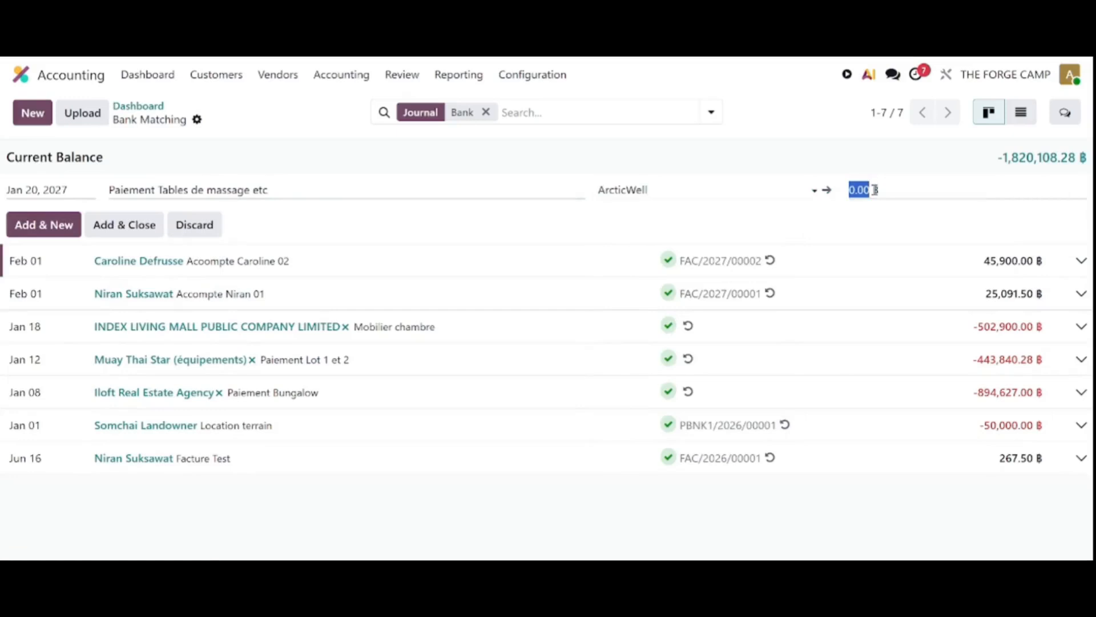
text(-35)
text(611)
click(107, 227)
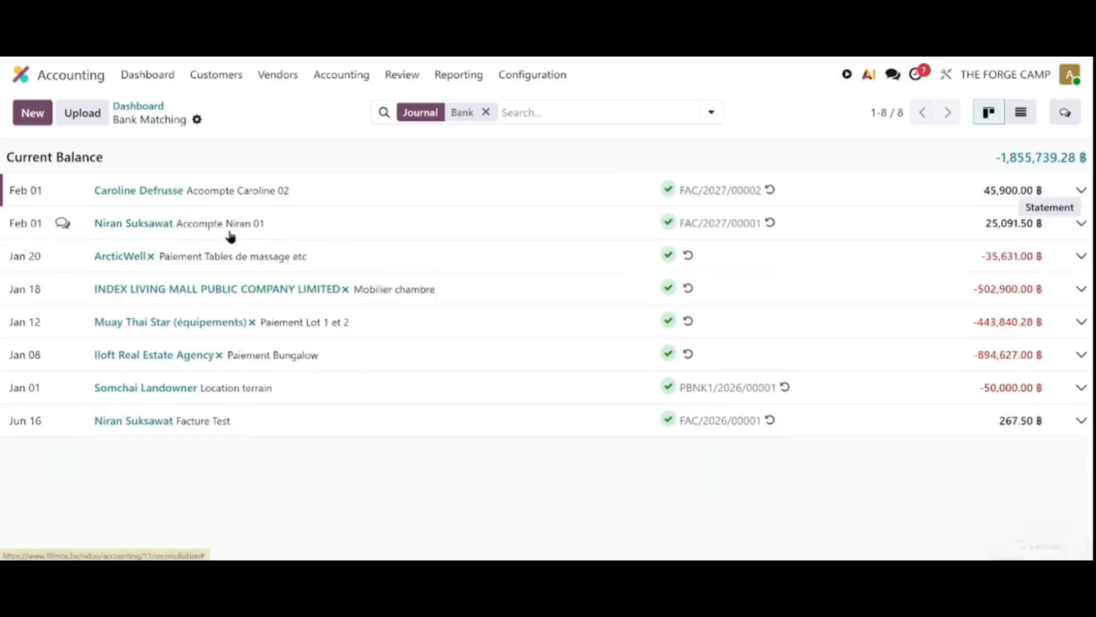
Start a new bank transaction dated January 22, 2027 with the label "Paiement matériel restaurant"
click(33, 114)
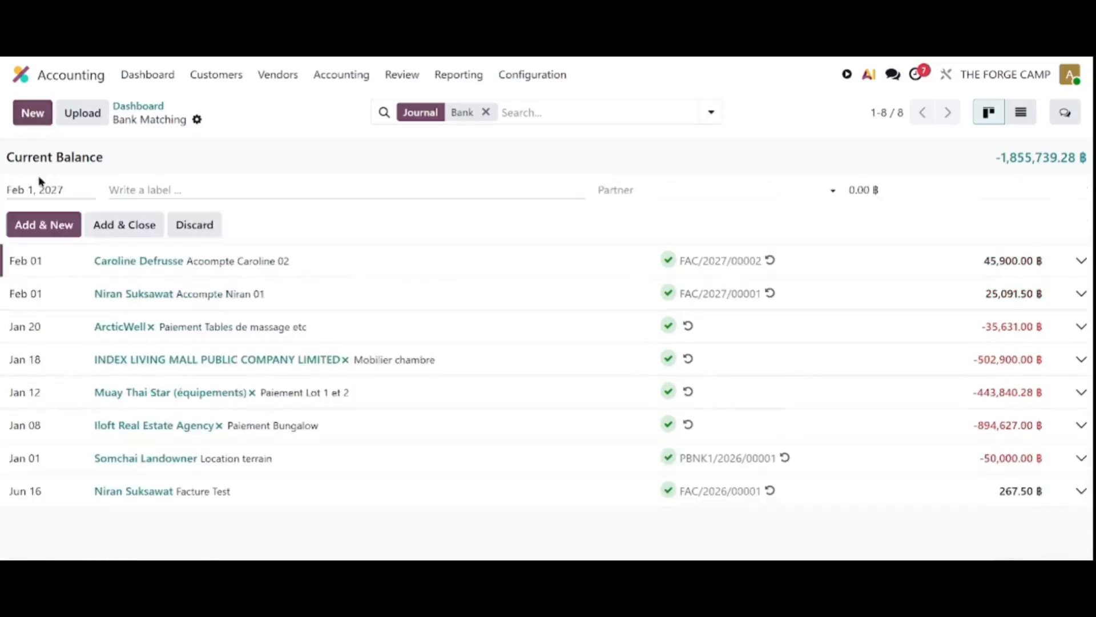
click(35, 189)
click(19, 226)
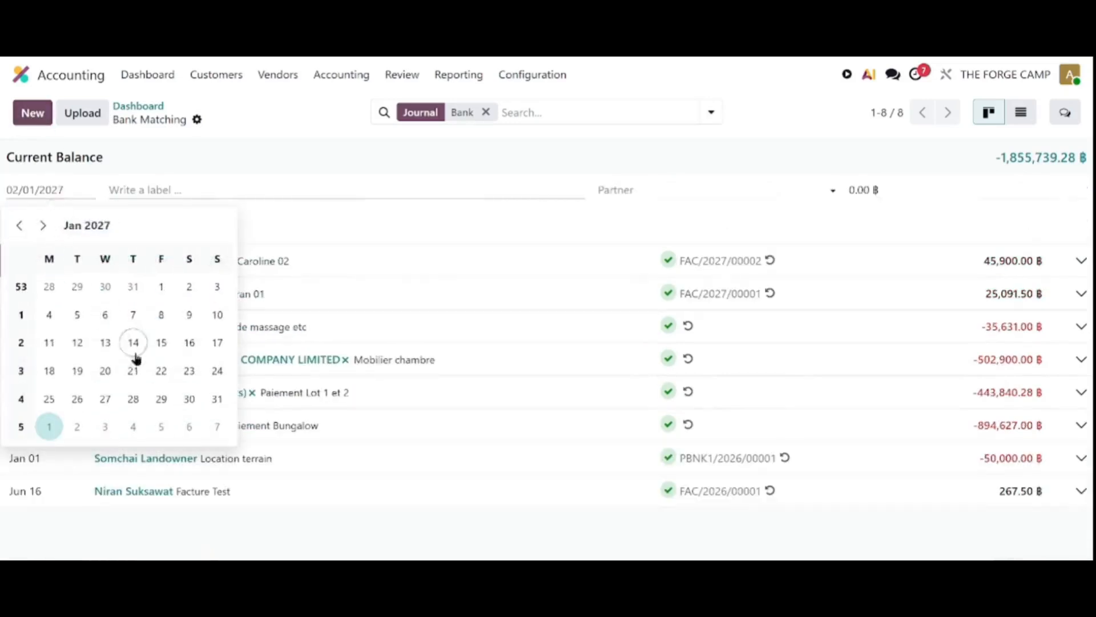
click(161, 371)
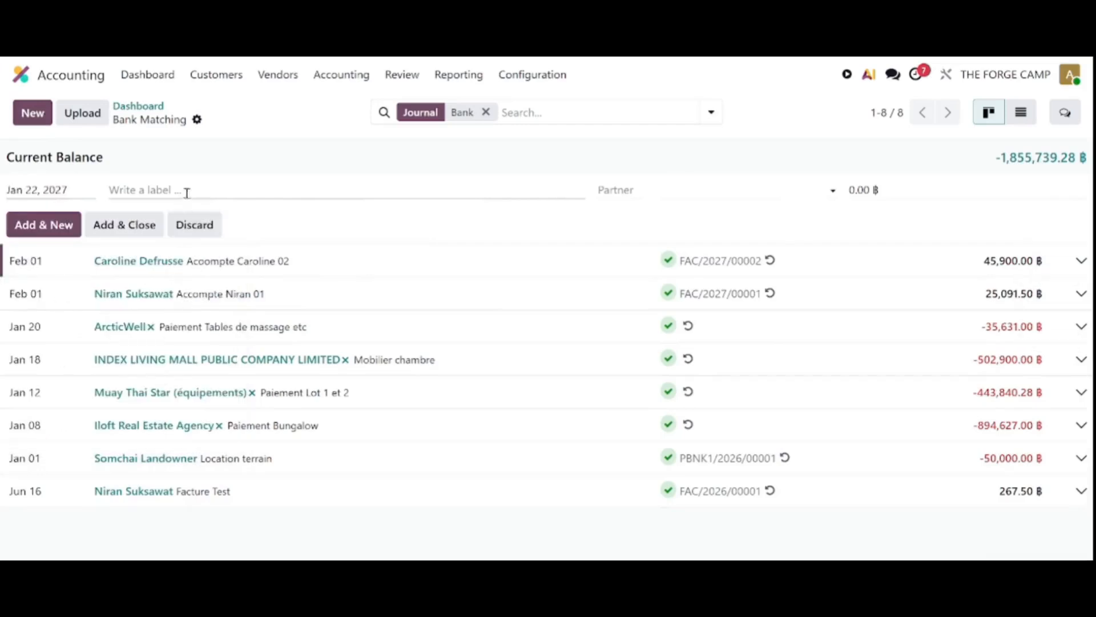
text(Paiement matériel restaurant)
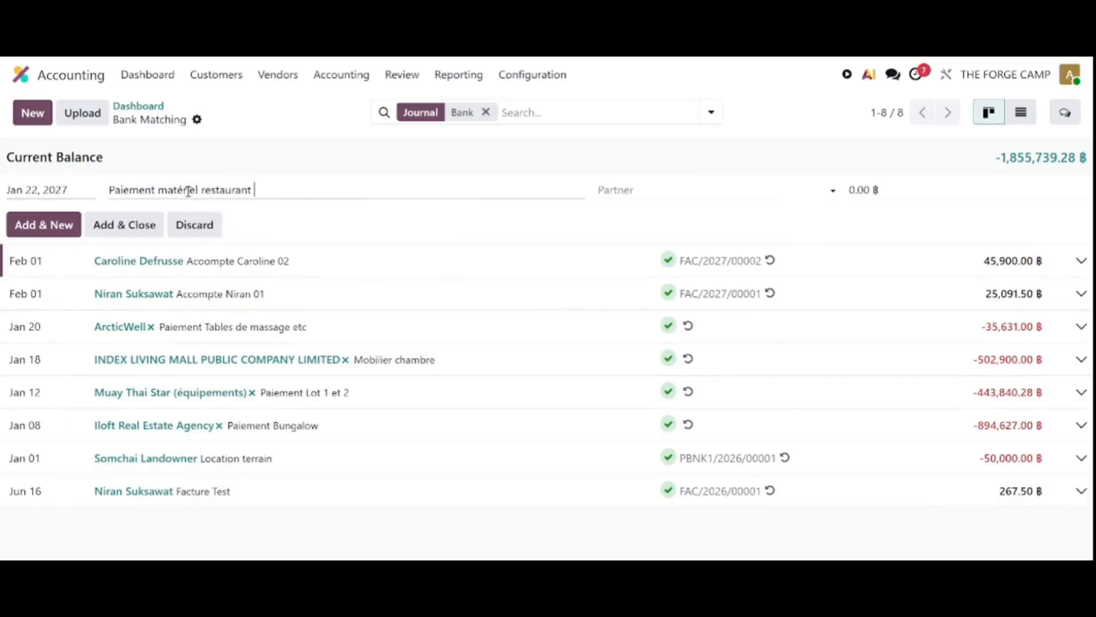
Assign Siam Pro Kitchen Co., Ltd. as the Paiement matériel restaurant transaction's partner, set its amount to -137,700.00 ฿ and add it
click(721, 187)
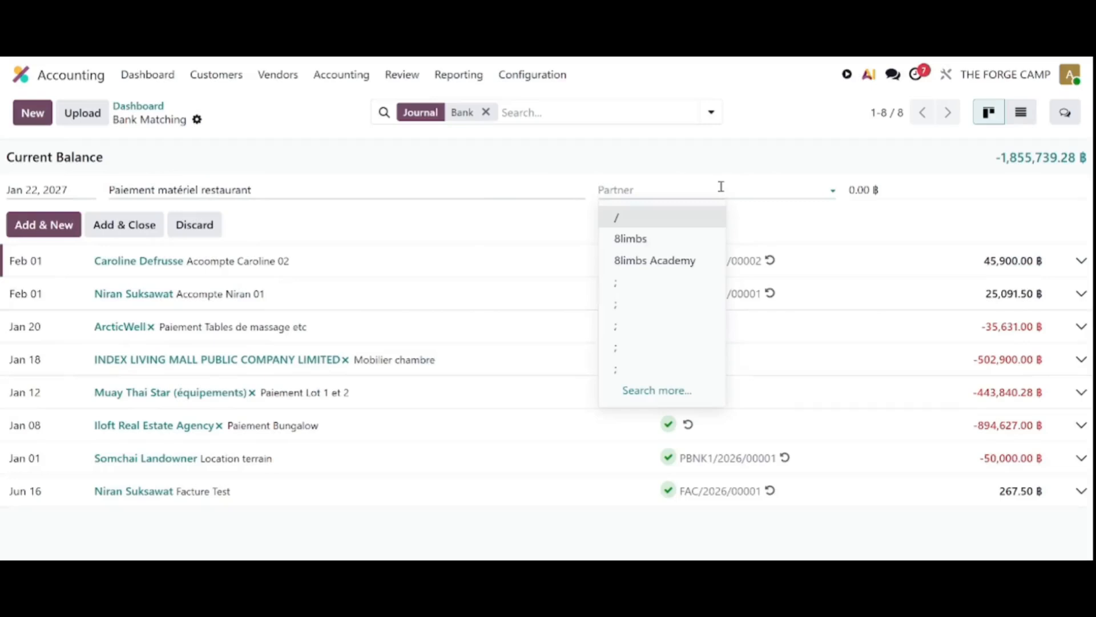
text(siam)
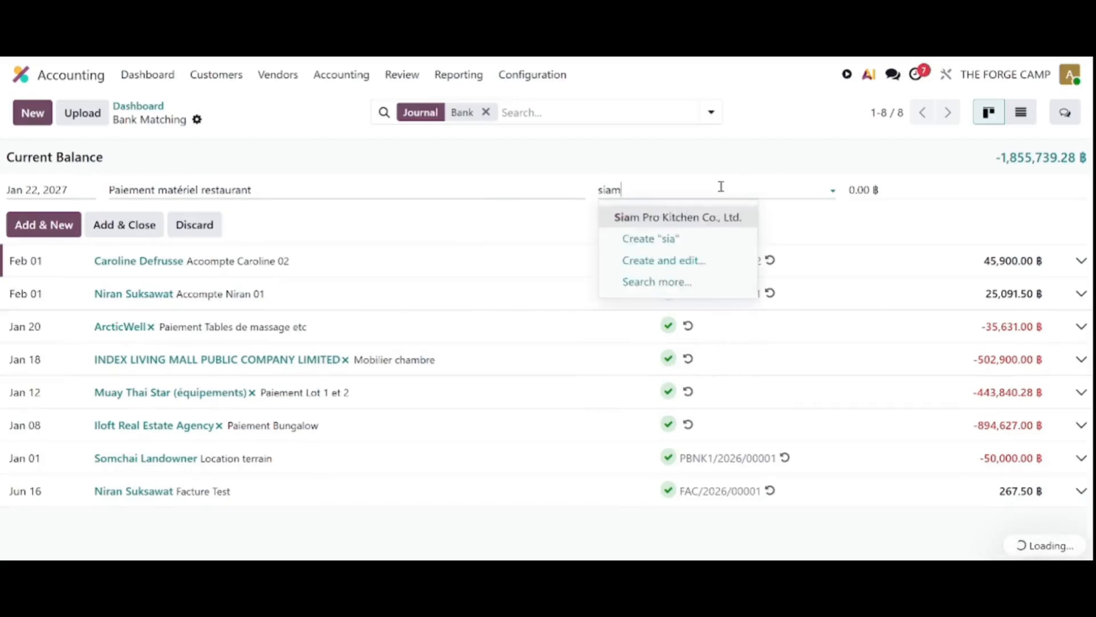
click(696, 226)
click(868, 190)
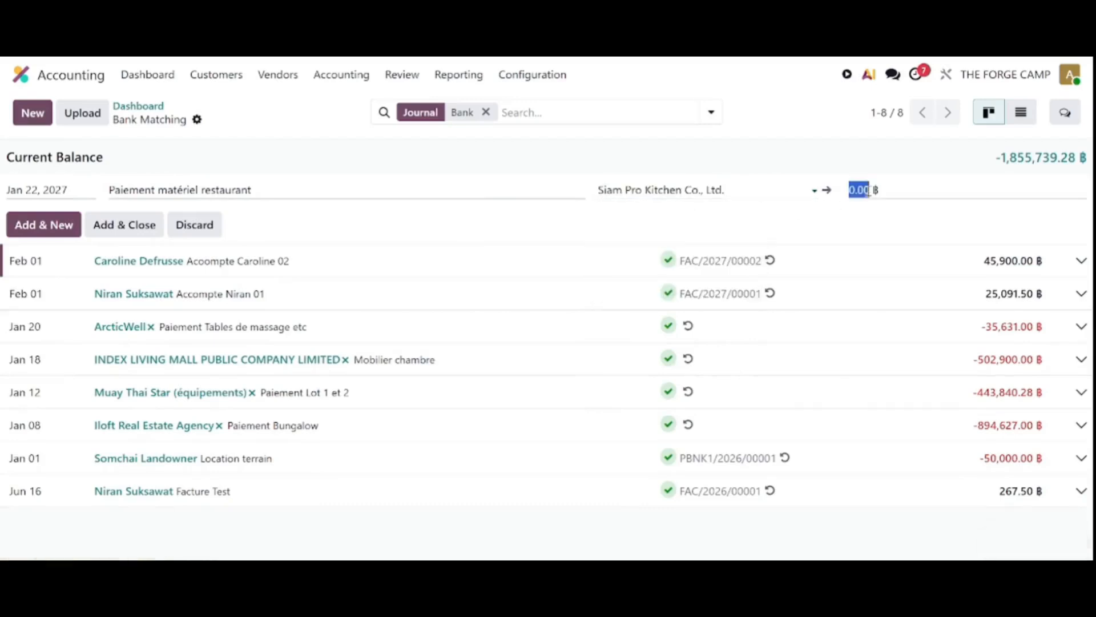
text(-1377)
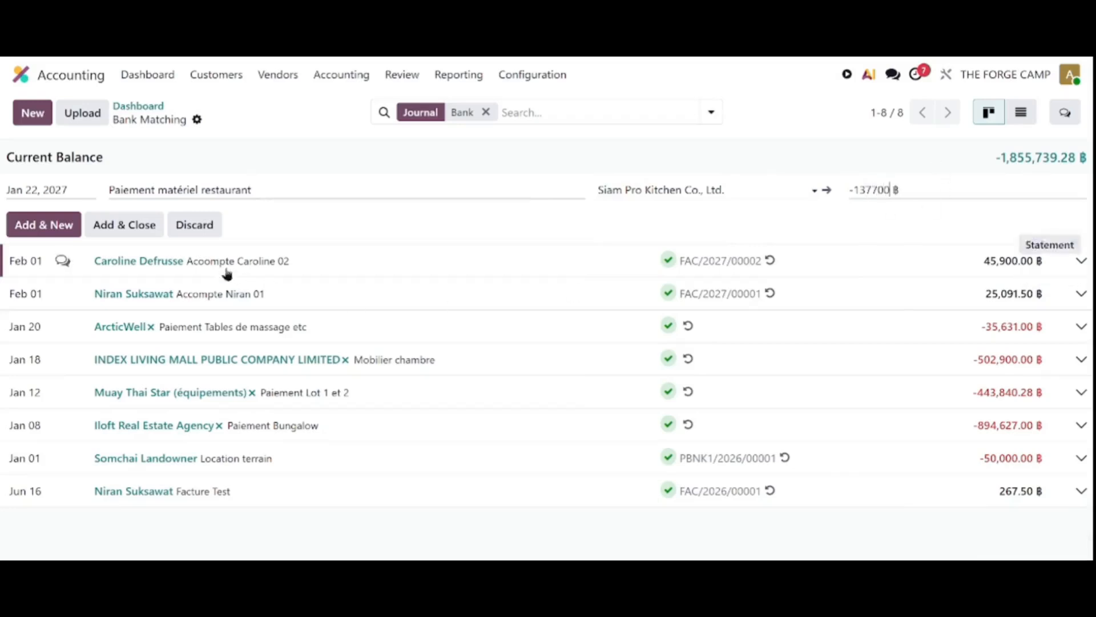
click(114, 226)
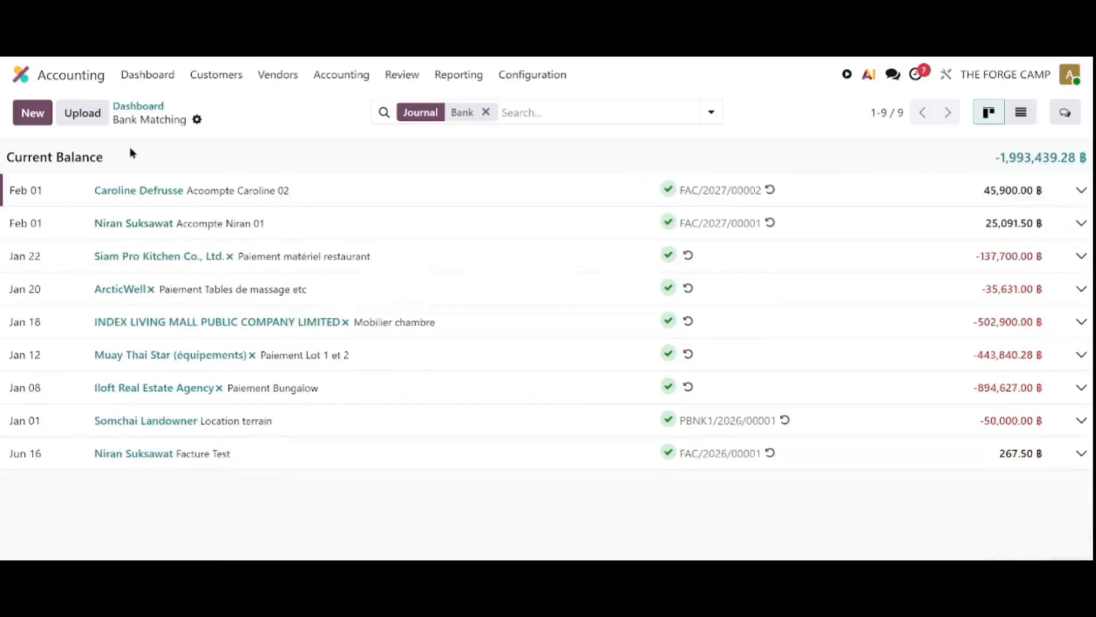
Check the payment statuses in the vendor bills list and return to the bank transactions
click(266, 80)
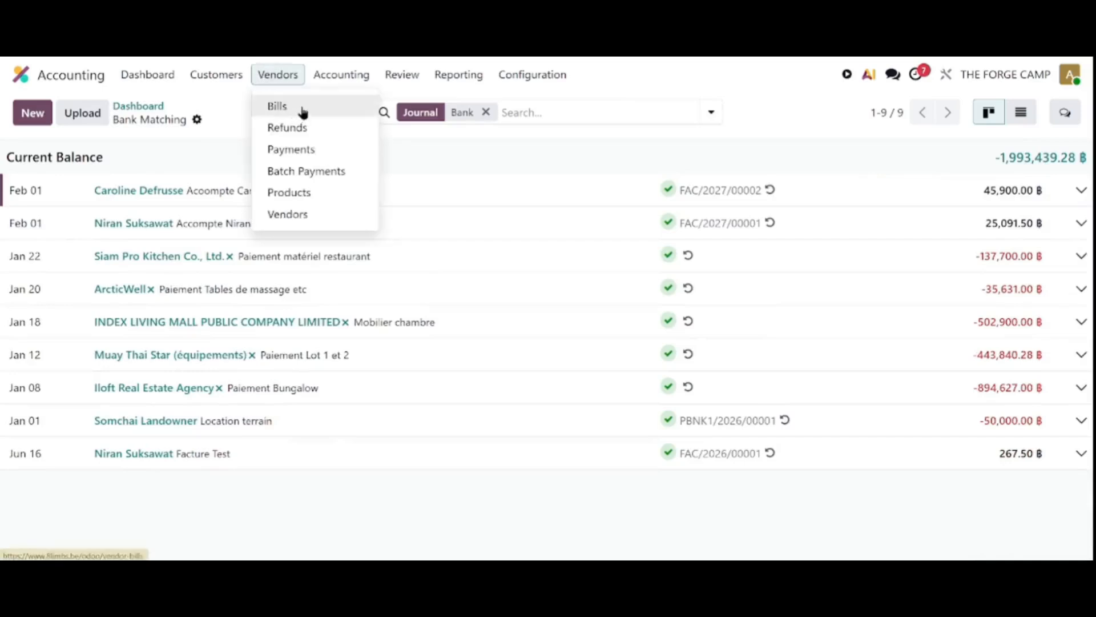
click(302, 111)
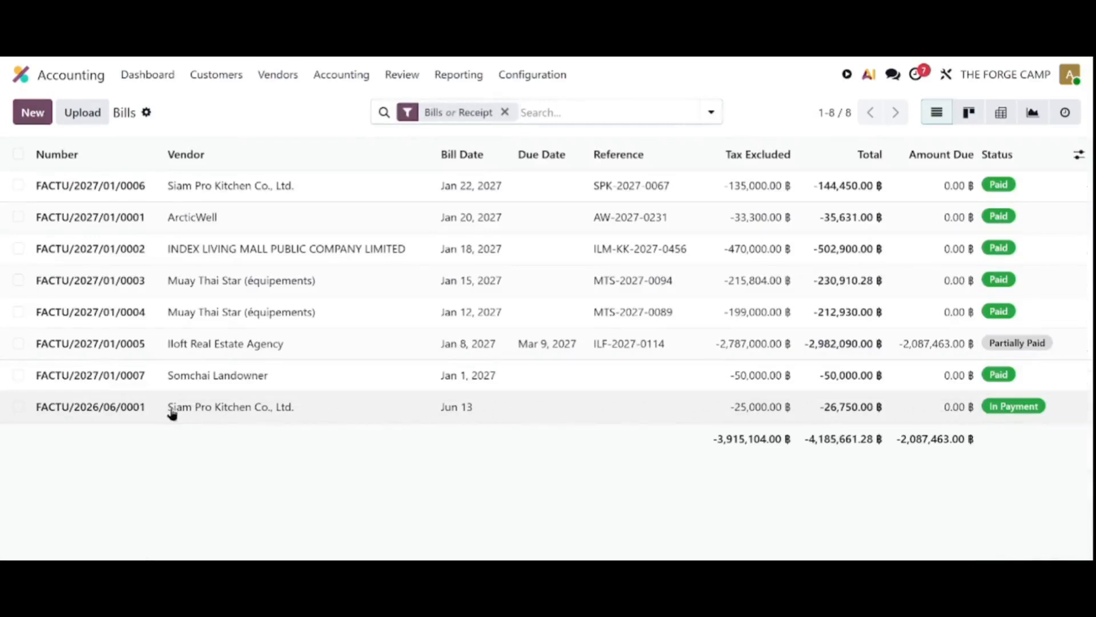
click(142, 81)
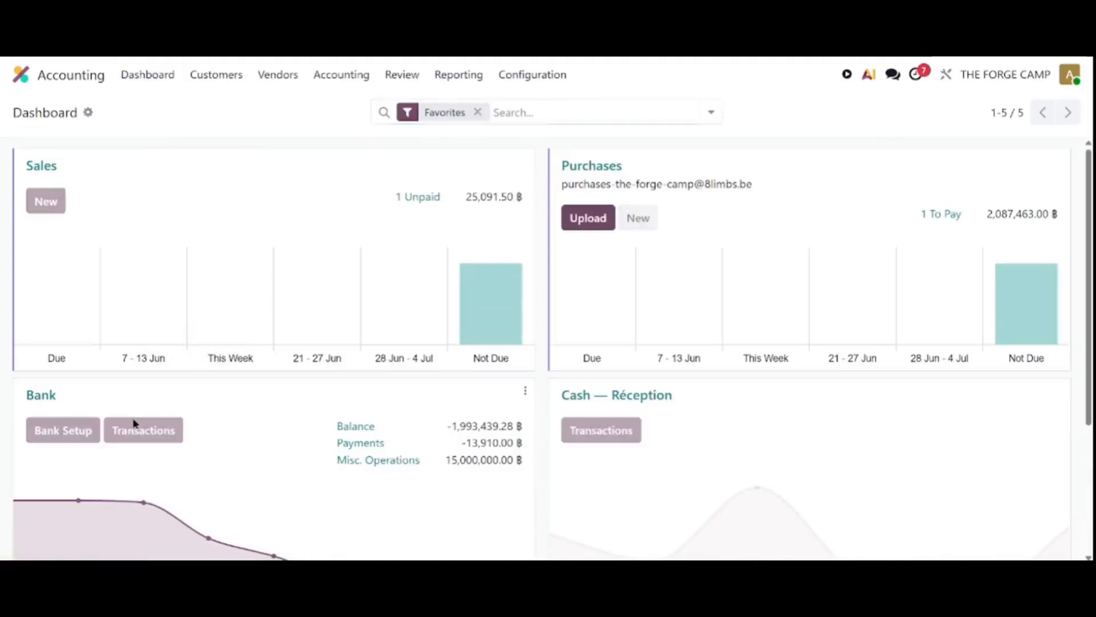
click(135, 424)
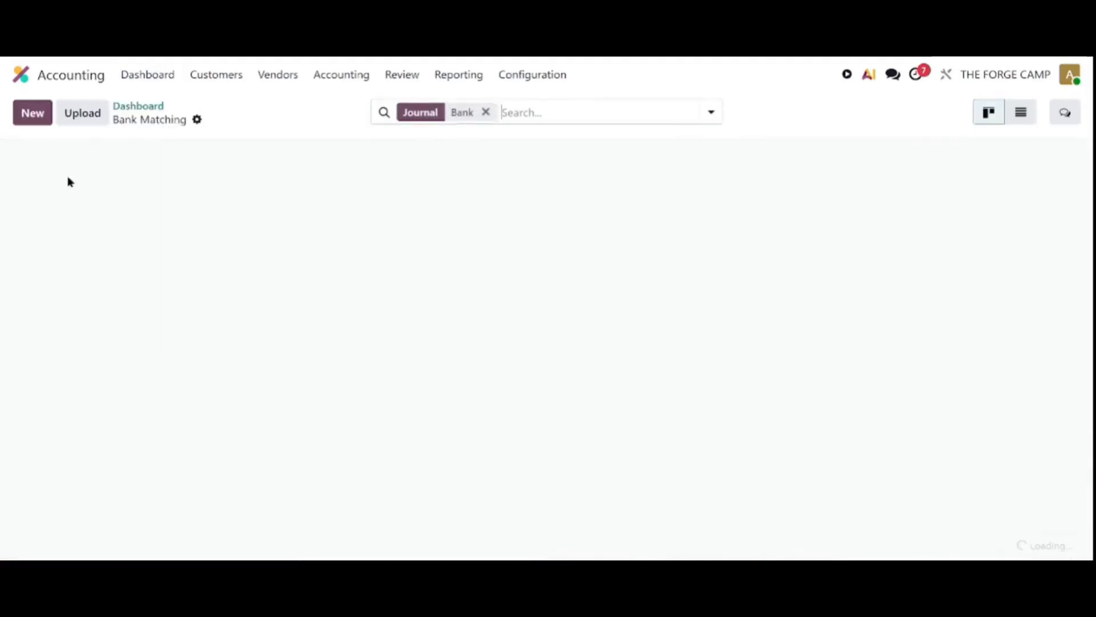
Start a new bank transaction dated June 12, 2026
click(33, 115)
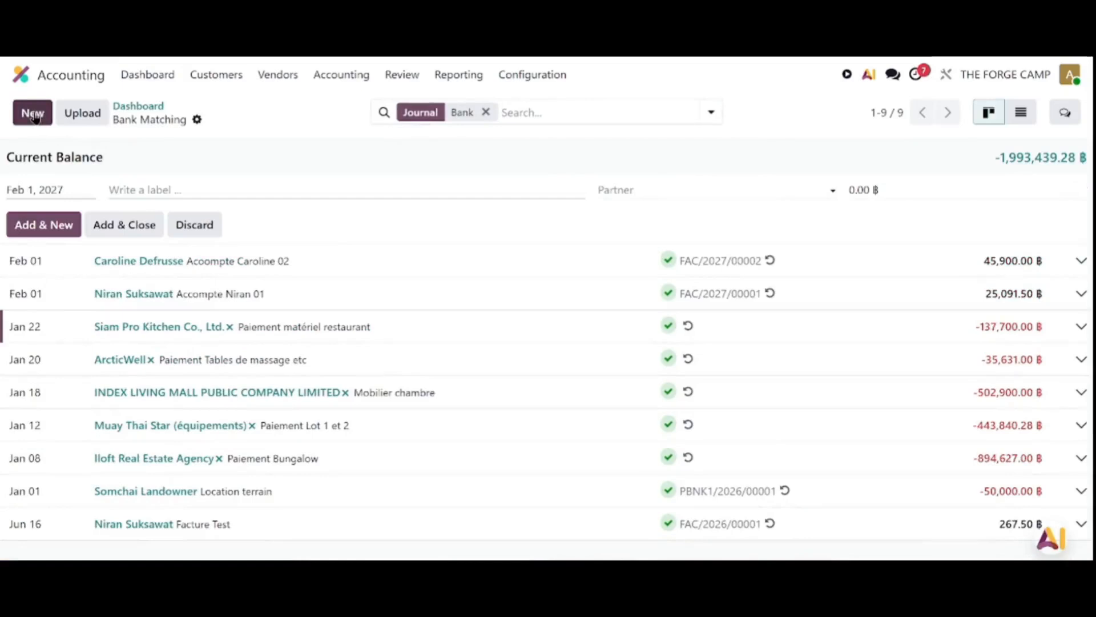
click(41, 189)
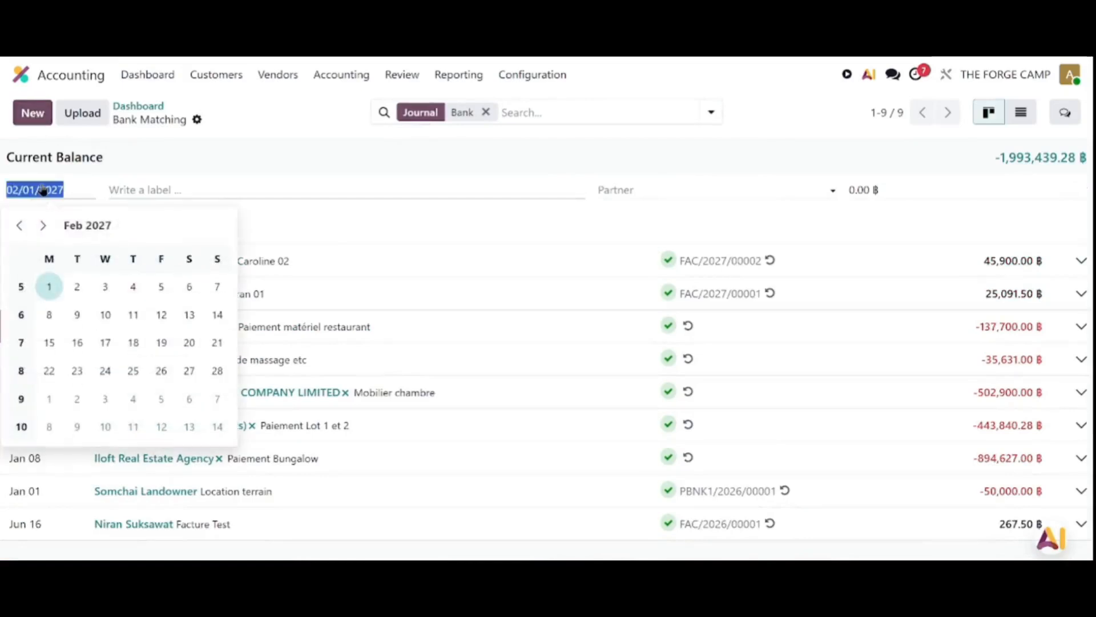
text(12)
key(Return)
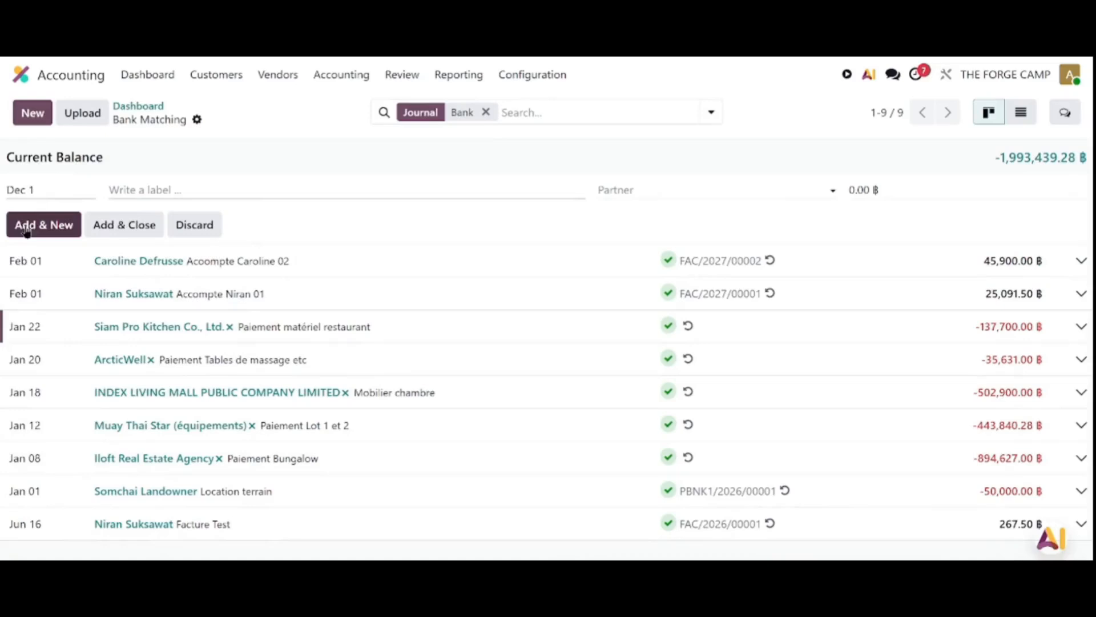
click(38, 189)
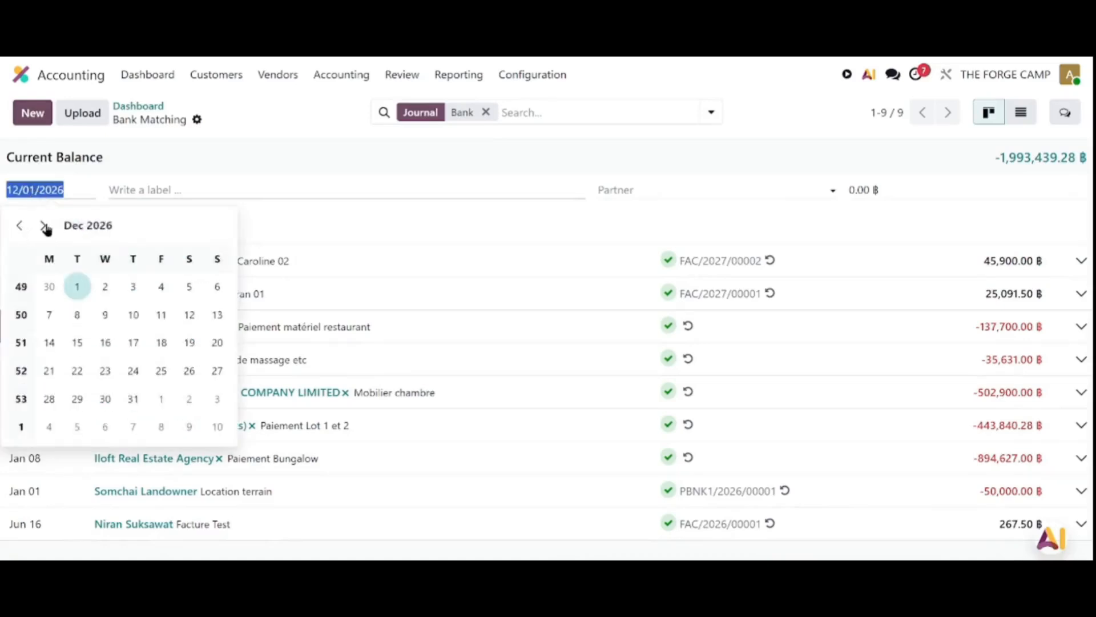
click(19, 226)
click(19, 225)
click(20, 226)
click(19, 225)
click(19, 226)
click(19, 225)
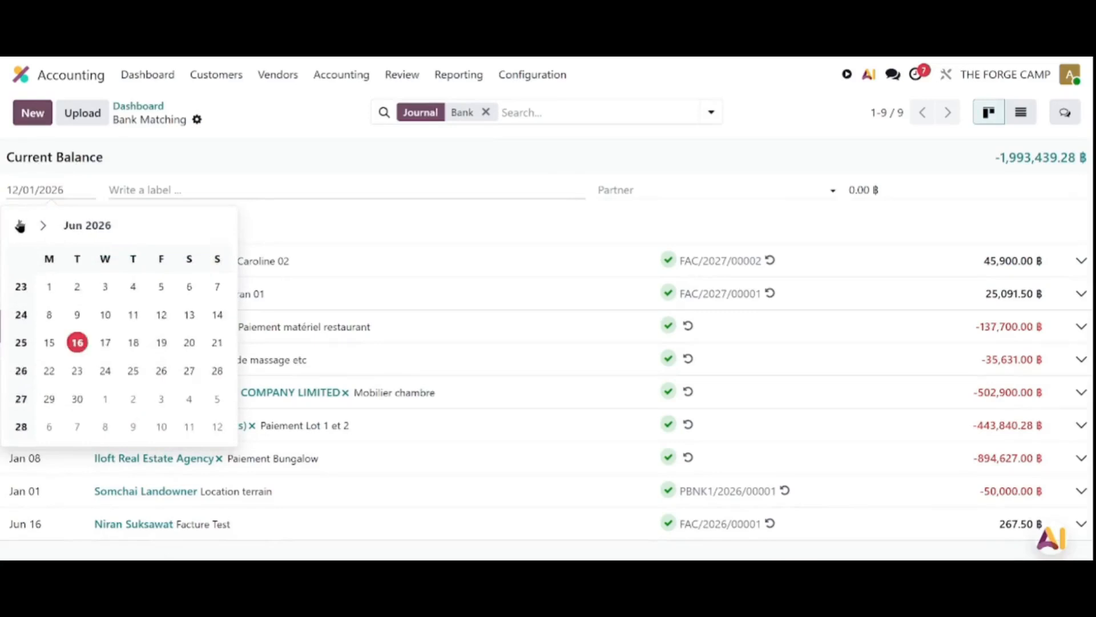
click(160, 315)
Label the new transaction "Paiment four spécial" and assign Siam Pro Kitchen Co., Ltd. as its partner
click(208, 188)
text(Pai)
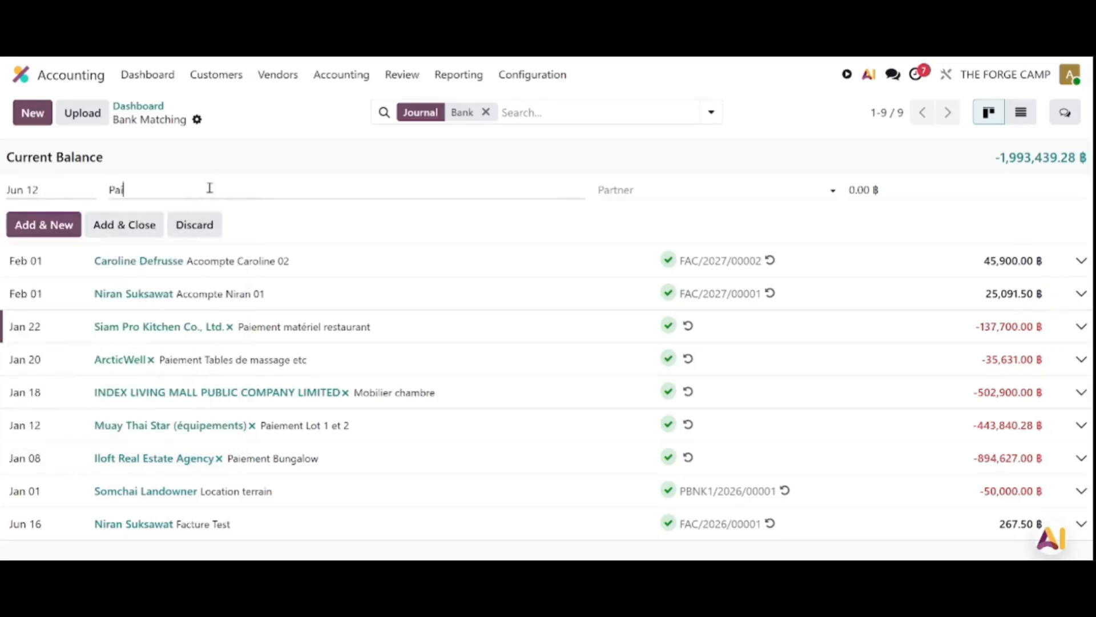
text(ment four spécial)
click(667, 184)
text(Si)
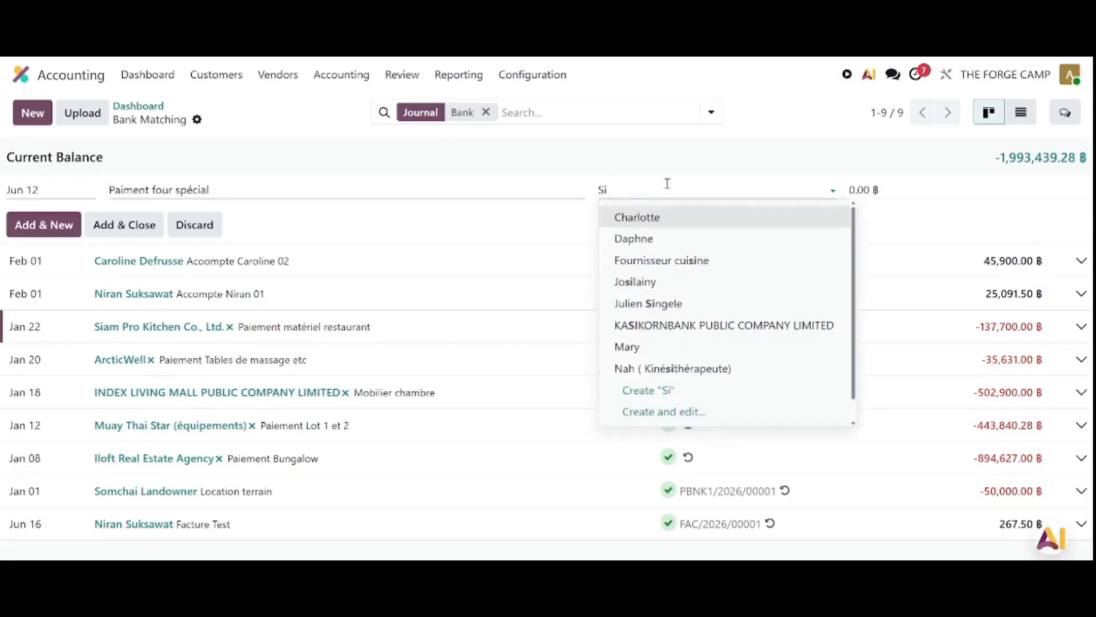
text(am)
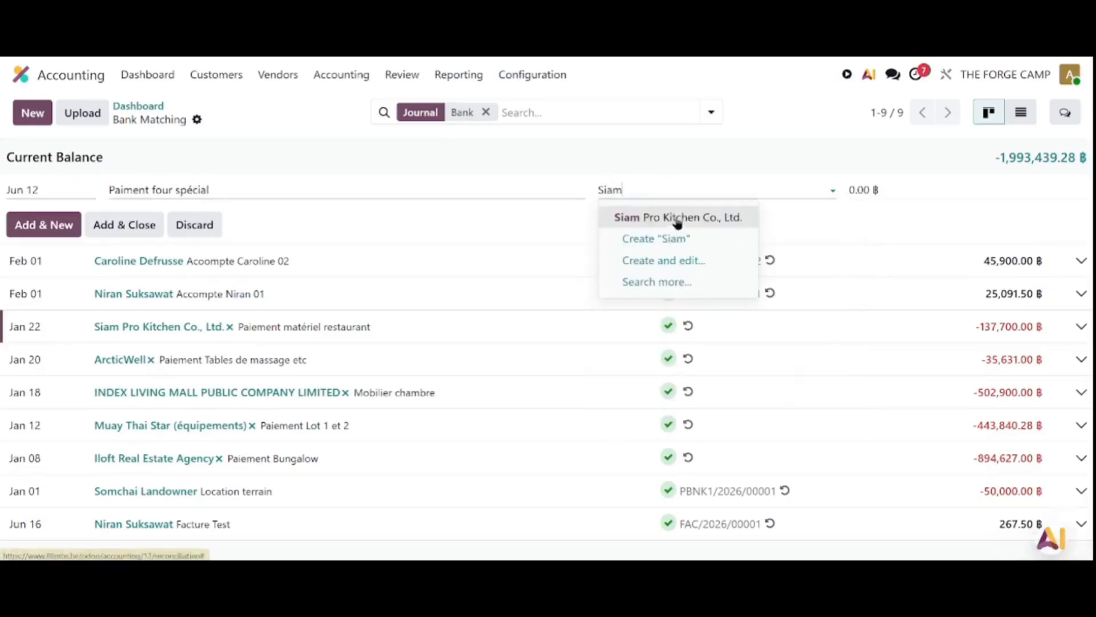
click(675, 218)
Set the Paiment four spécial transaction's amount to -13,910.00 ฿ and add it
click(923, 188)
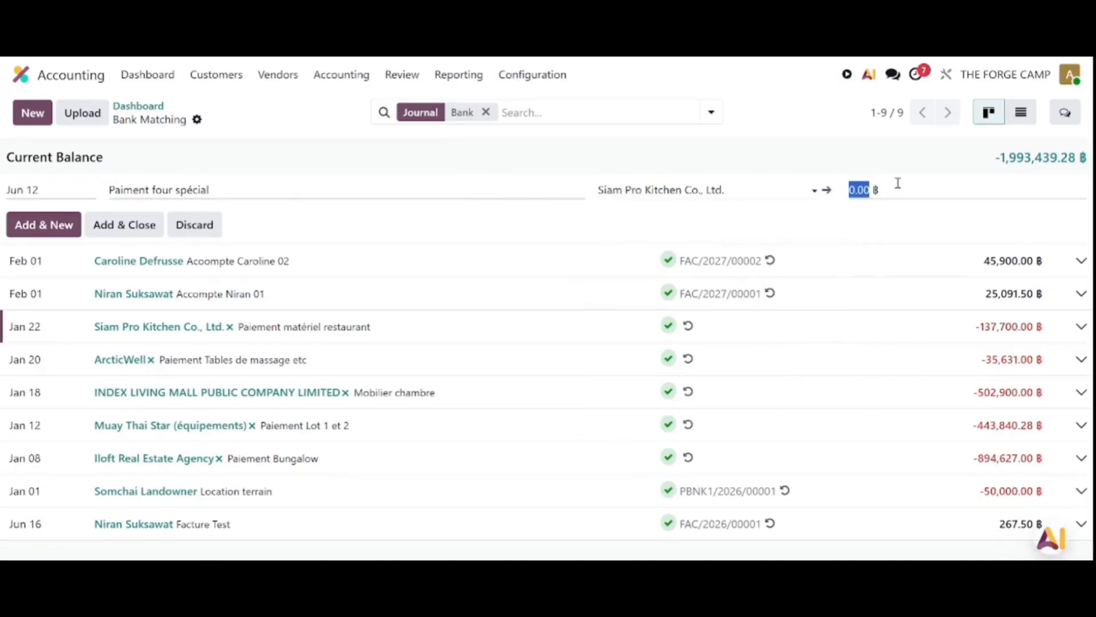
text(-13910)
click(111, 231)
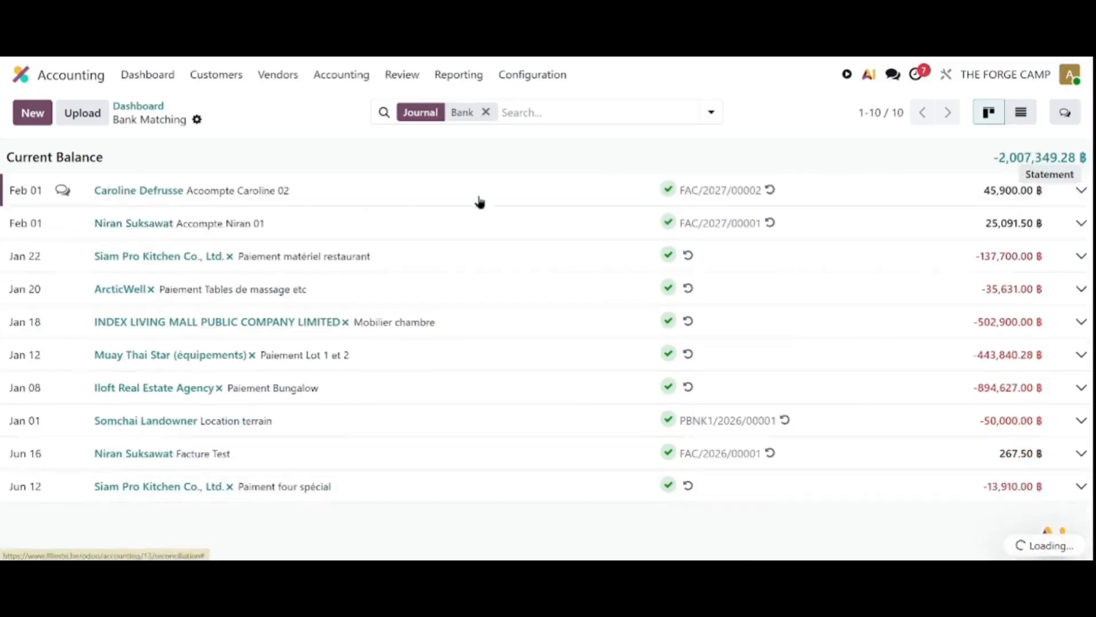
Undo the Paiment four spécial transaction's reconciliation and match it with the FACTU/2026/06/0001 manual payment of PBNK1/2026/00002
click(1084, 491)
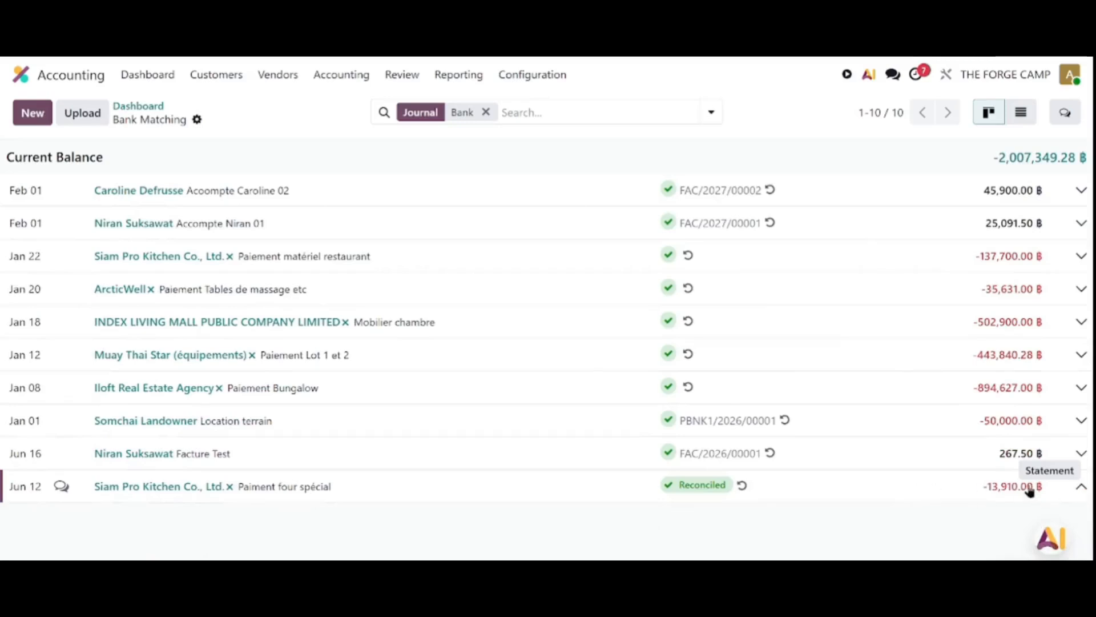
click(741, 485)
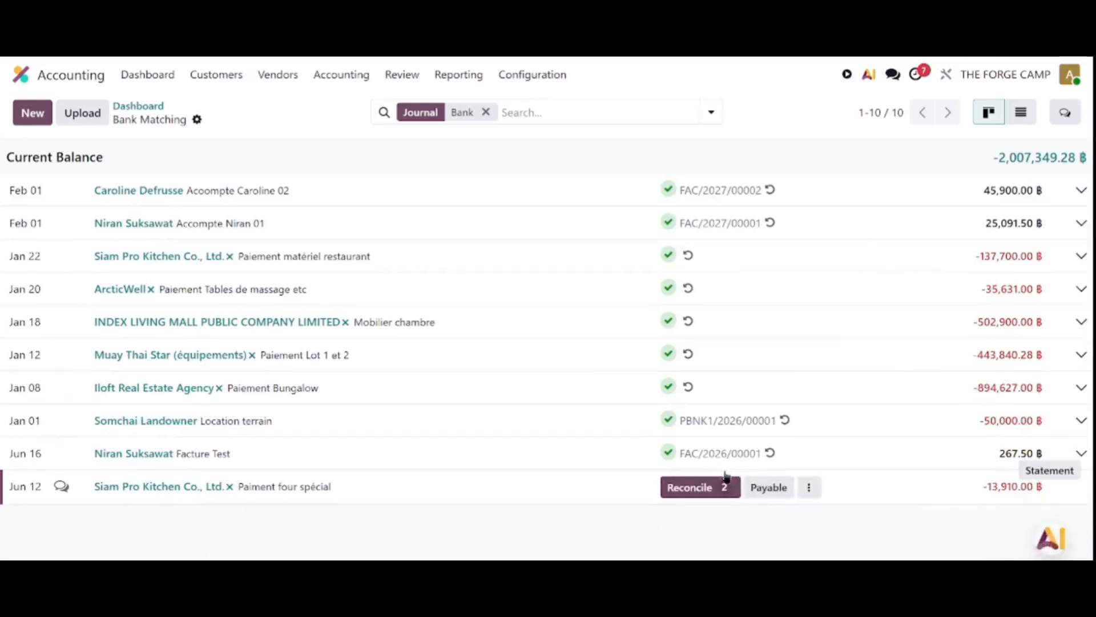
click(725, 485)
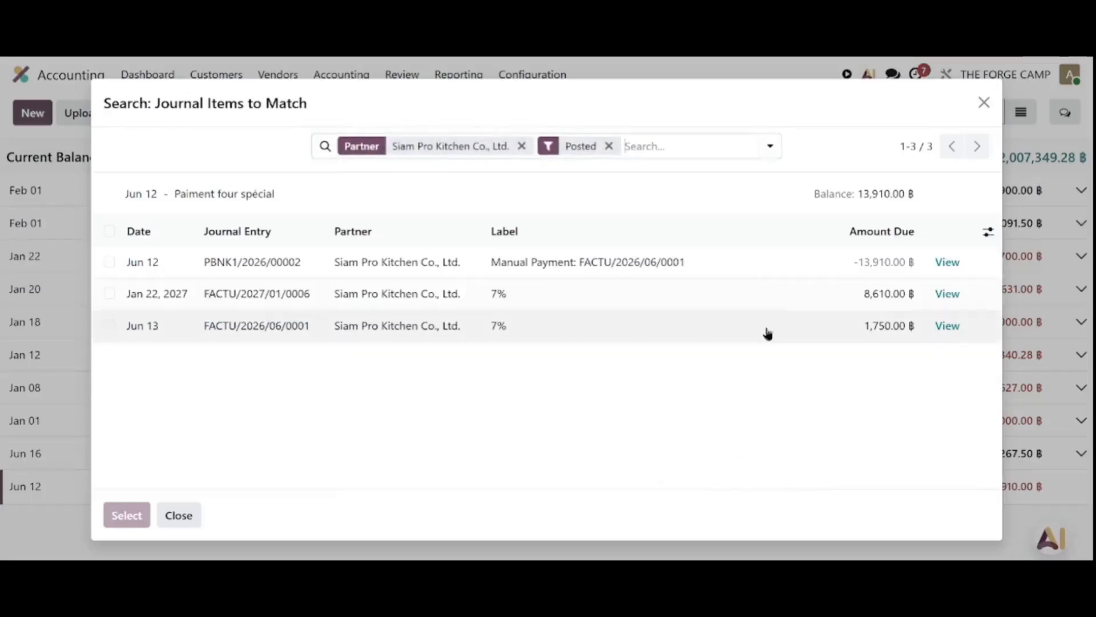
click(111, 264)
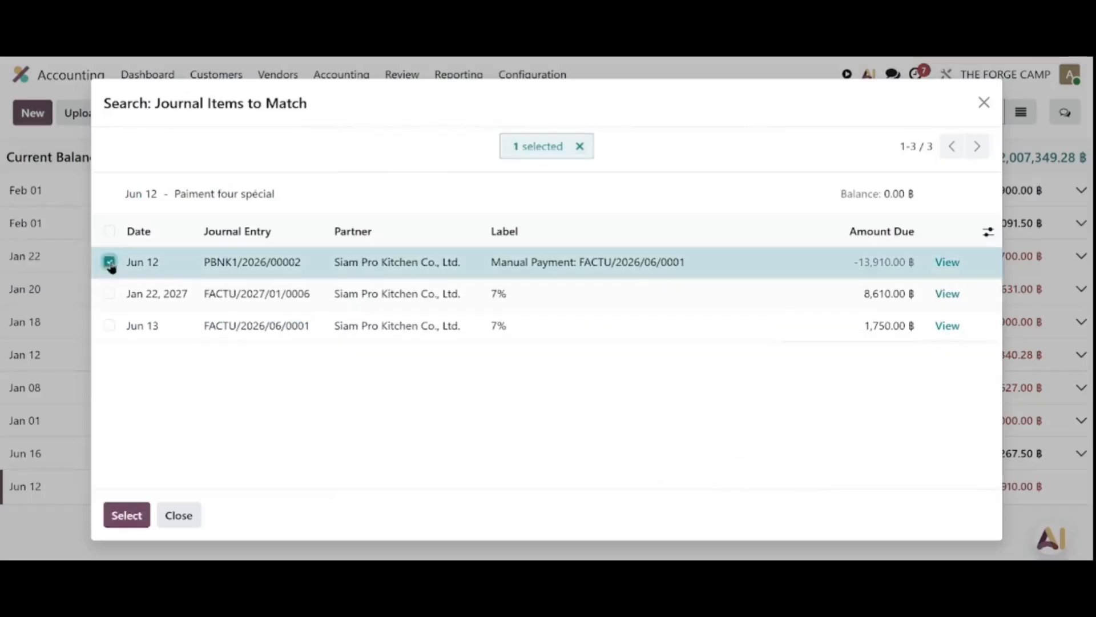
click(127, 515)
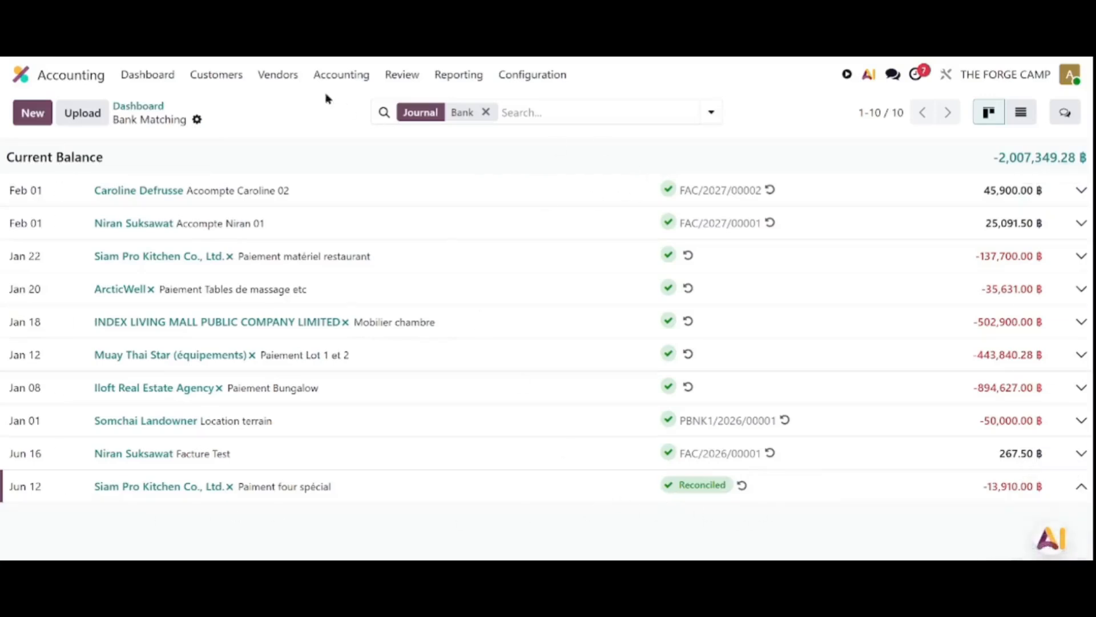
Review the vendor bills' payment statuses again, including Siam Pro Kitchen's bill FACTU/2026/06/0001
click(209, 79)
mouse_move(291, 80)
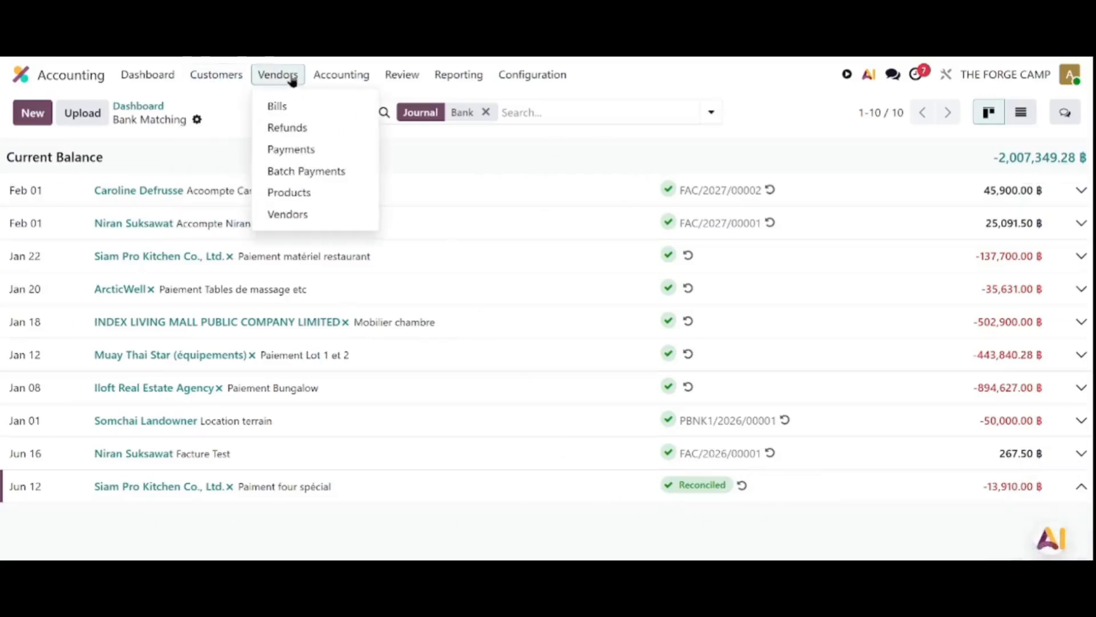
click(273, 106)
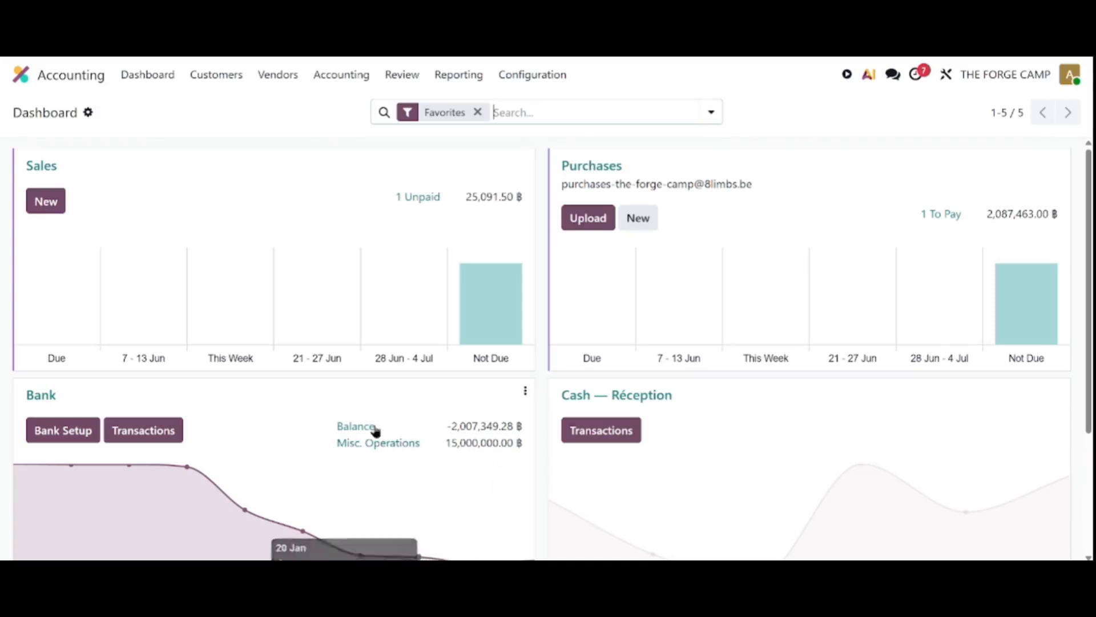
click(285, 76)
click(286, 104)
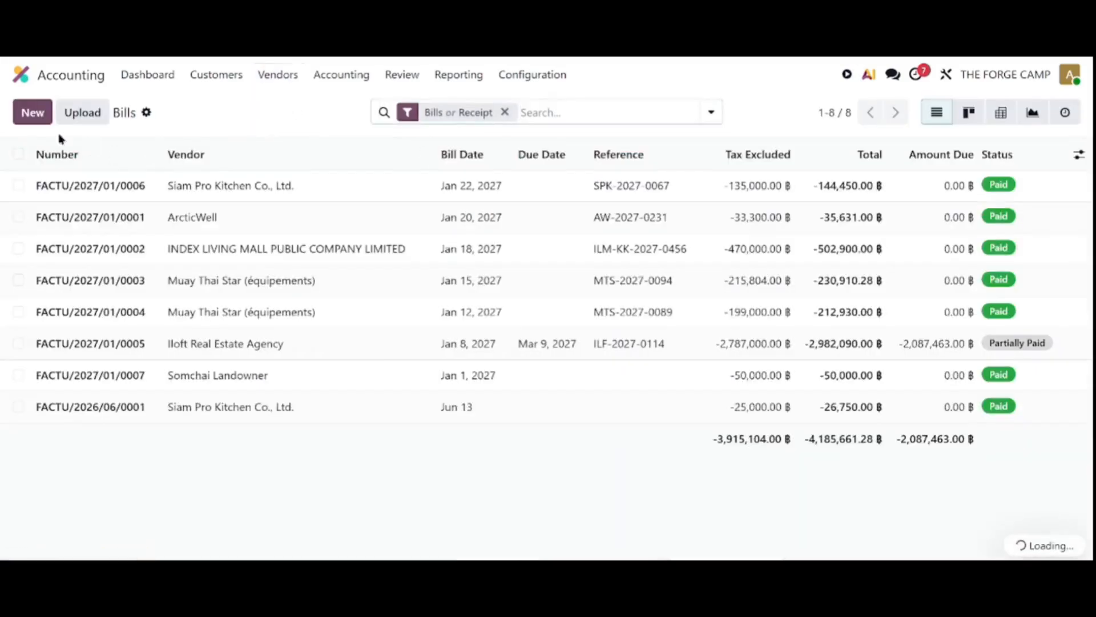
Create a new vendor bill with the bill reference "Facture internet"
click(33, 113)
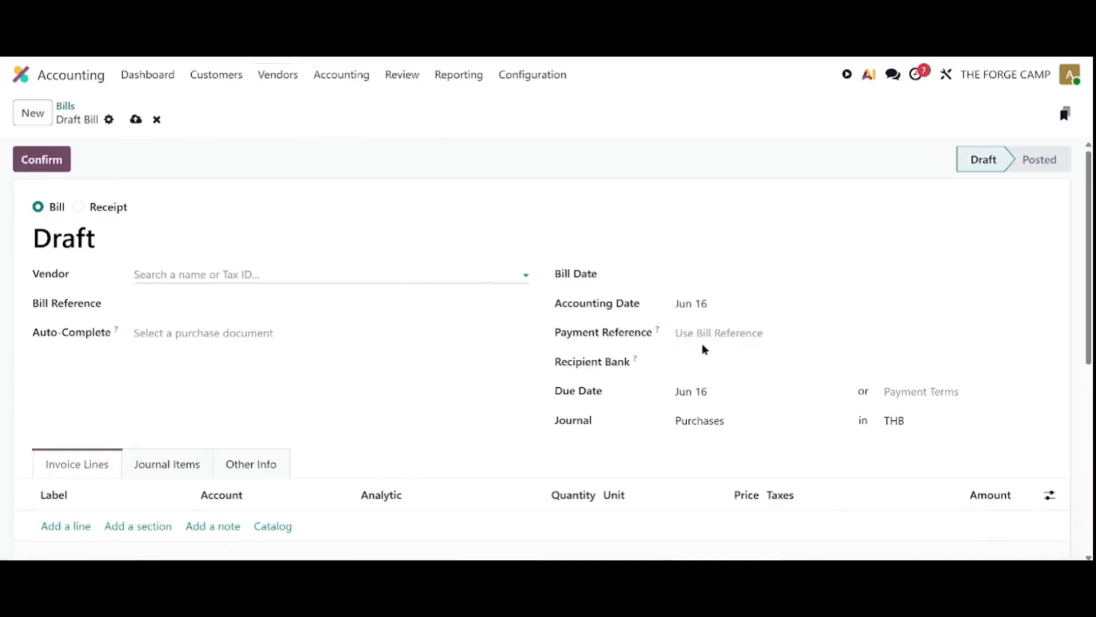
click(289, 305)
text(Facture internet)
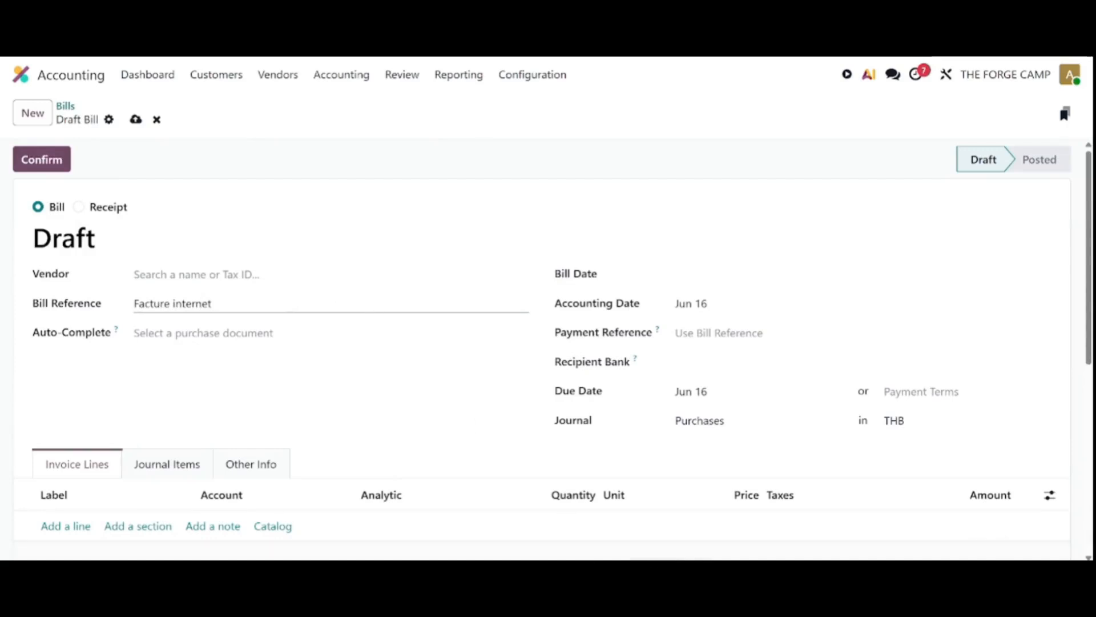
click(268, 262)
Search for an energy supplier and create PTG ENERGY PUBLIC COMPANY LIMITED as the bill's vendor from the suggested company data
click(224, 277)
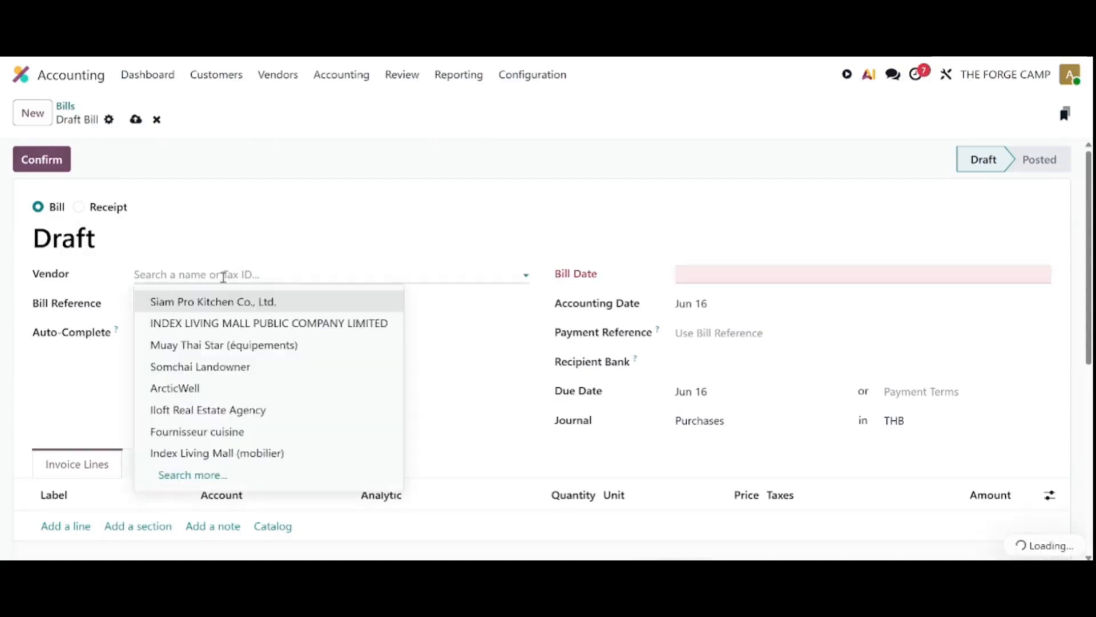
text(Th)
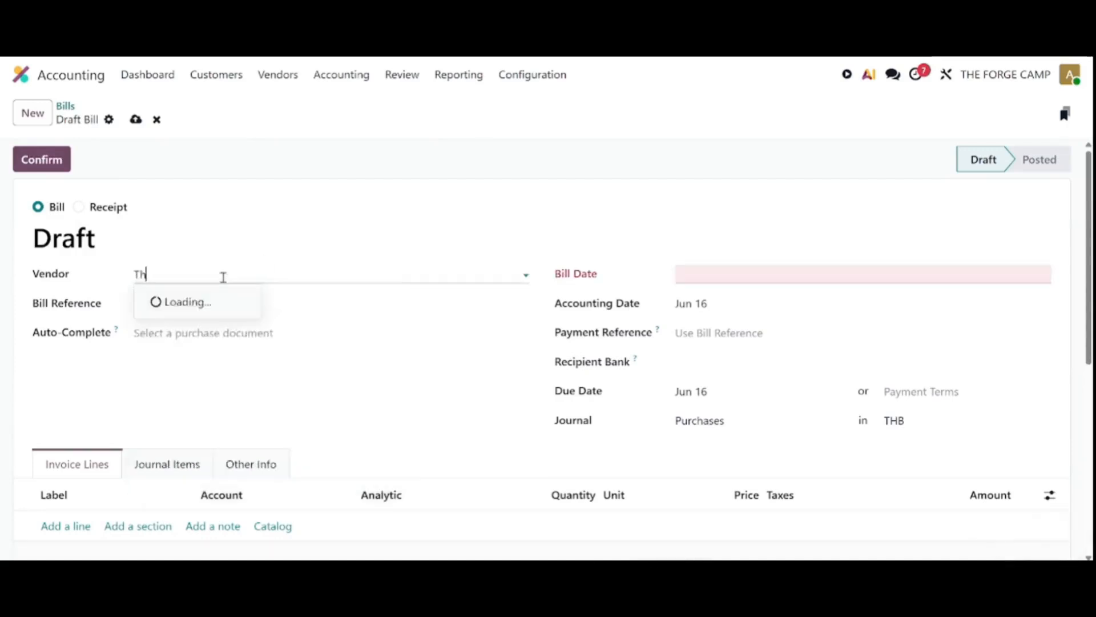
text(ai Energye)
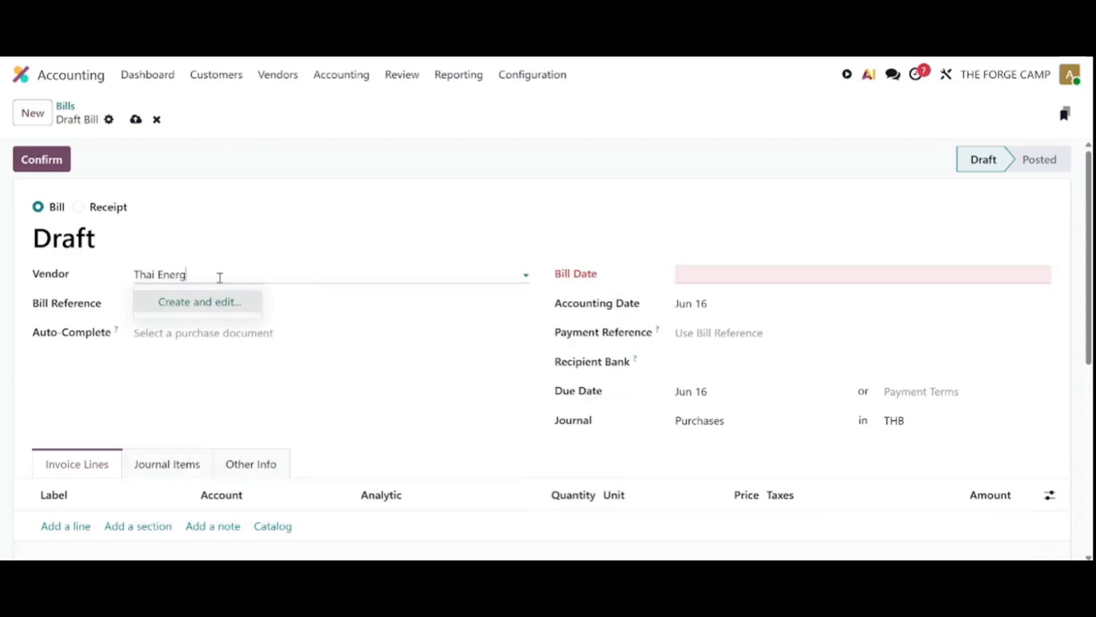
key(ctrl+a)
key(BackSpace)
text(Ener)
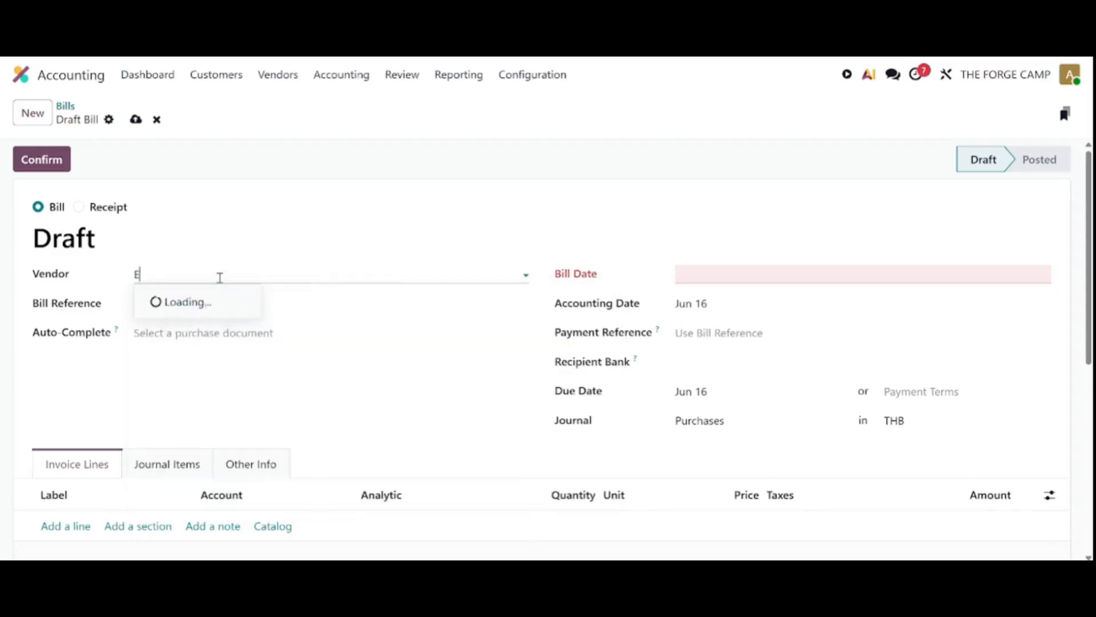
key(BackSpace)
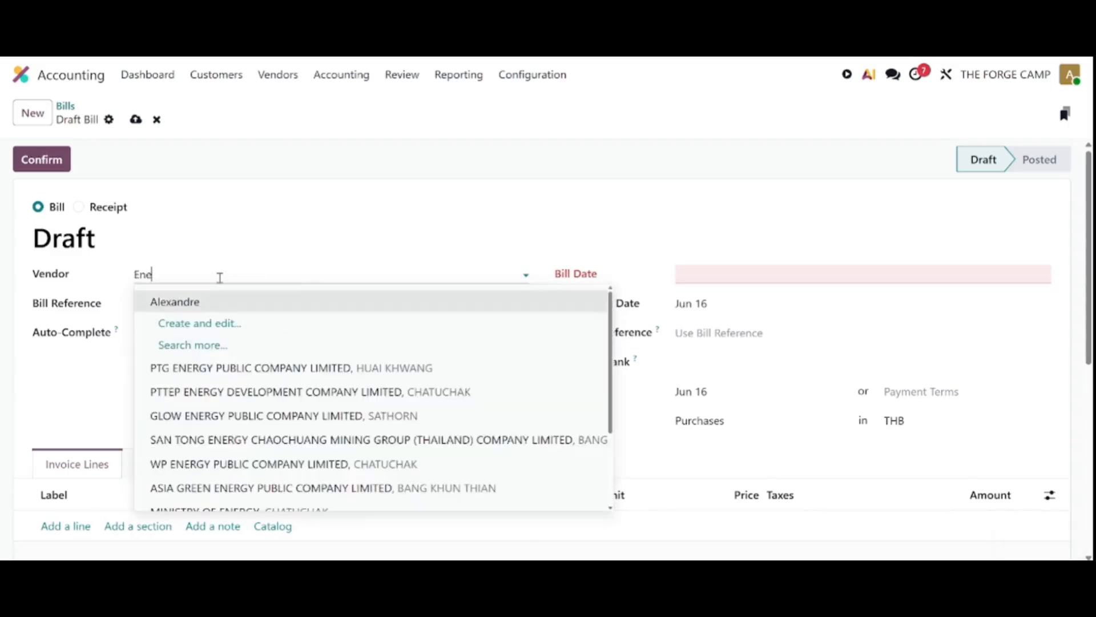
click(301, 377)
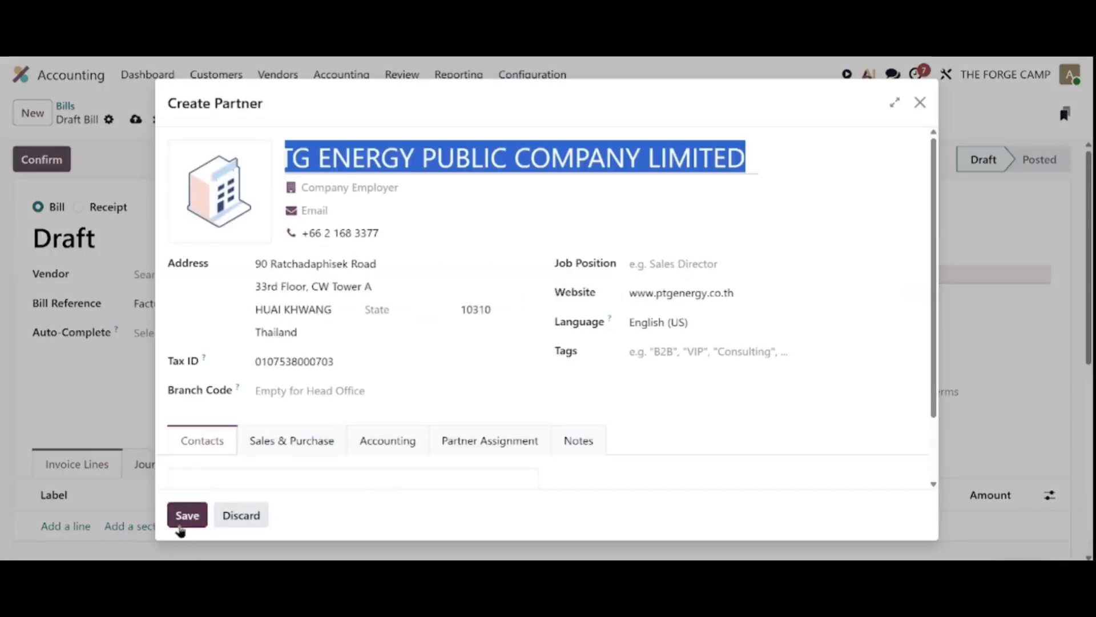
click(184, 519)
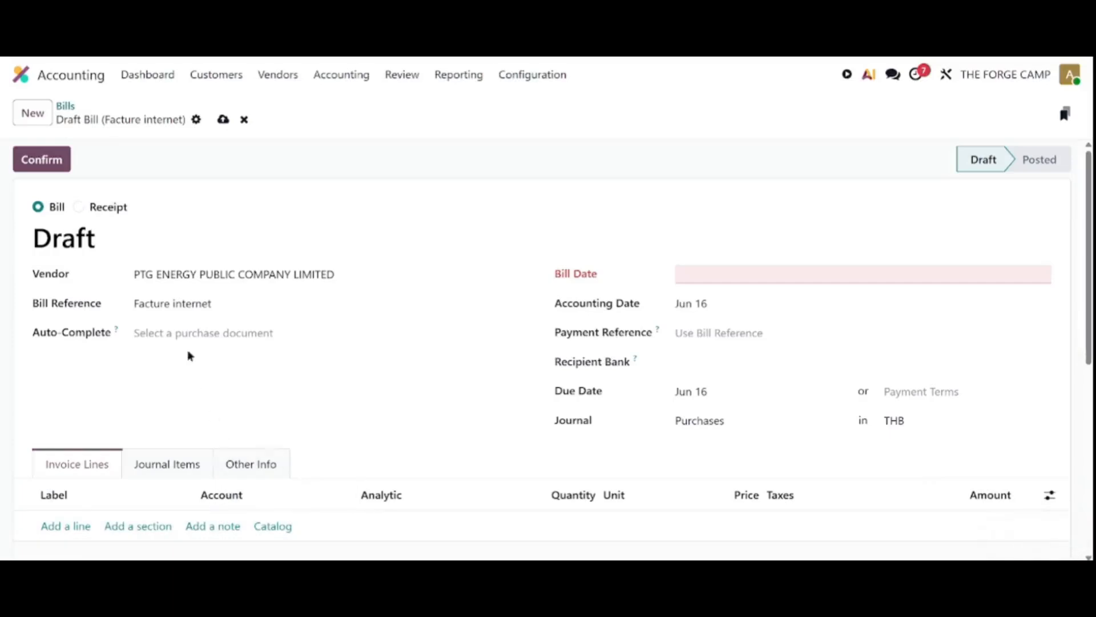
Set the bill date to June 20, 2026 and add an invoice line labelled "Facture internet"
click(736, 277)
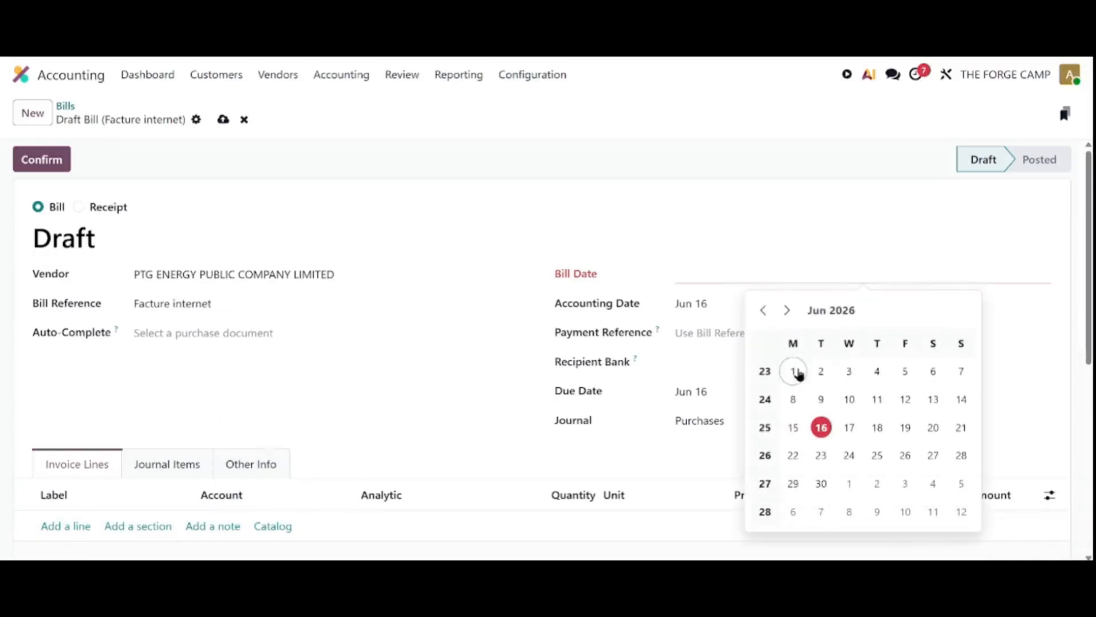
click(933, 428)
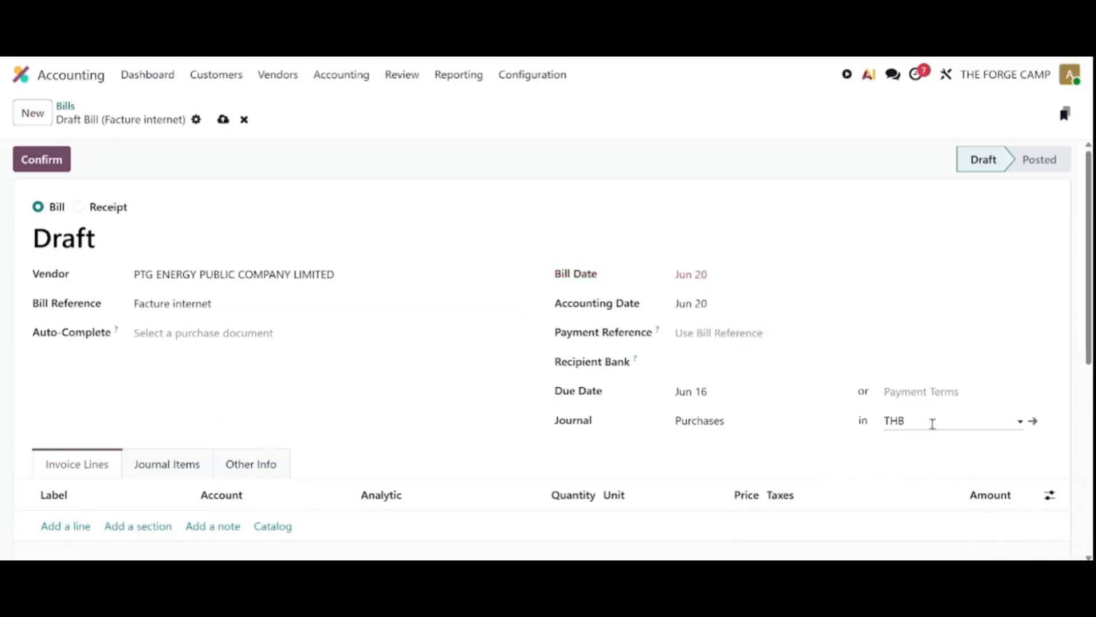
scroll(85, 412, down, 2)
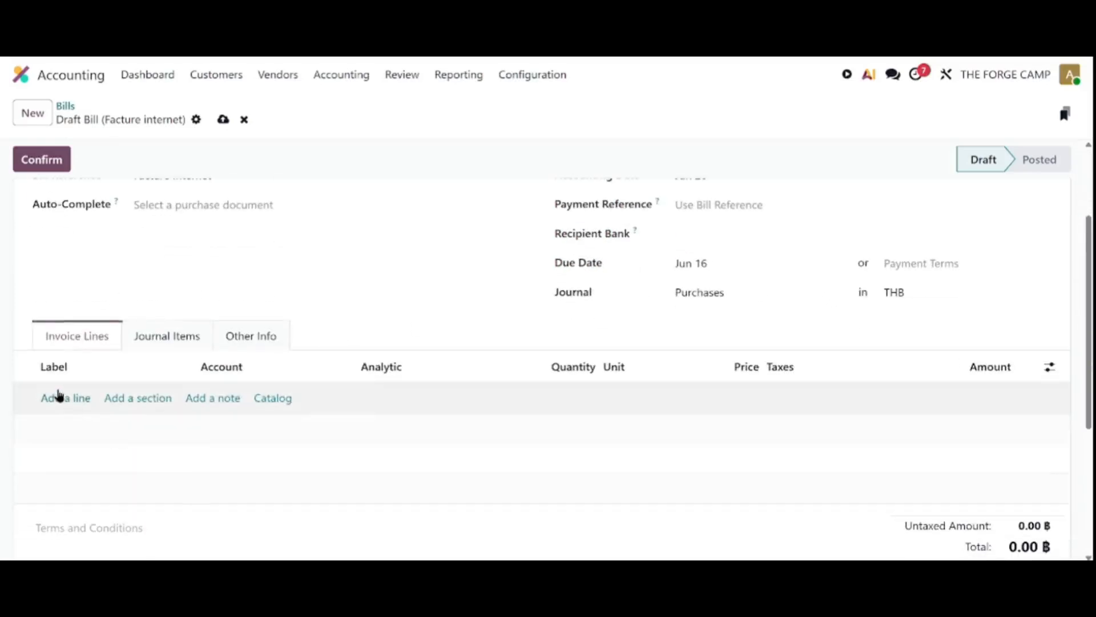
click(58, 396)
text(Facture internet)
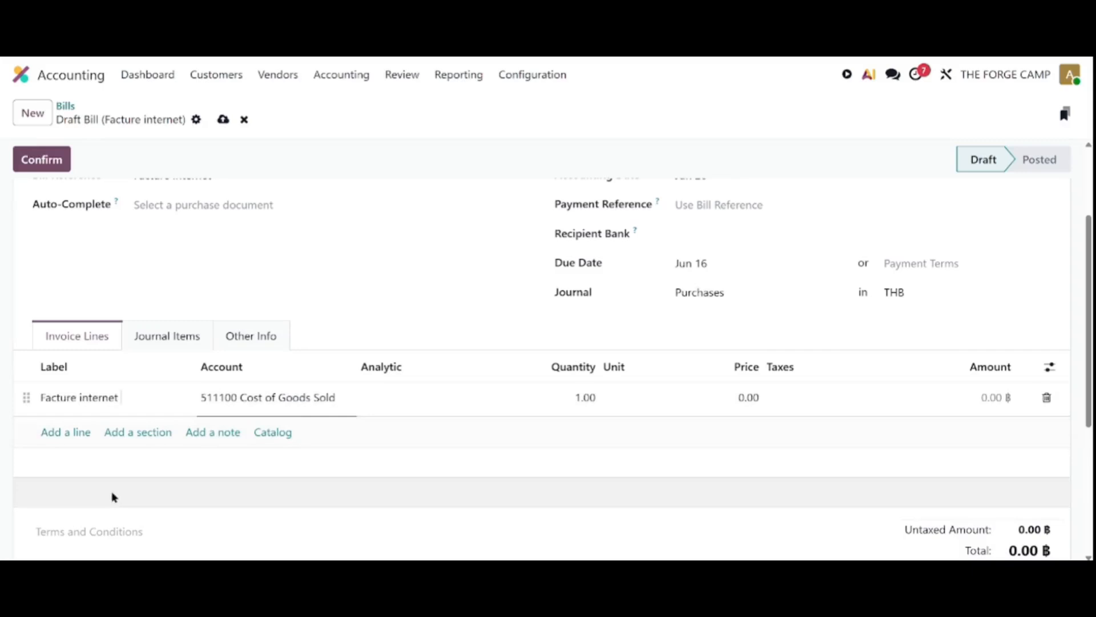
click(147, 473)
click(256, 410)
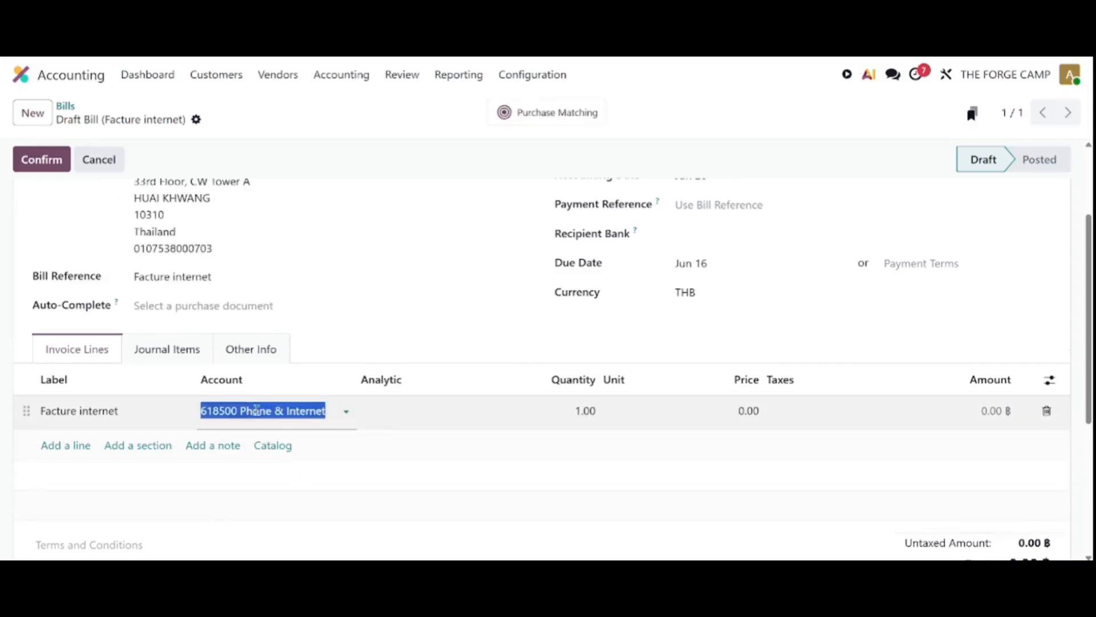
Assign the Facture internet line's analytic distribution 100% to [GEN-001] Général
click(406, 411)
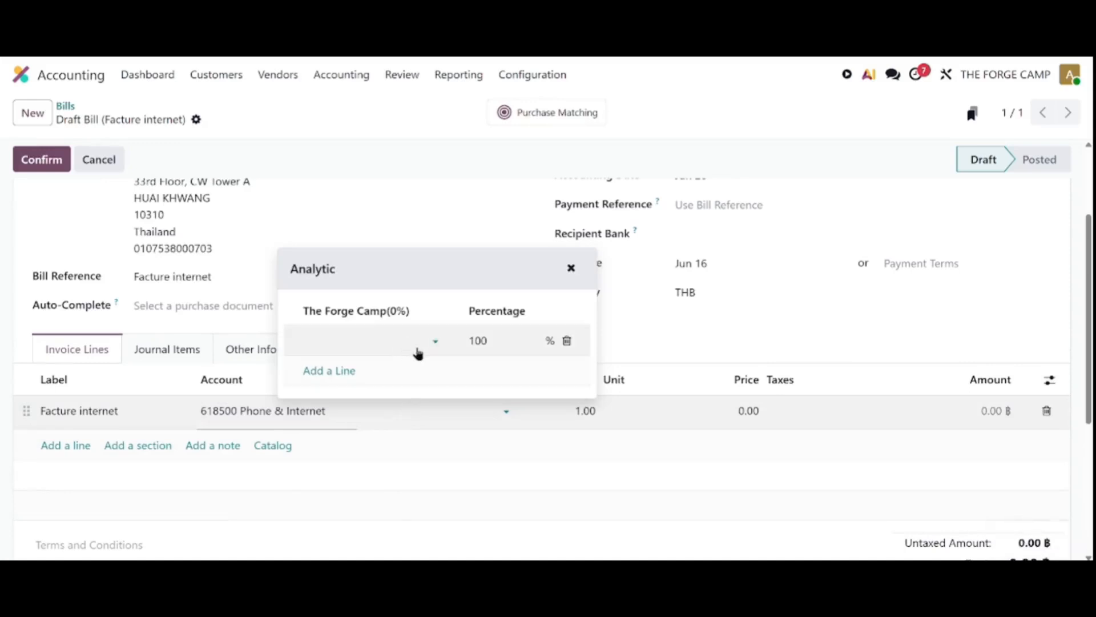
click(418, 351)
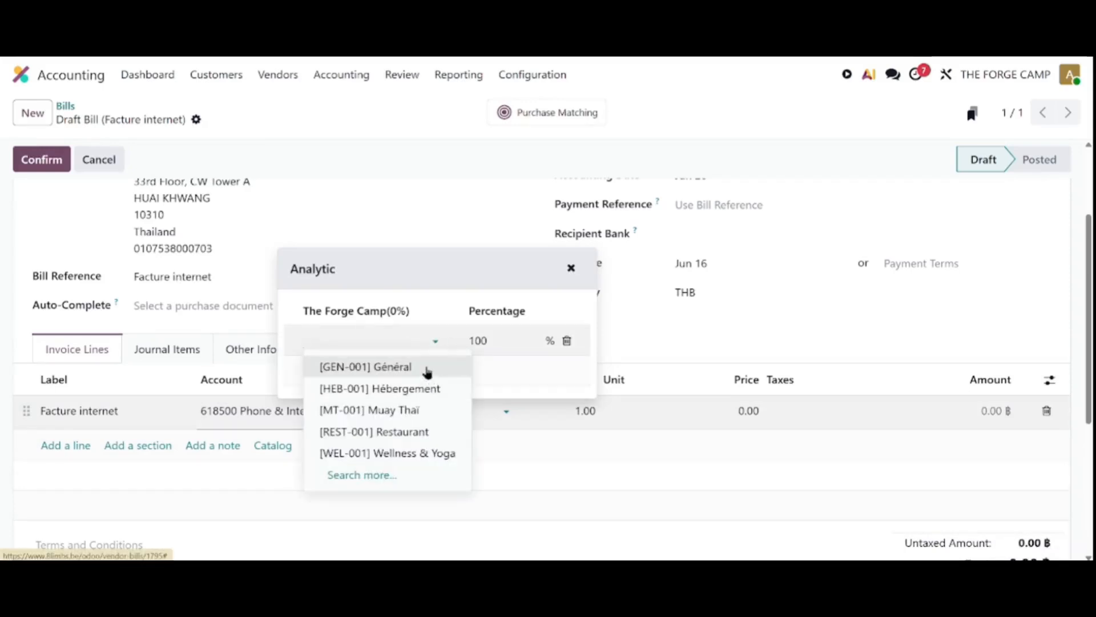
click(430, 370)
Set the Facture internet line's price to 15,000.00 ฿
click(748, 410)
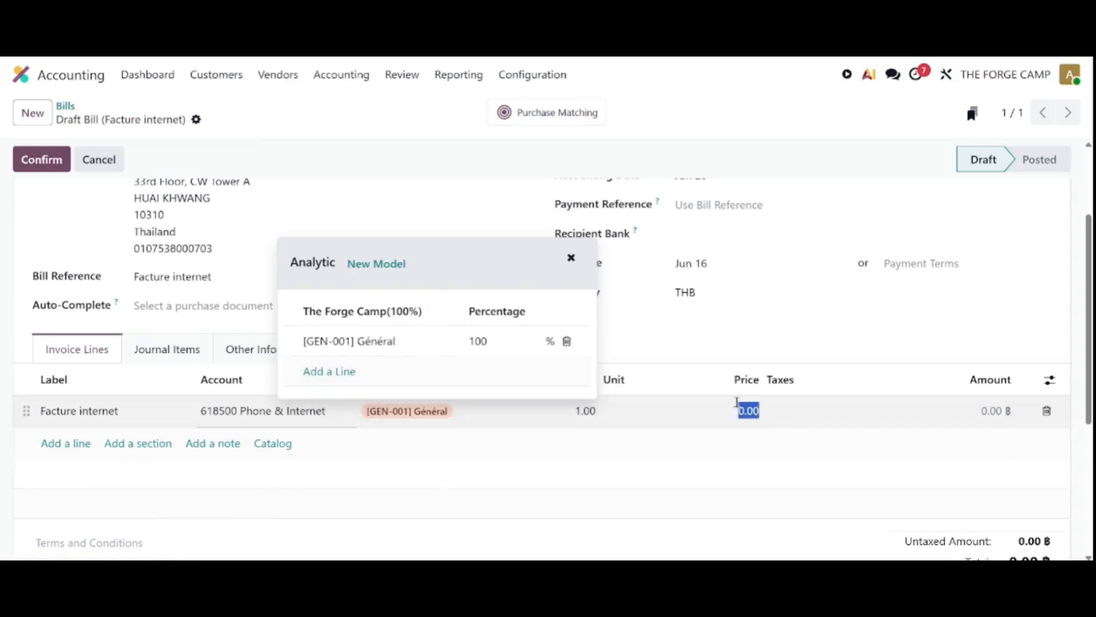
text(15000)
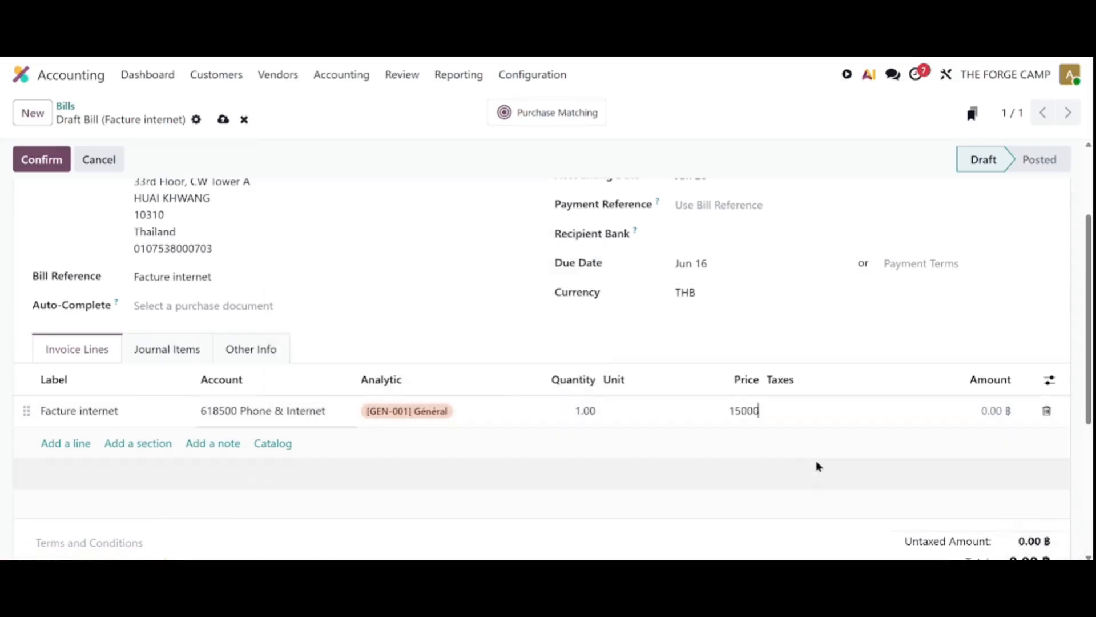
click(1019, 265)
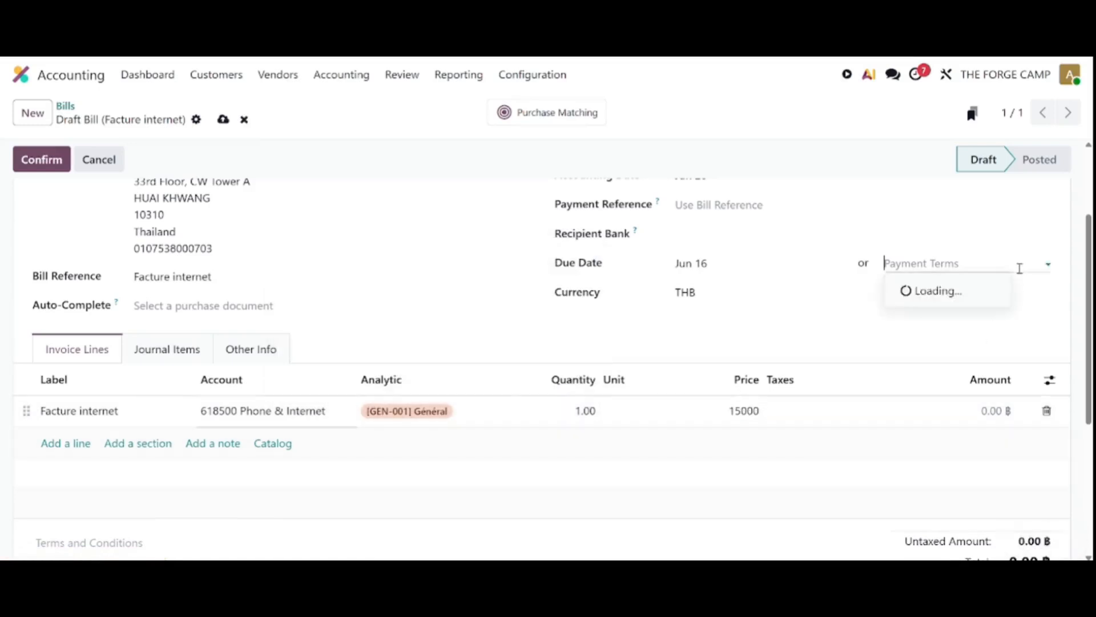
click(497, 264)
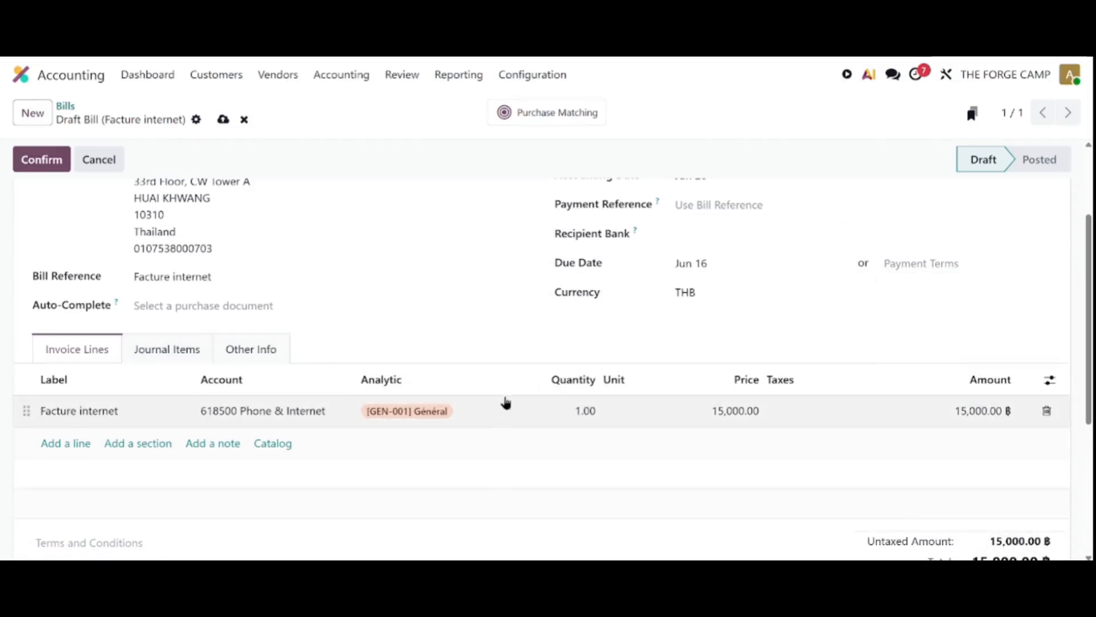
Change the Facture internet line's price to 1,500.00 ฿
click(736, 409)
text(1500)
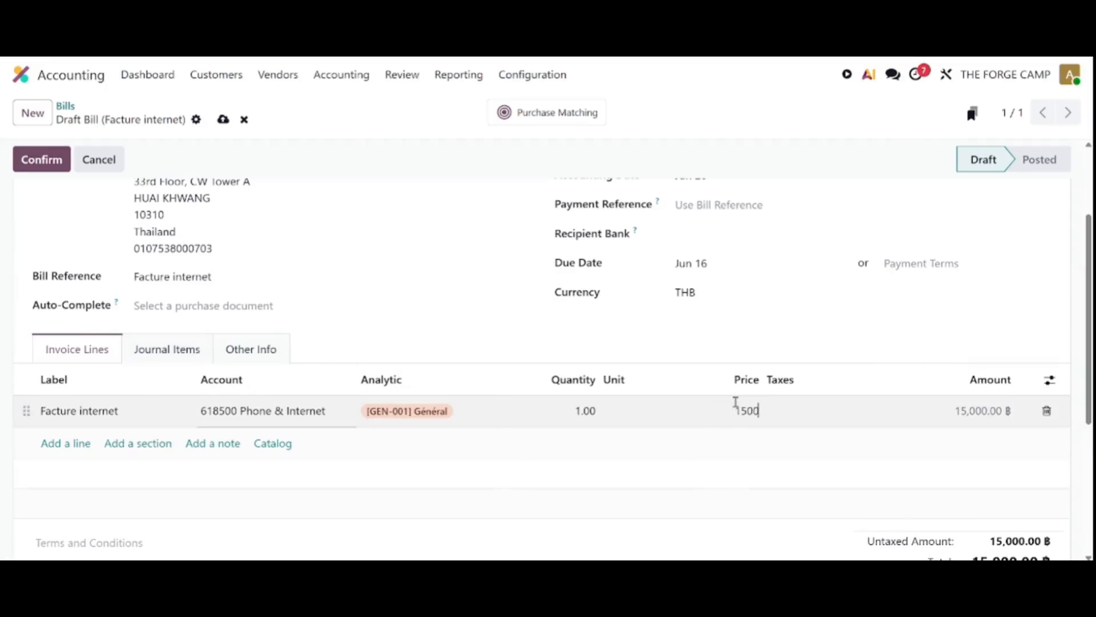
click(459, 335)
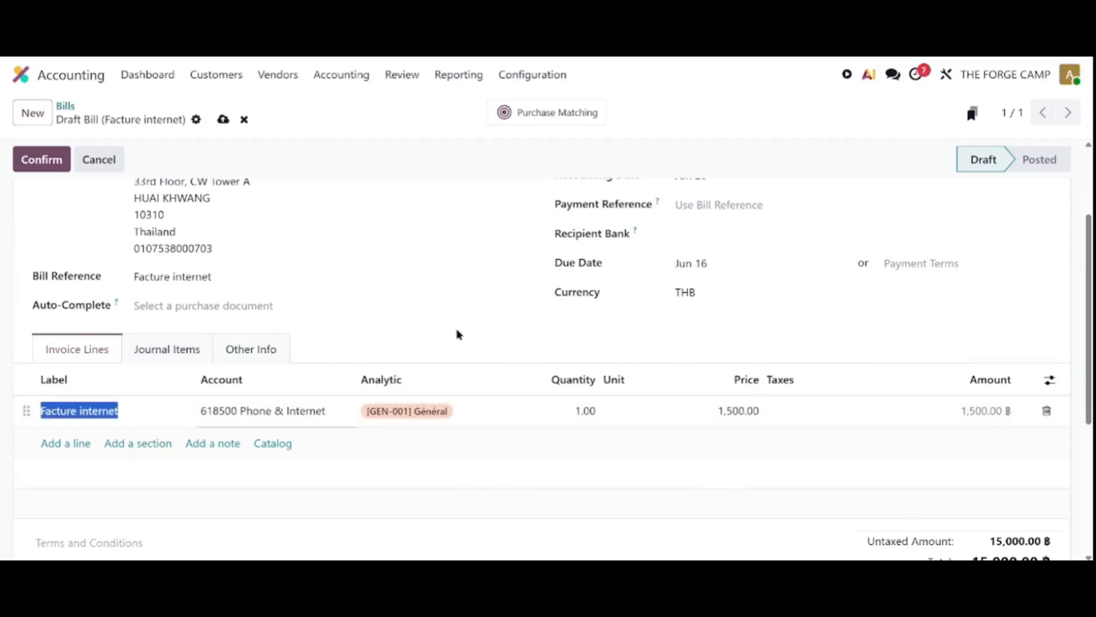
Set the Facture internet bill to auto-post monthly in its other information
click(256, 352)
scroll(248, 354, down, 4)
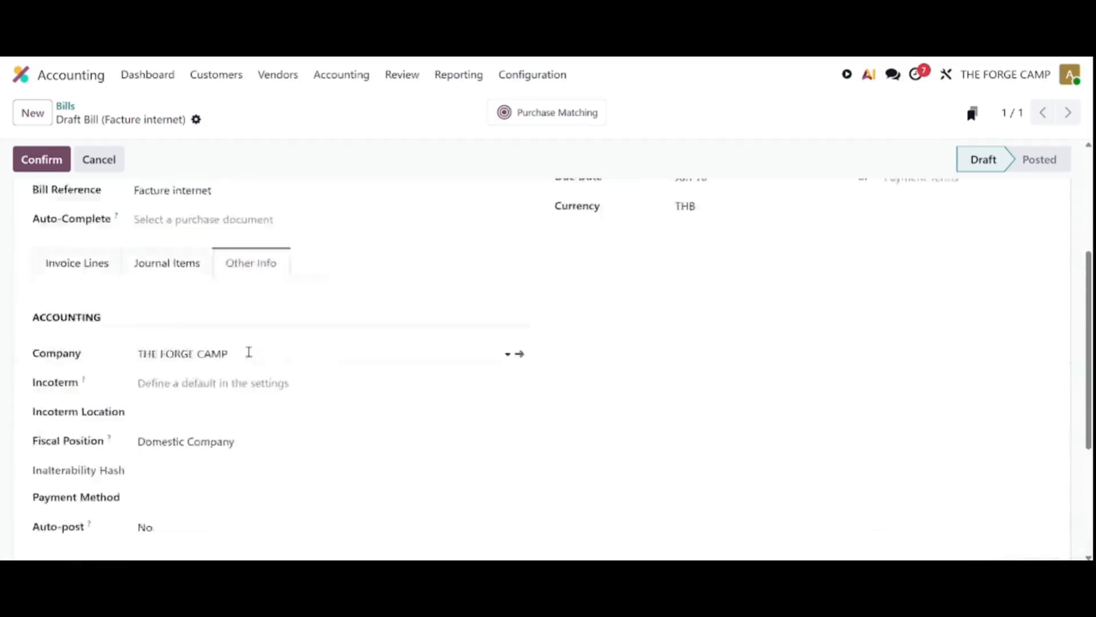
click(190, 420)
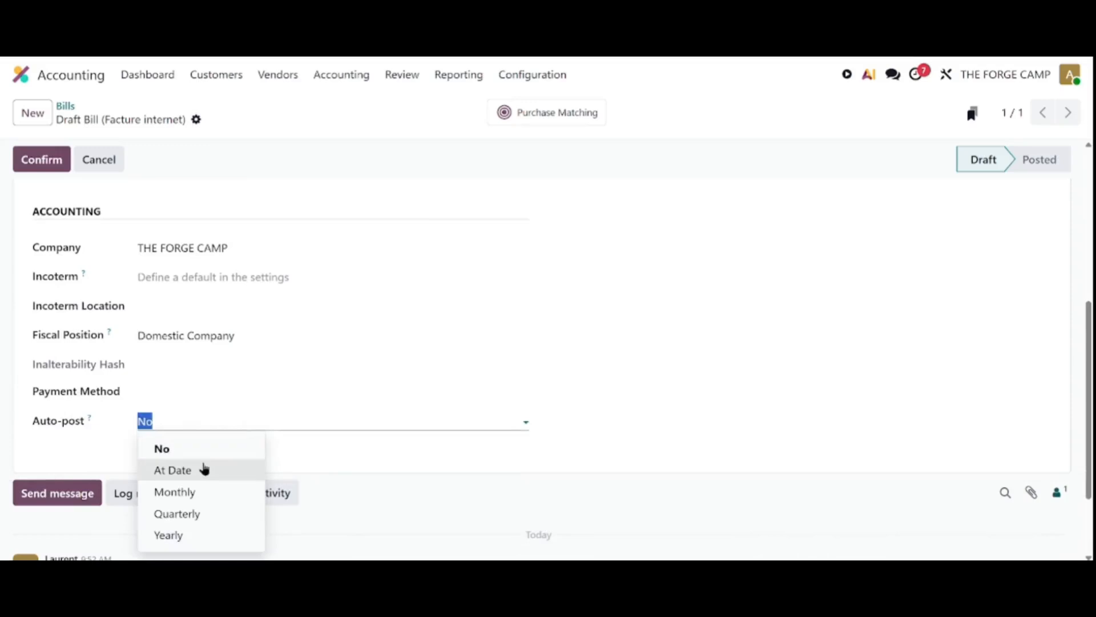
click(190, 493)
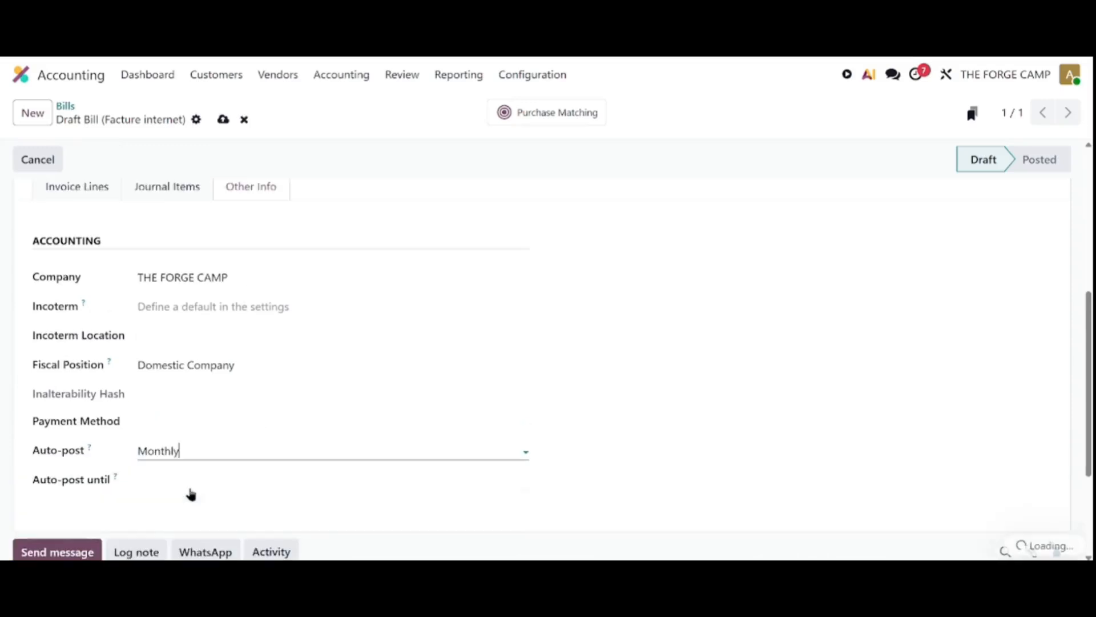
Set the bill's auto-post end date to December 31, 2027 and save the draft bill
scroll(264, 478, down, 1)
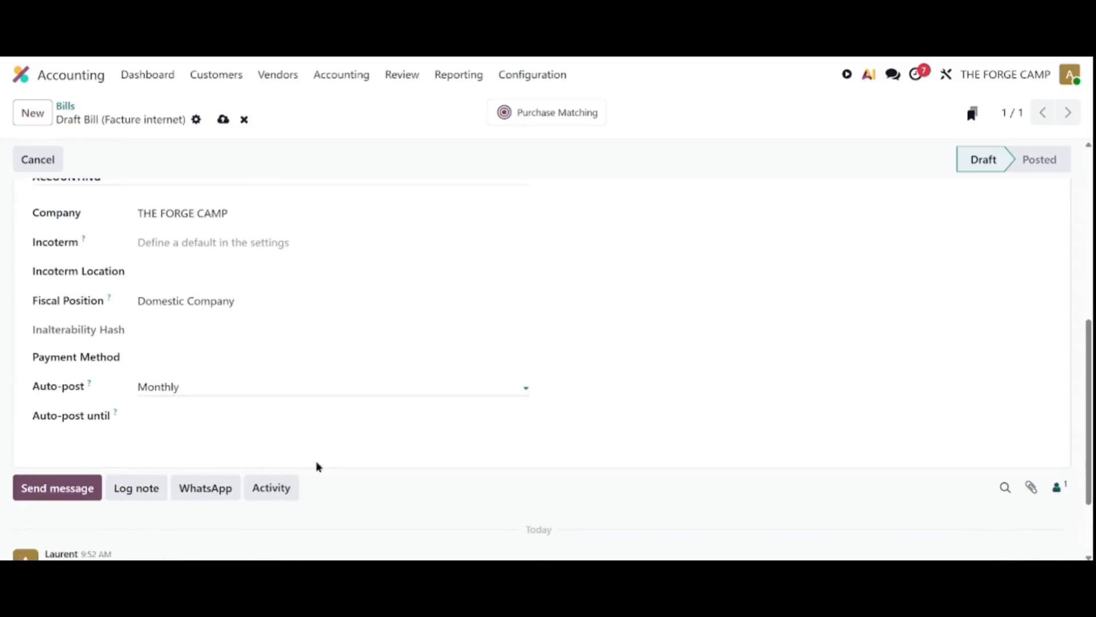
click(171, 421)
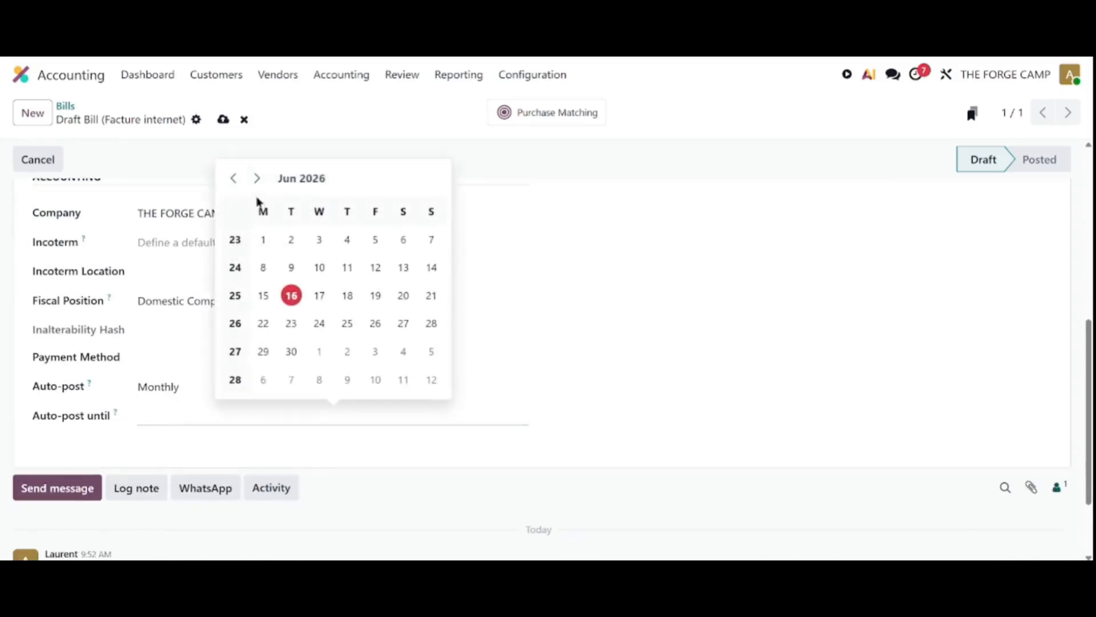
click(258, 178)
click(257, 178)
click(258, 178)
click(258, 178)
click(257, 178)
click(259, 179)
click(258, 179)
click(259, 179)
click(258, 179)
click(259, 179)
click(259, 179)
click(259, 179)
click(259, 179)
click(258, 179)
click(259, 179)
click(259, 179)
click(259, 179)
click(258, 179)
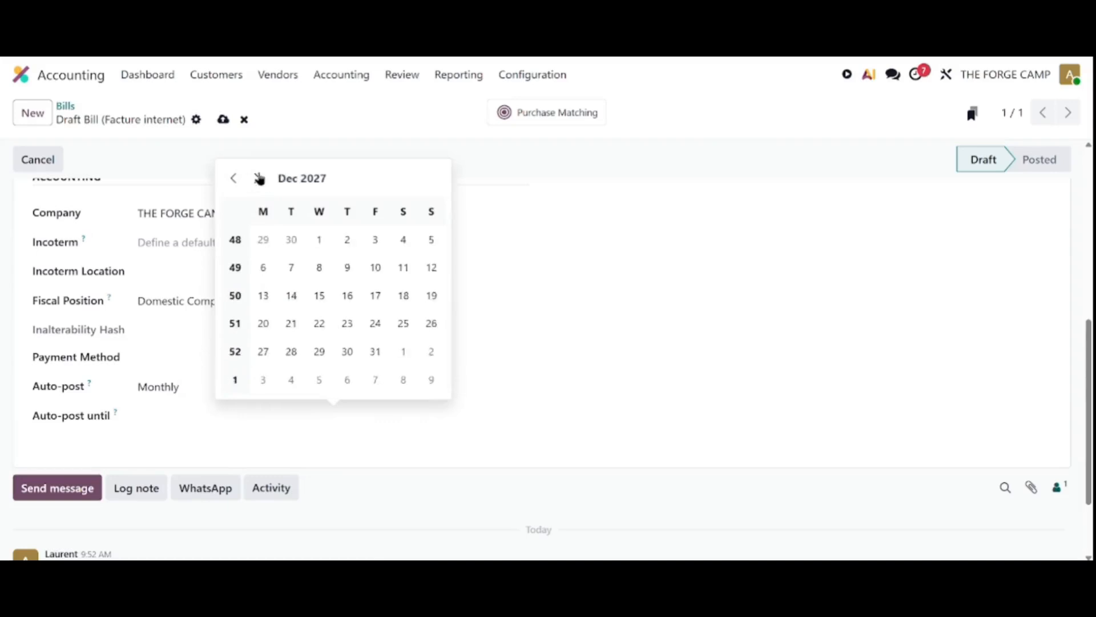
click(377, 353)
scroll(126, 437, up, 5)
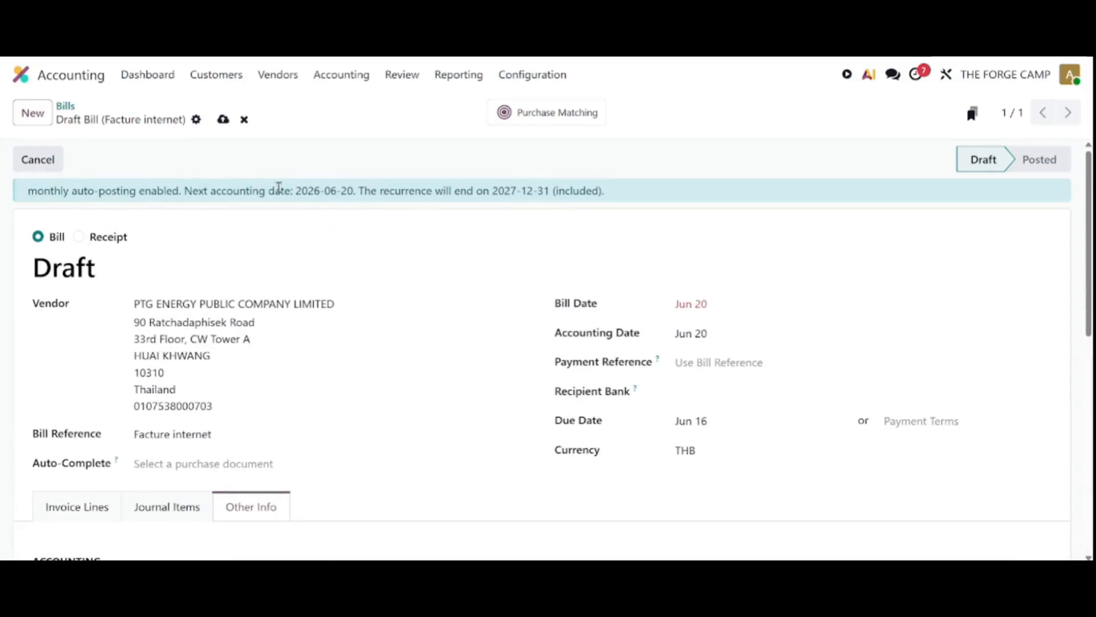
click(223, 119)
Find the PTG Energy draft in the bills list, reopen it and compare its next accounting date with the system calendar
click(65, 108)
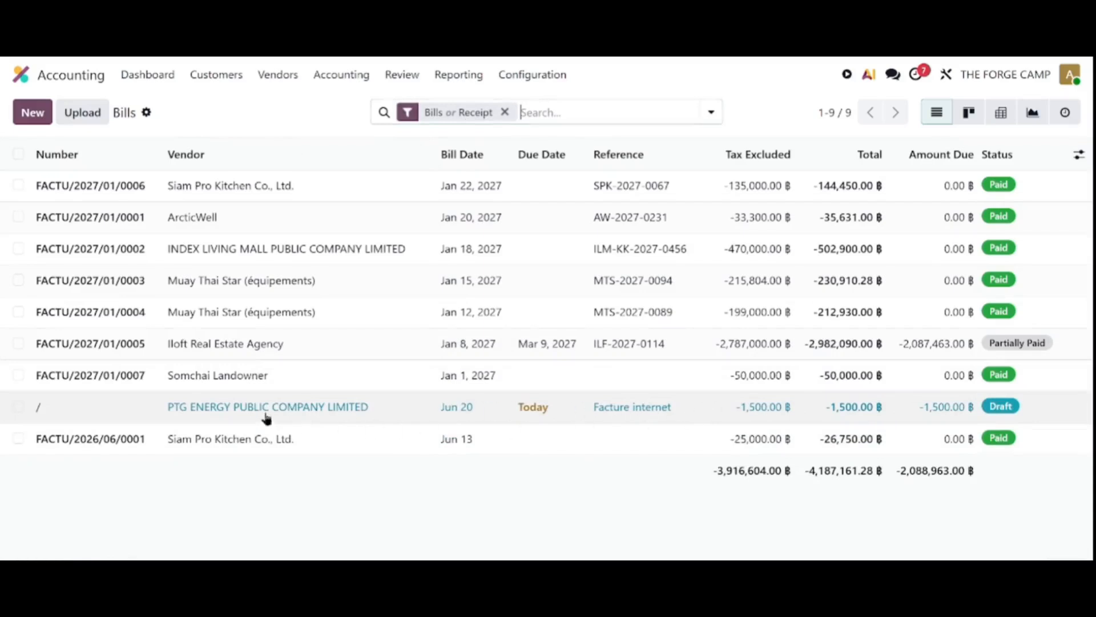
click(213, 413)
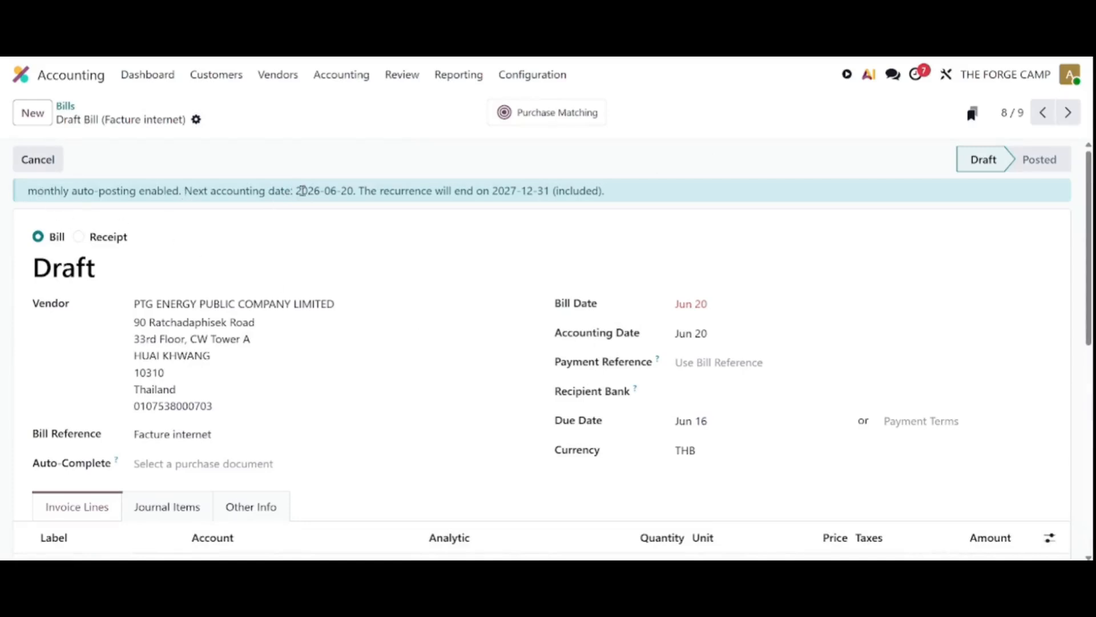
drag(354, 189, 299, 189)
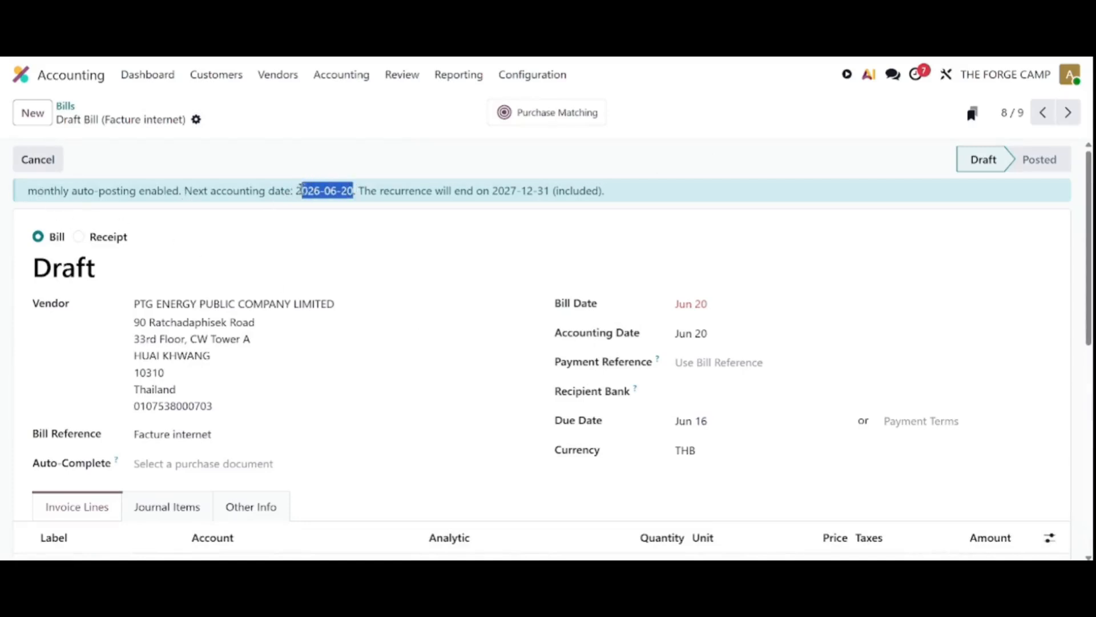
click(1051, 574)
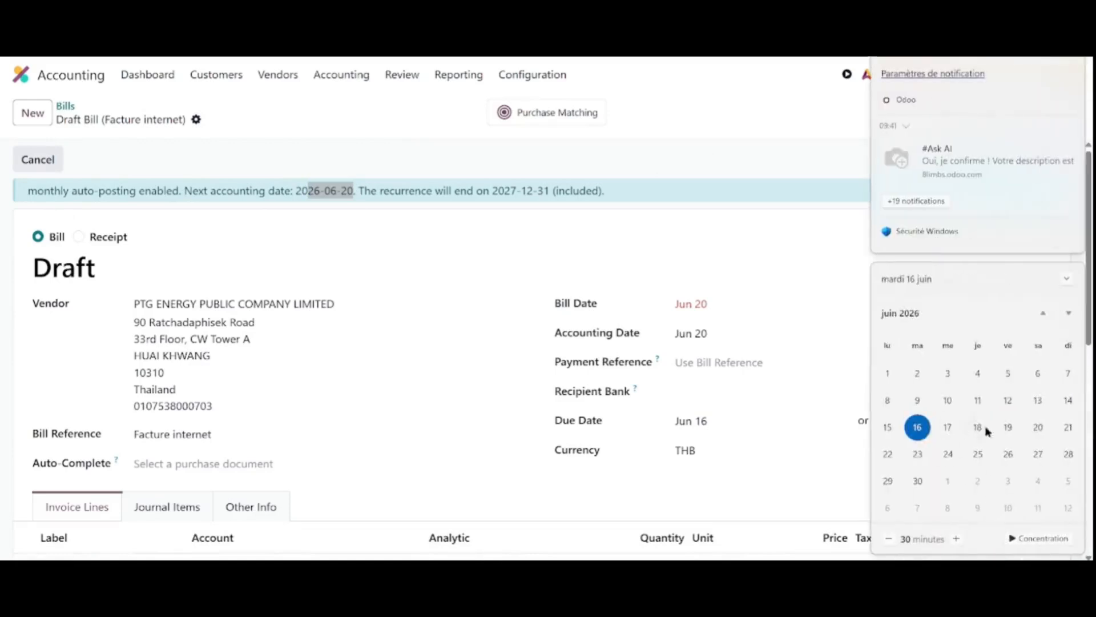
click(432, 286)
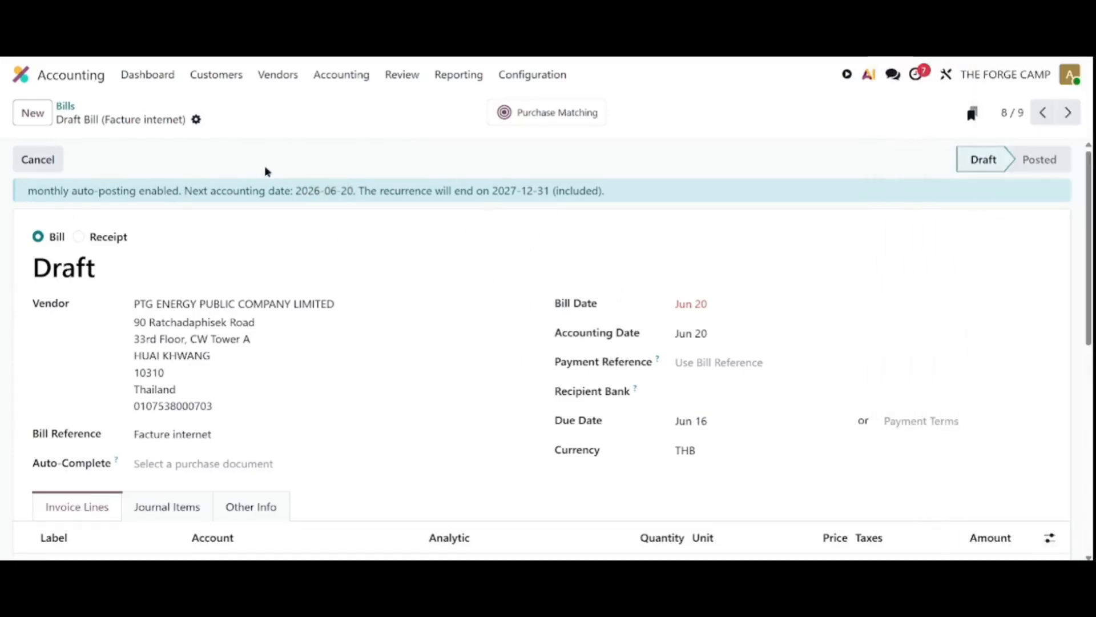